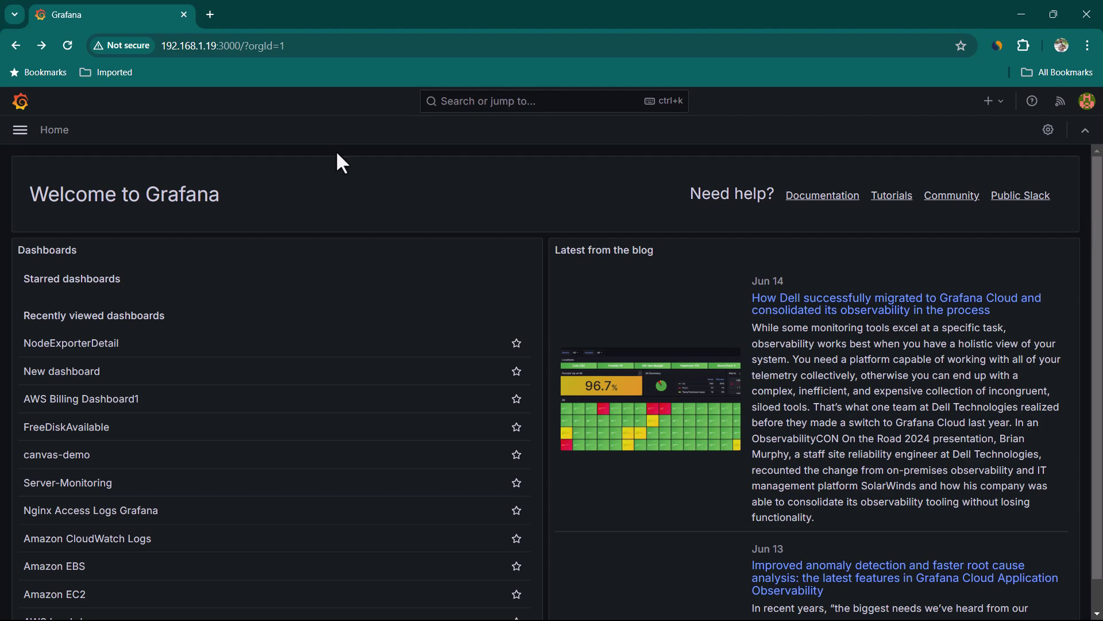
# Step: Add a TestData data source with the name grafana-testdata-datasource, then save and test it
pyautogui.click(23, 138)
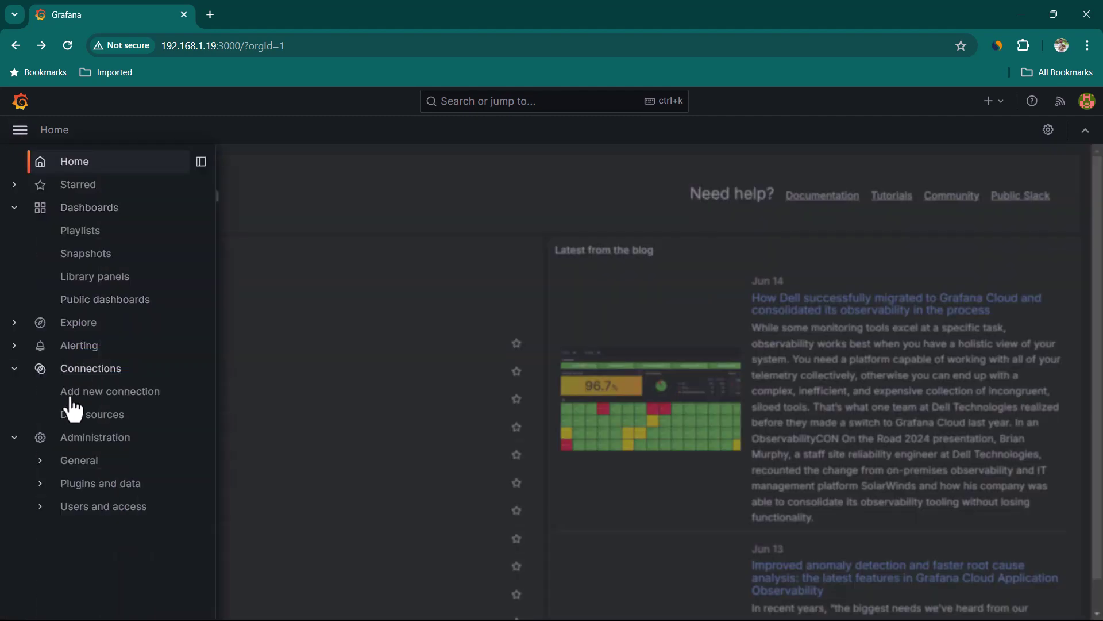
pyautogui.click(101, 424)
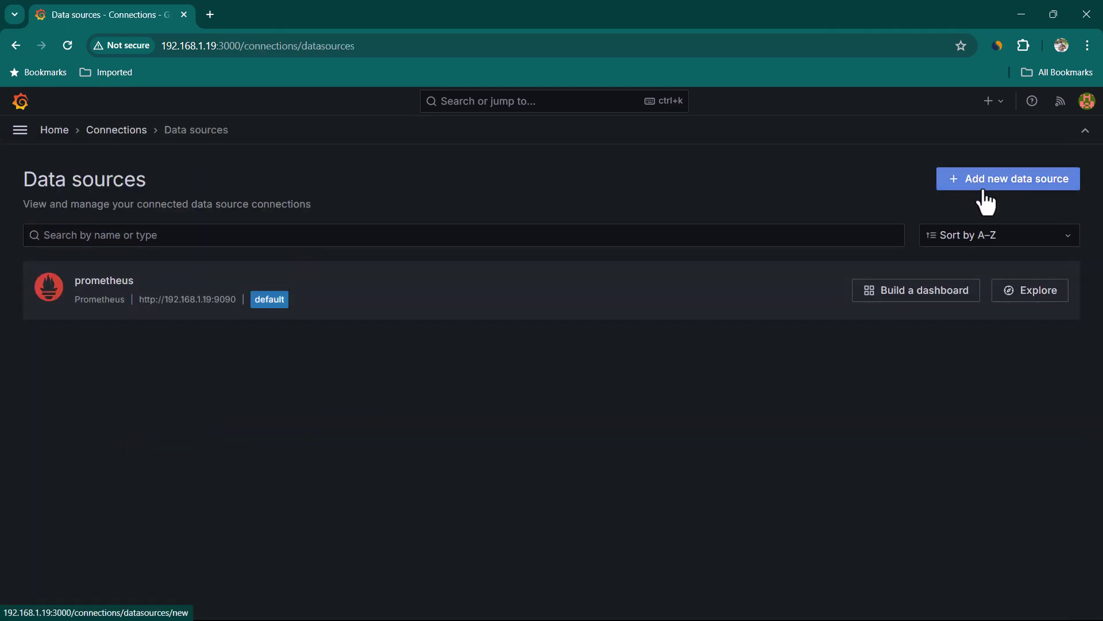
pyautogui.click(1003, 182)
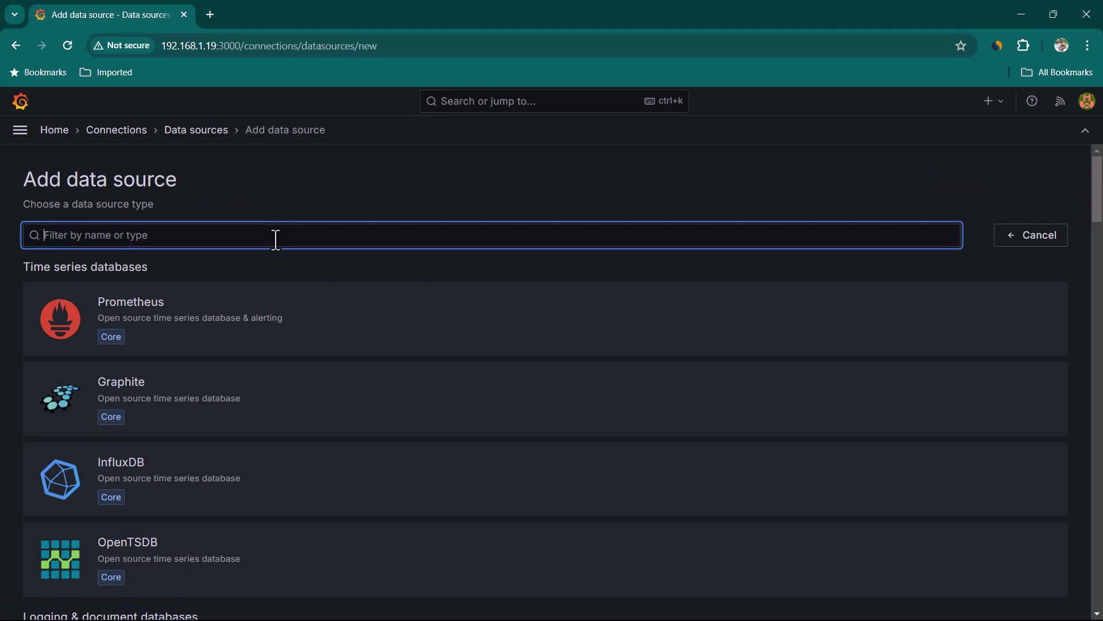
pyautogui.write('test')
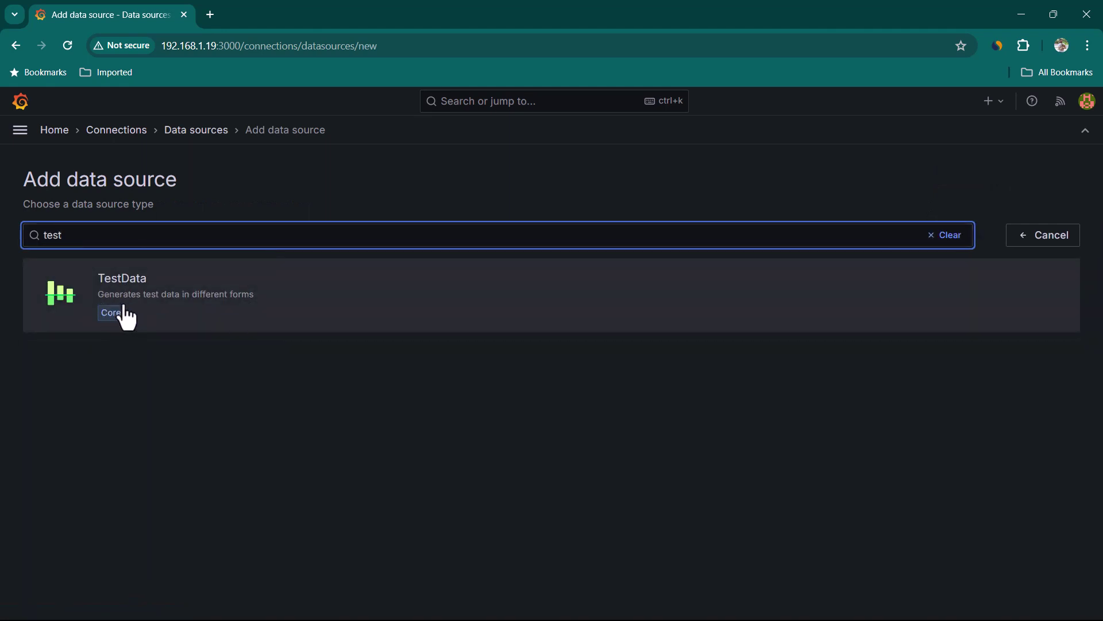
pyautogui.click(176, 313)
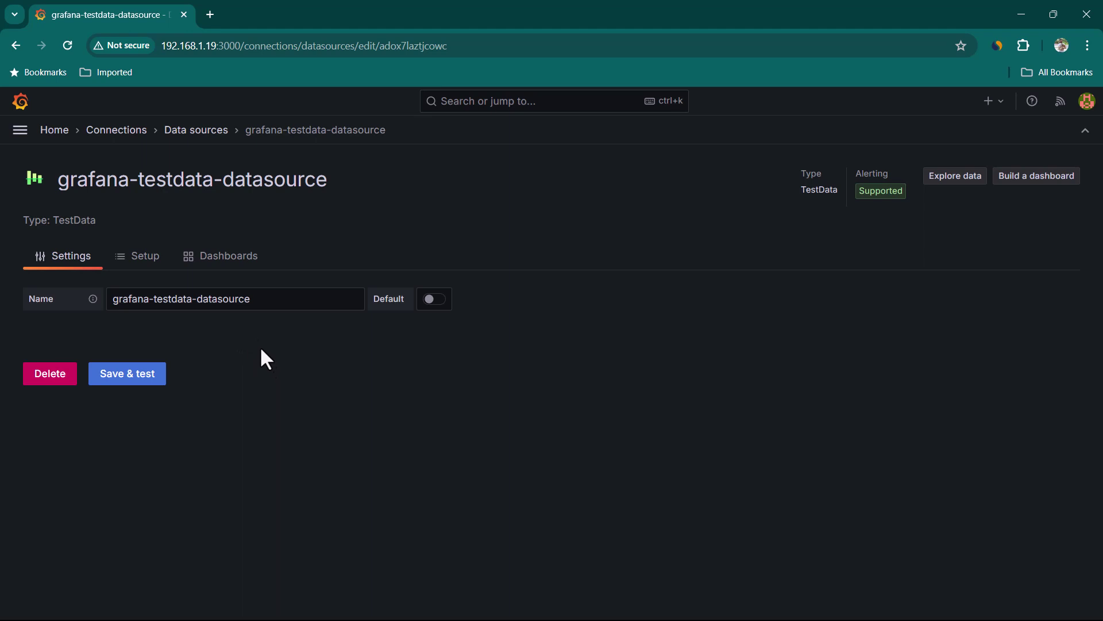
pyautogui.click(143, 376)
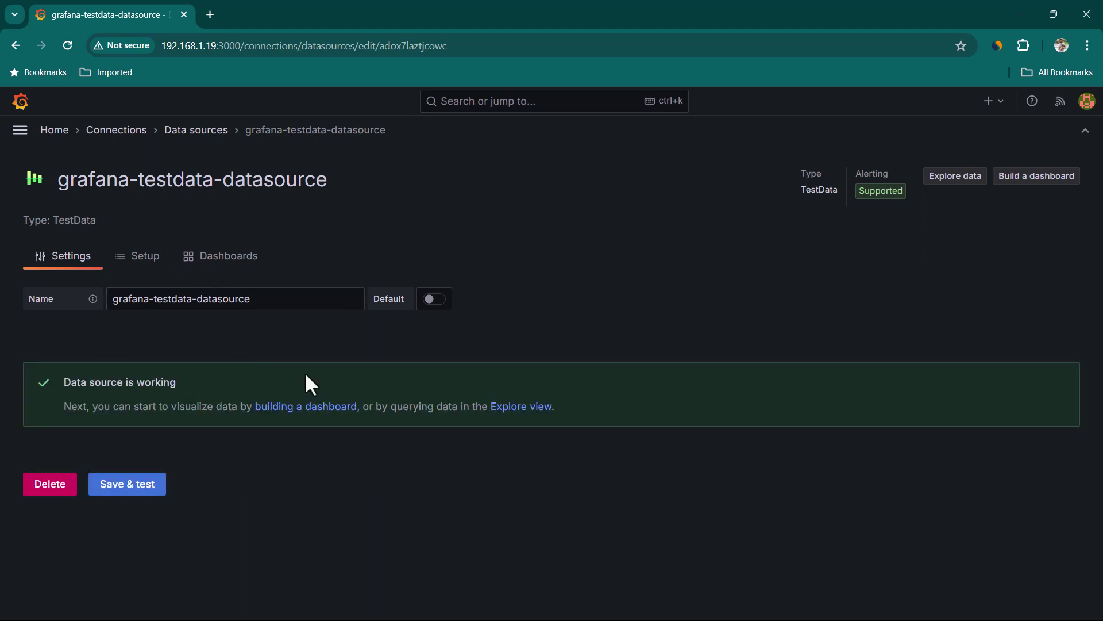
# Step: Open the new data source in the Explore view and review its query scenarios and Random Walk graph
pyautogui.click(519, 421)
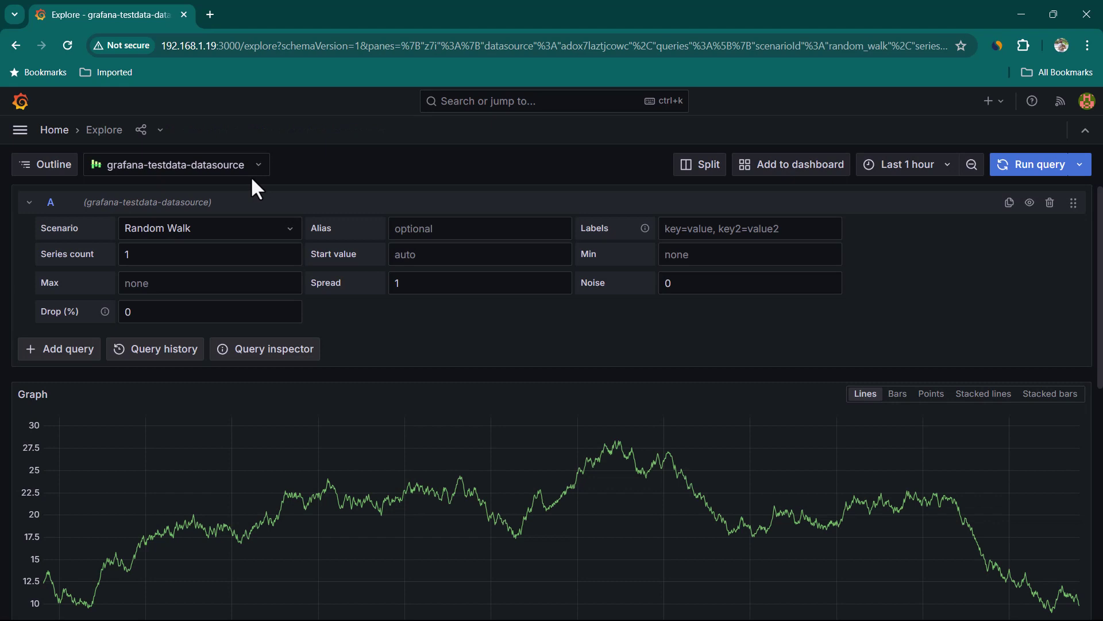
pyautogui.click(255, 235)
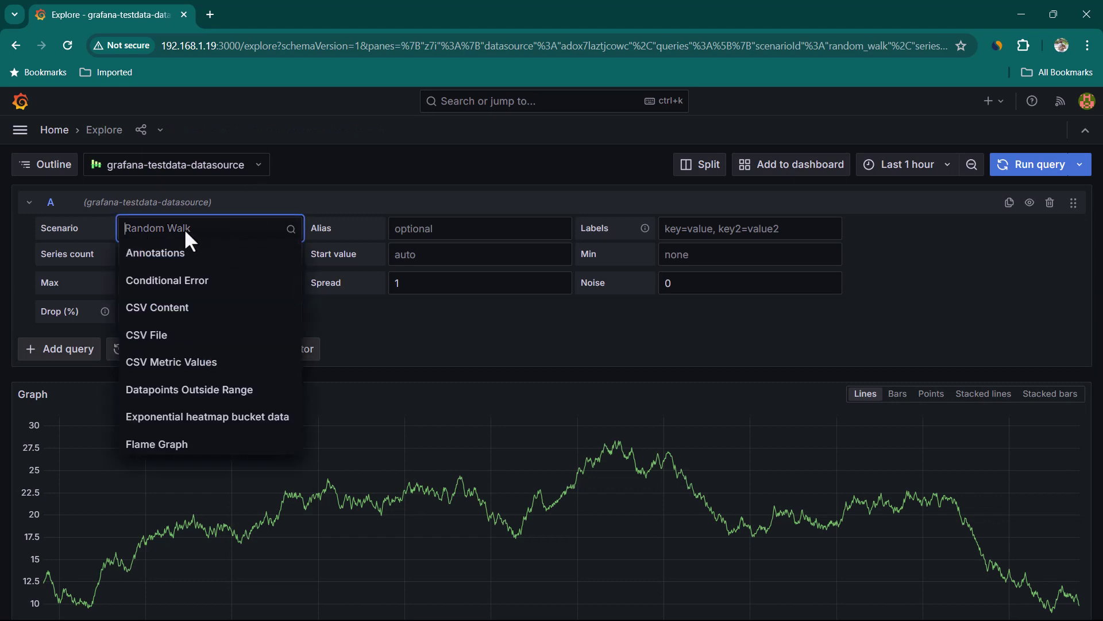
pyautogui.click(348, 199)
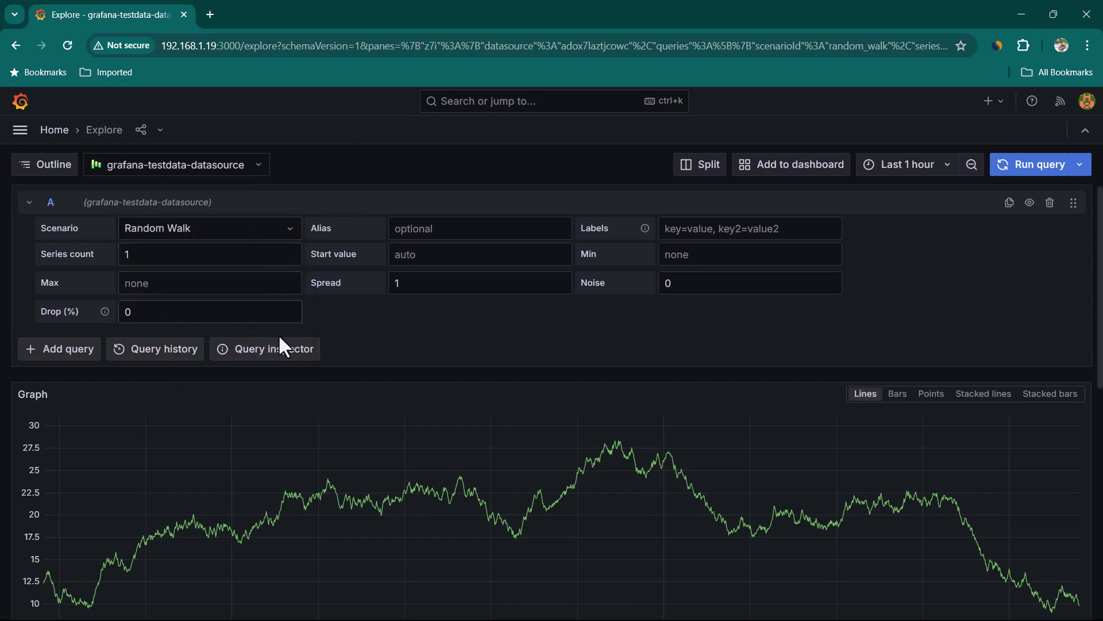
pyautogui.scroll(-3, 128, 481)
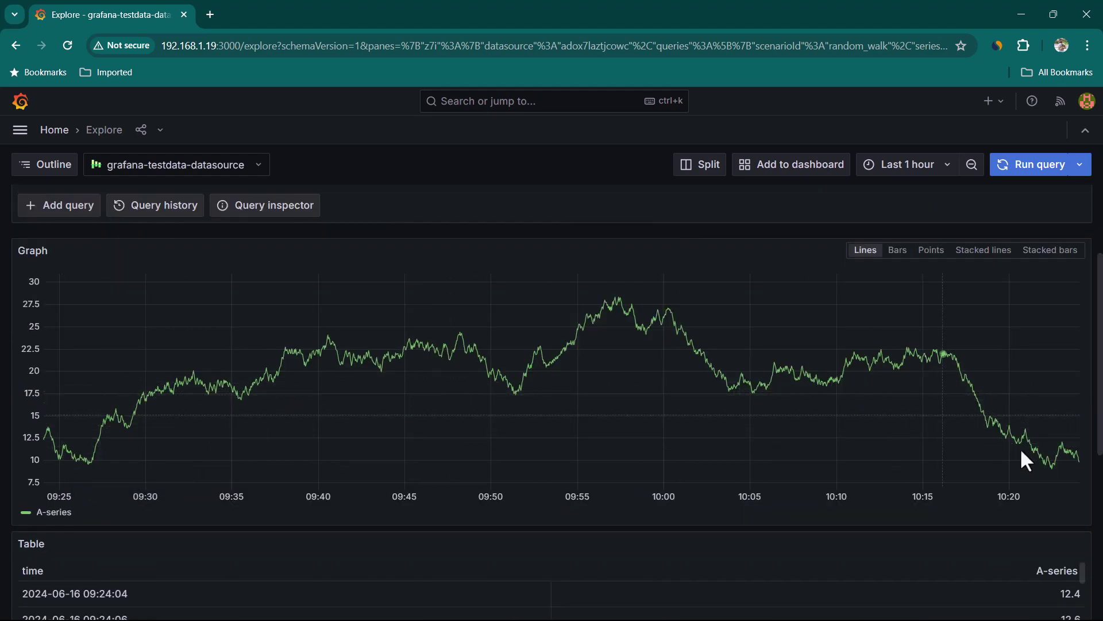
pyautogui.scroll(3, 869, 468)
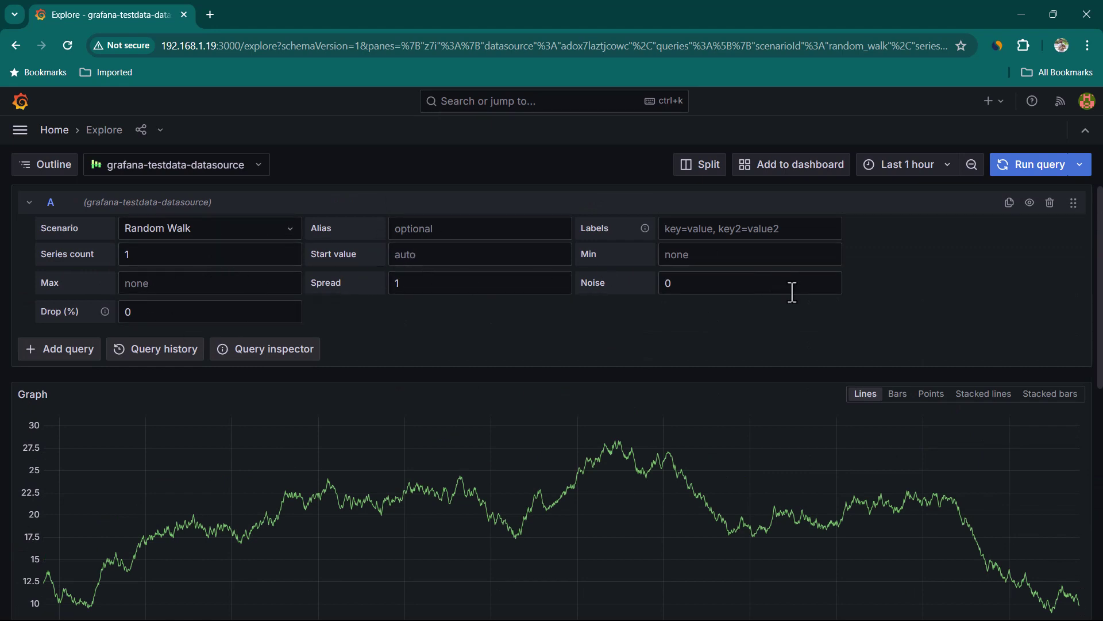
pyautogui.scroll(-2, 205, 254)
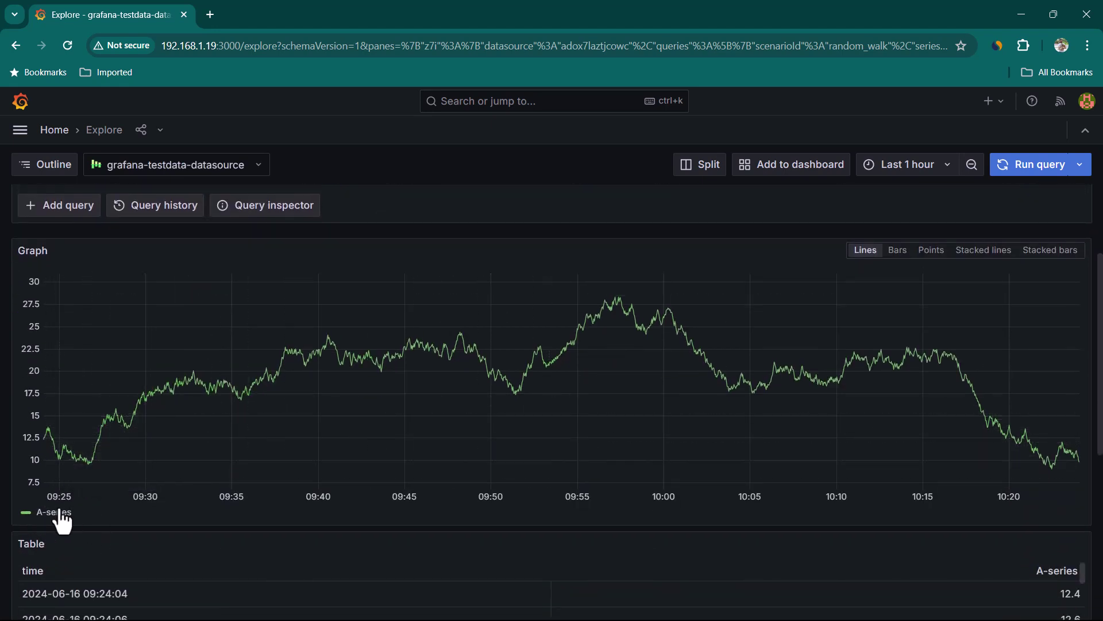
# Step: Set the Random Walk query's series count to 3 and check the plotted series
pyautogui.scroll(2, 125, 516)
pyautogui.doubleClick(143, 253)
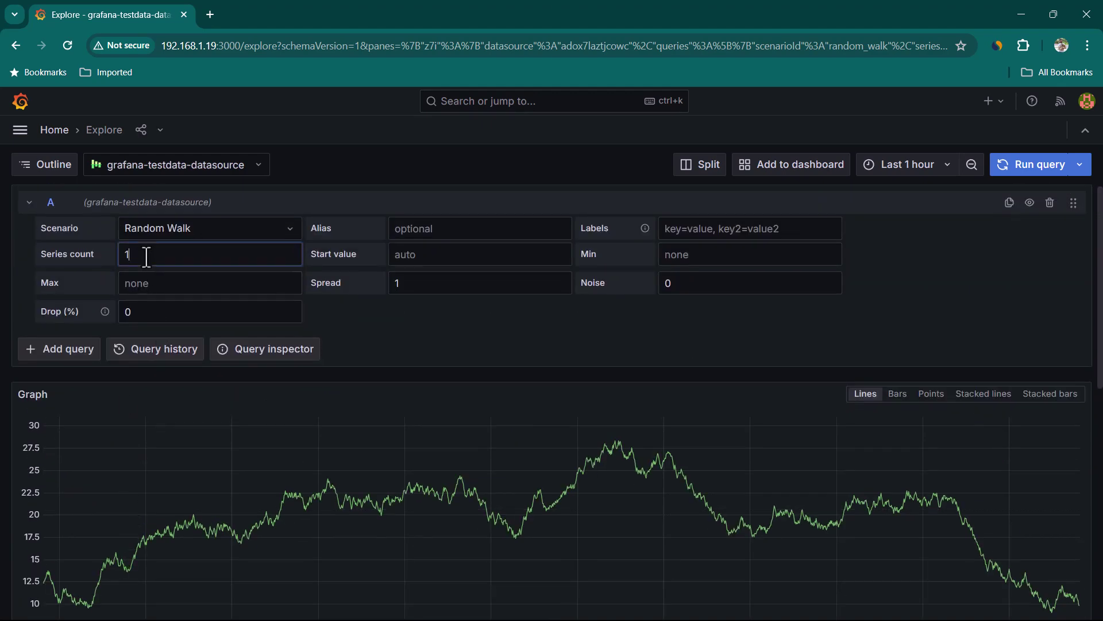
pyautogui.write('3')
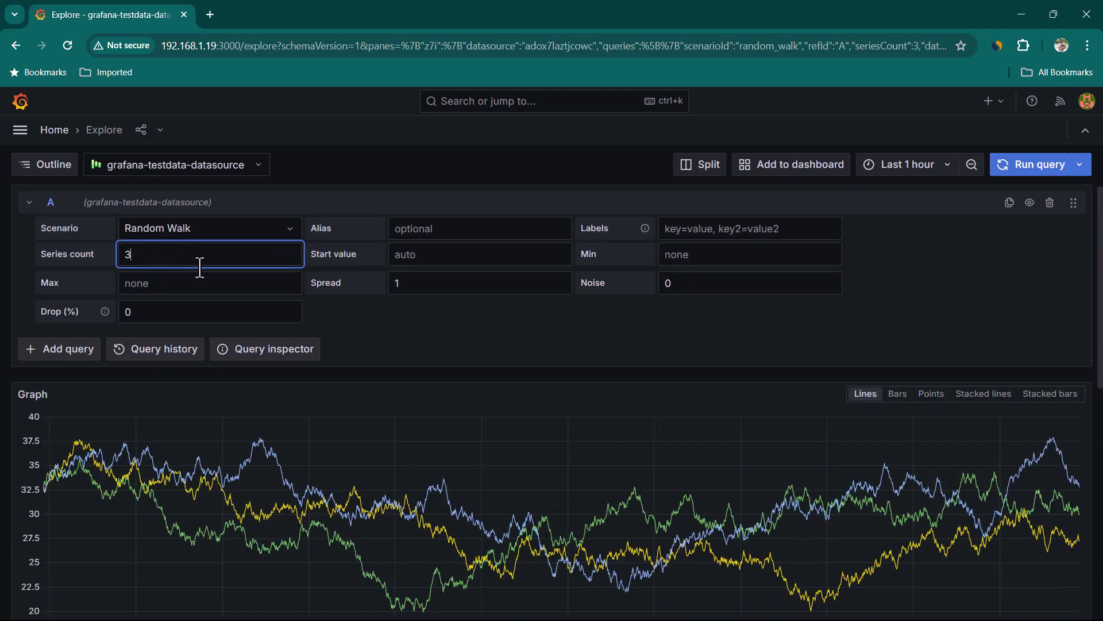
pyautogui.scroll(-3, 198, 502)
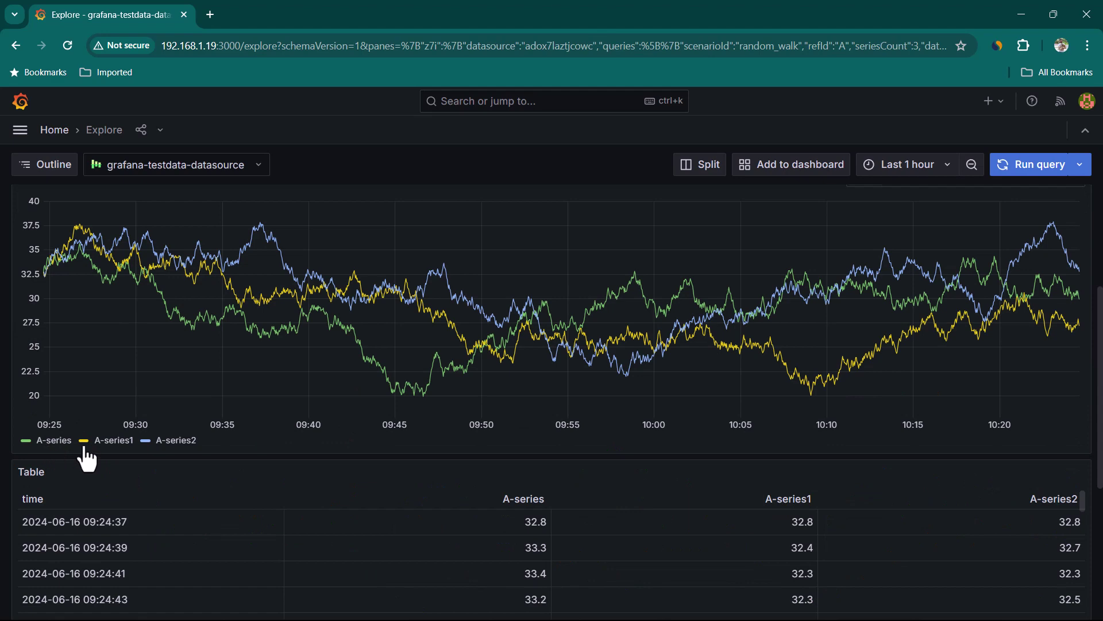
pyautogui.scroll(2, 293, 437)
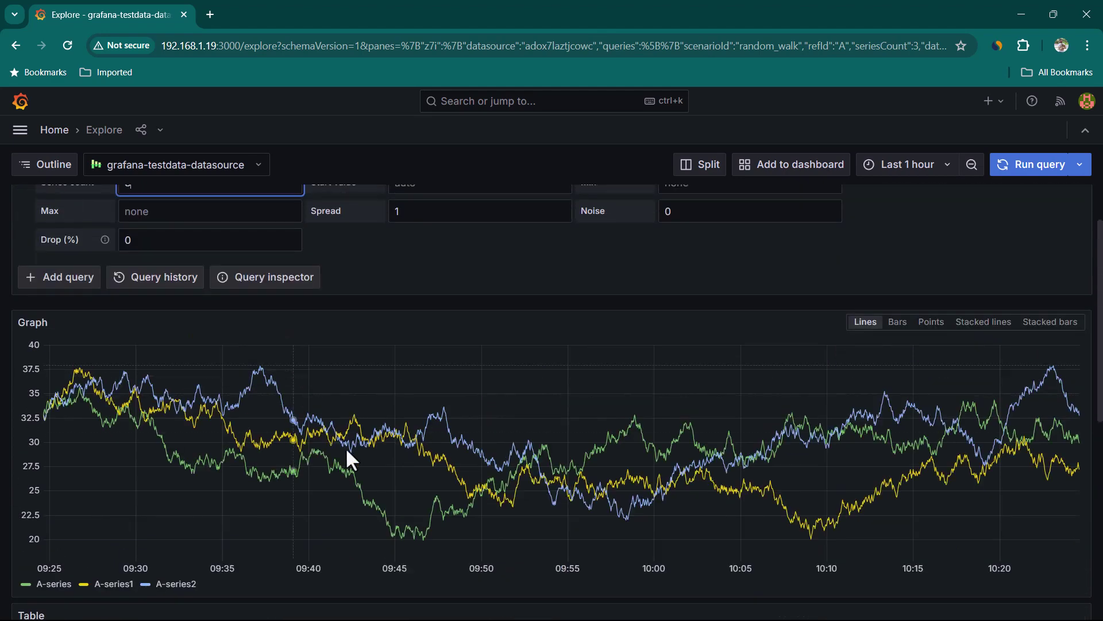
pyautogui.scroll(-2, 330, 506)
# Step: Set the Random Walk query's start value to 5 and check the graph
pyautogui.scroll(3, 495, 419)
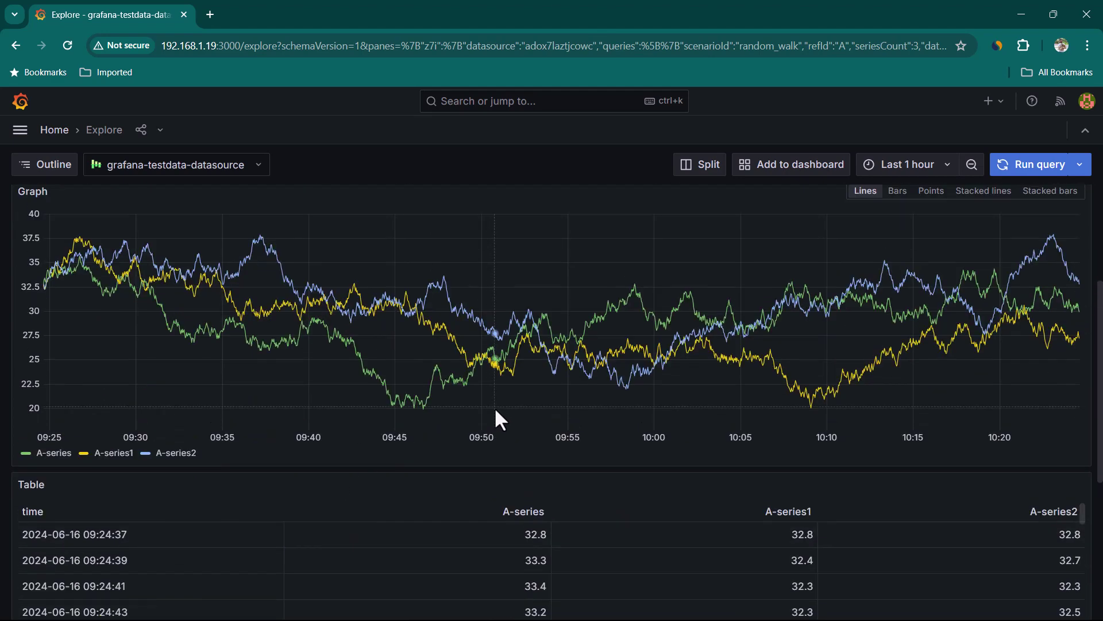
pyautogui.click(451, 258)
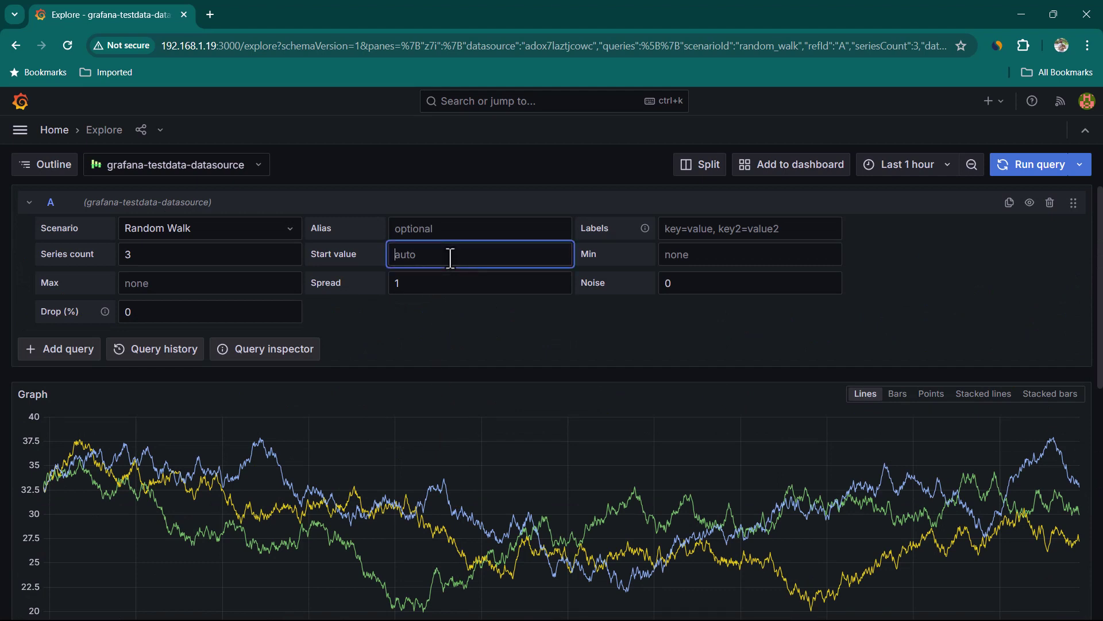
pyautogui.write('5')
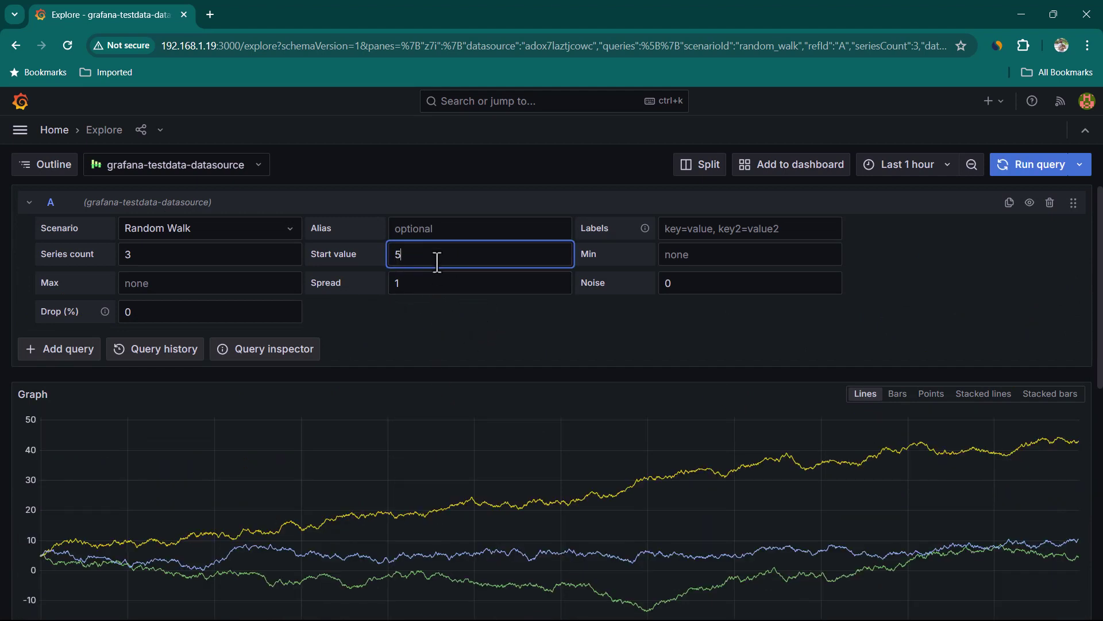
pyautogui.scroll(-1, 212, 495)
pyautogui.scroll(1, 424, 288)
pyautogui.scroll(-1, 338, 525)
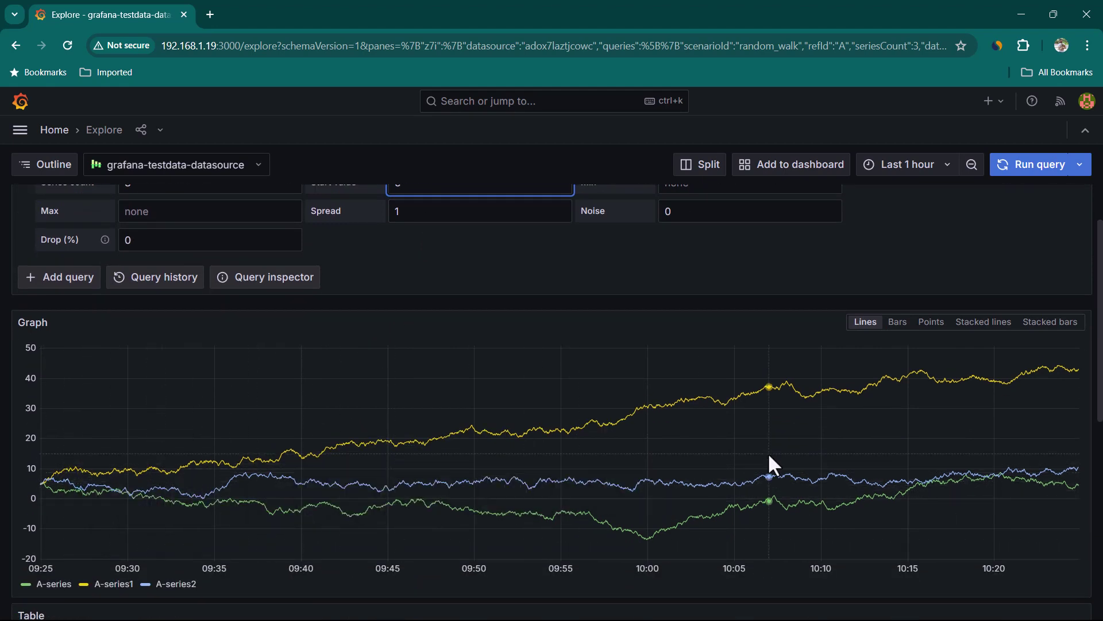
# Step: Limit the Random Walk values to a minimum of 1 and a maximum of 30, and check the graph
pyautogui.scroll(1, 633, 402)
pyautogui.click(713, 255)
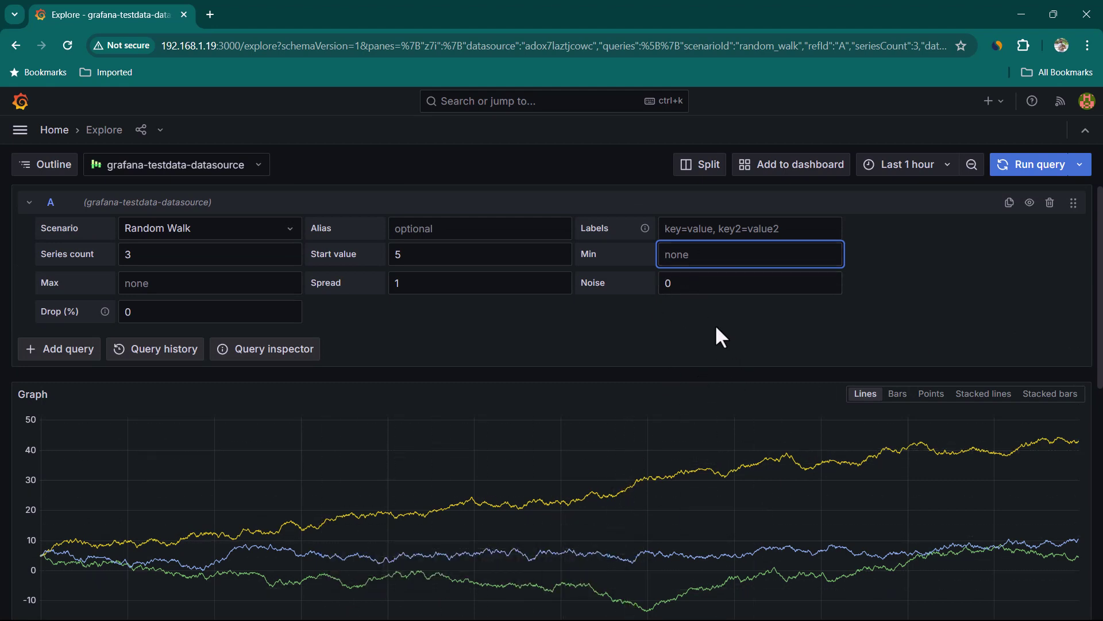
pyautogui.write('1')
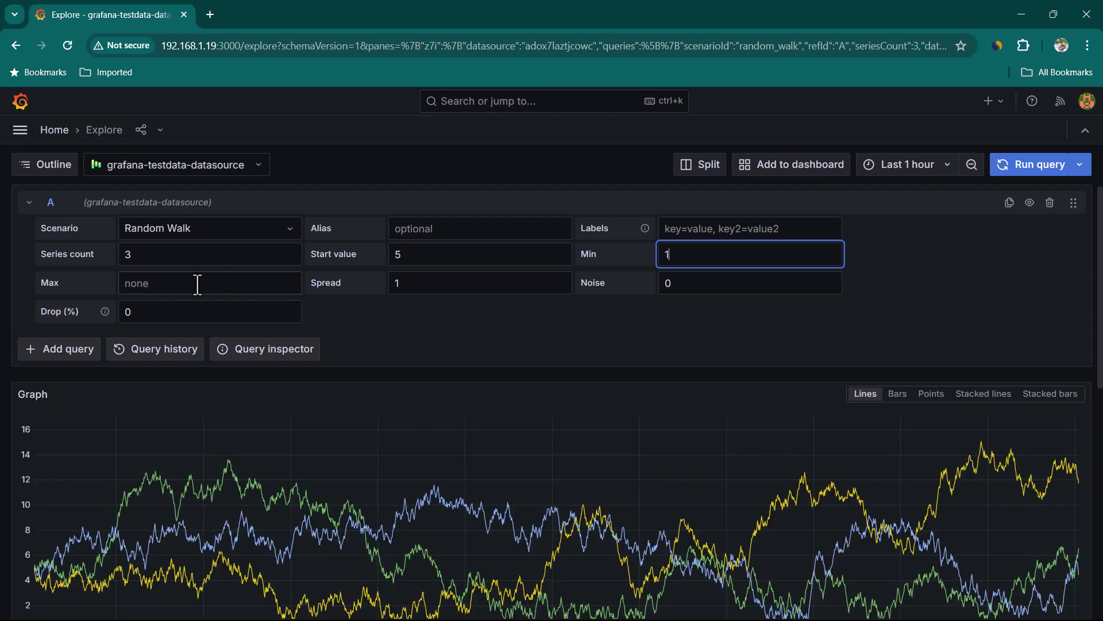
pyautogui.click(198, 284)
pyautogui.write('30')
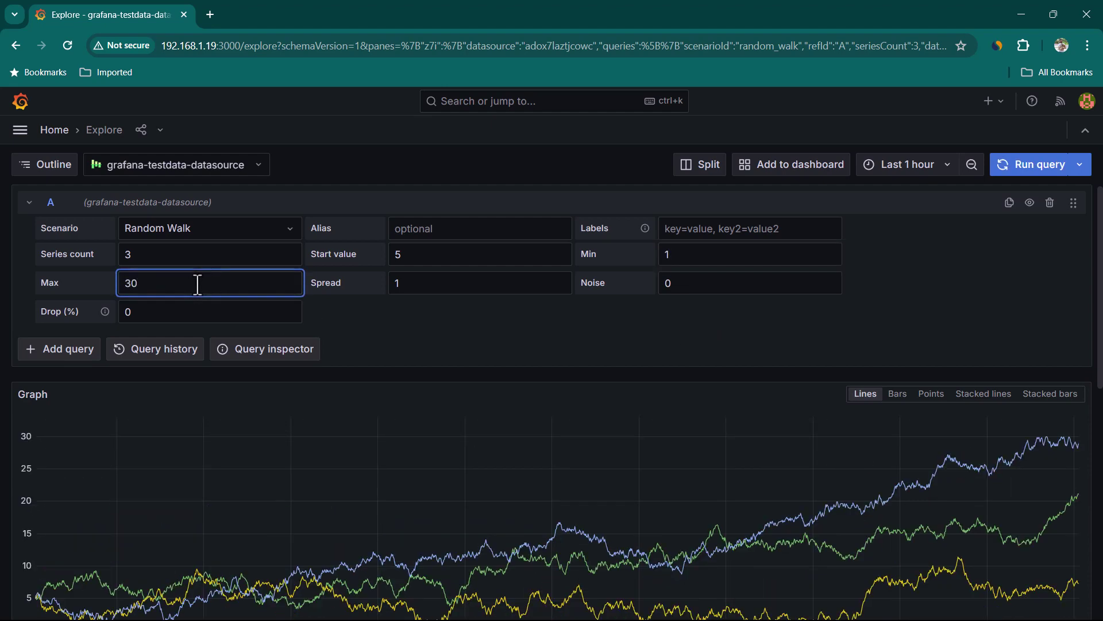
pyautogui.click(413, 322)
pyautogui.scroll(-3, 360, 515)
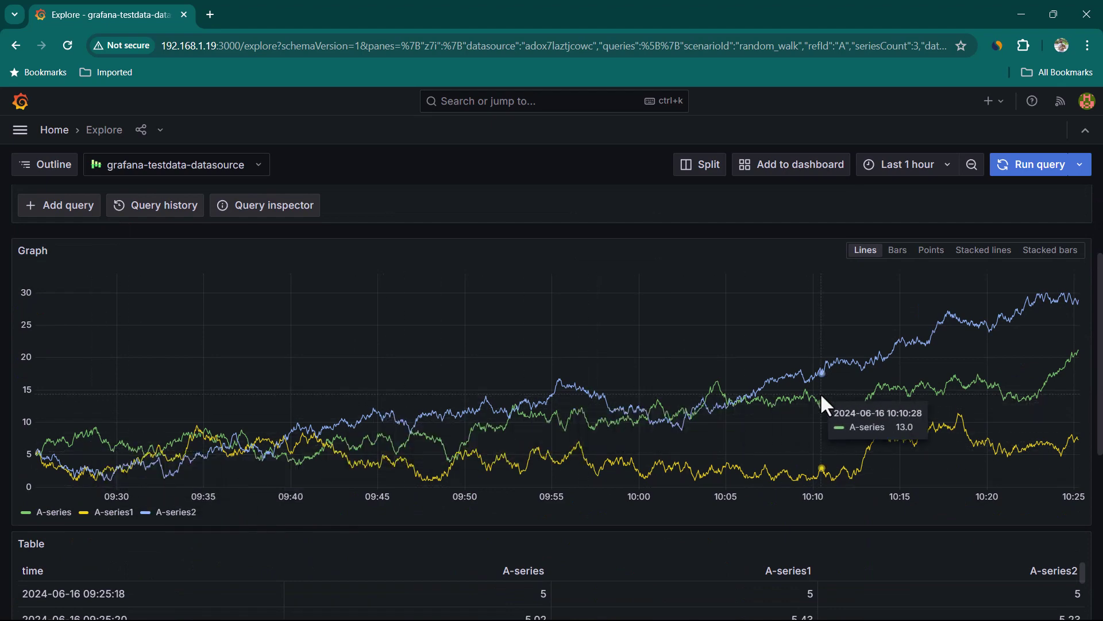
pyautogui.scroll(1, 916, 411)
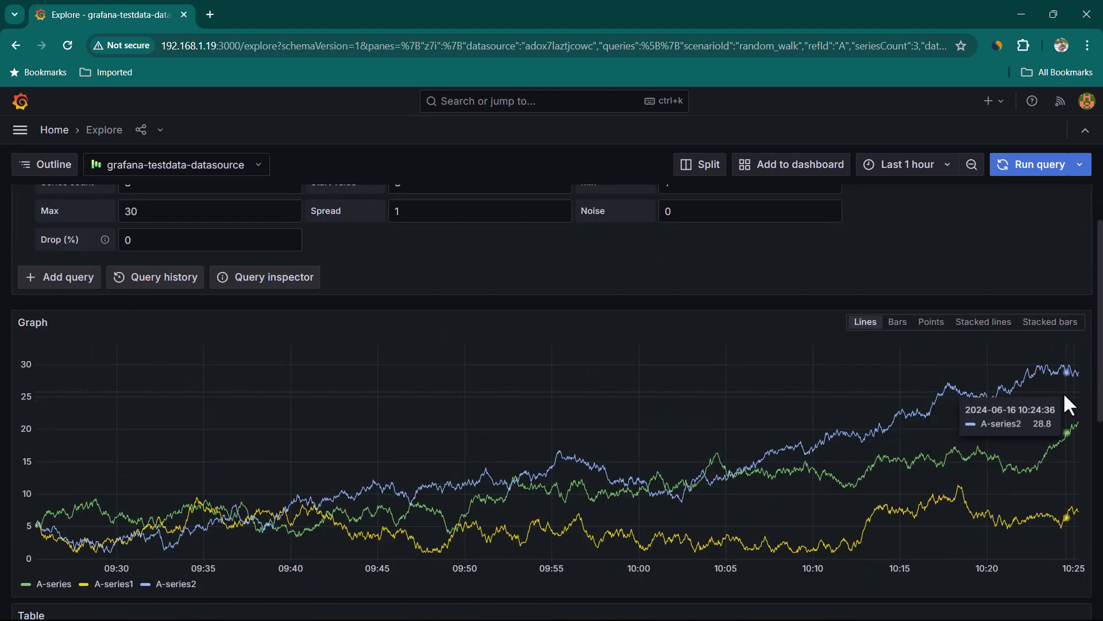
# Step: Change the query's scenario to CSV Content
pyautogui.scroll(1, 279, 202)
pyautogui.click(272, 231)
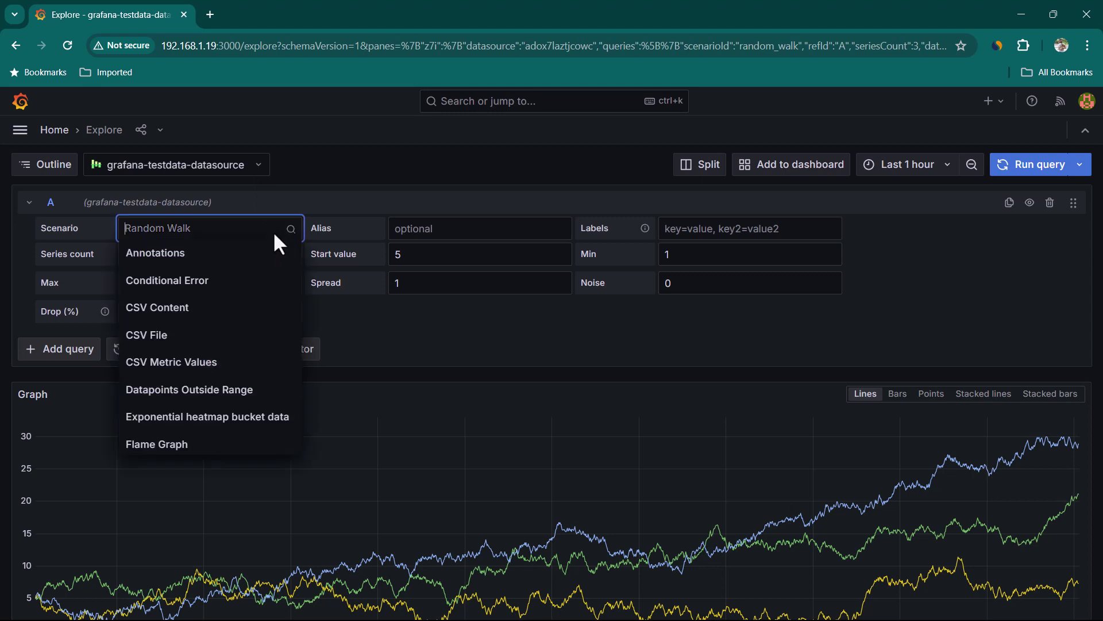
pyautogui.click(219, 326)
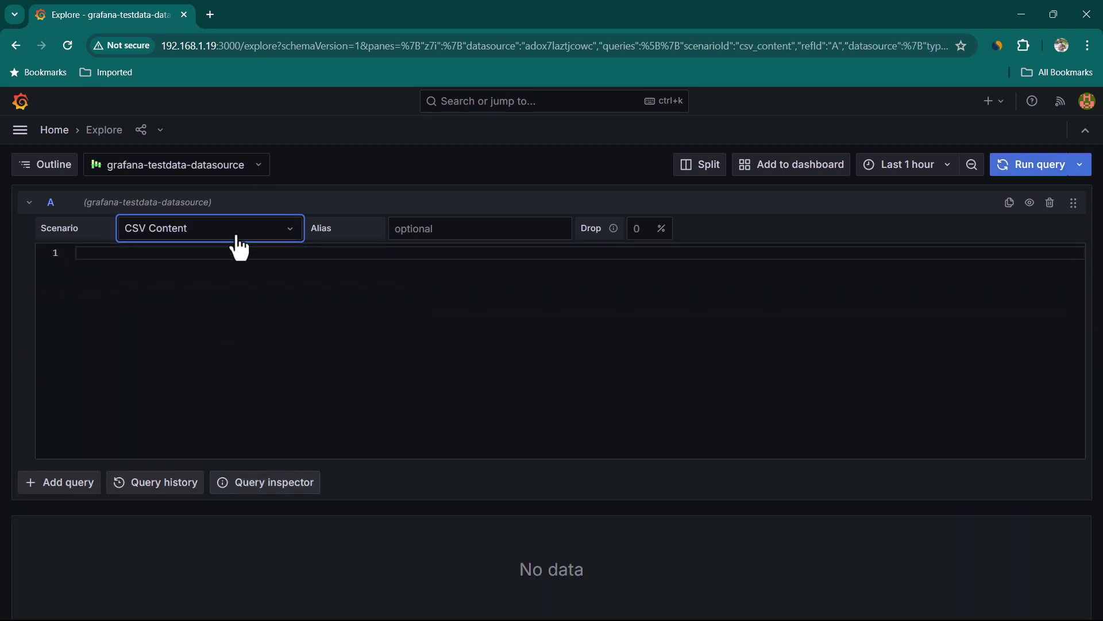
# Step: Enter CSV content with the header empid,age,gender and rows 1,20,m and 2,30,f, then run the query and view the table
pyautogui.click(306, 277)
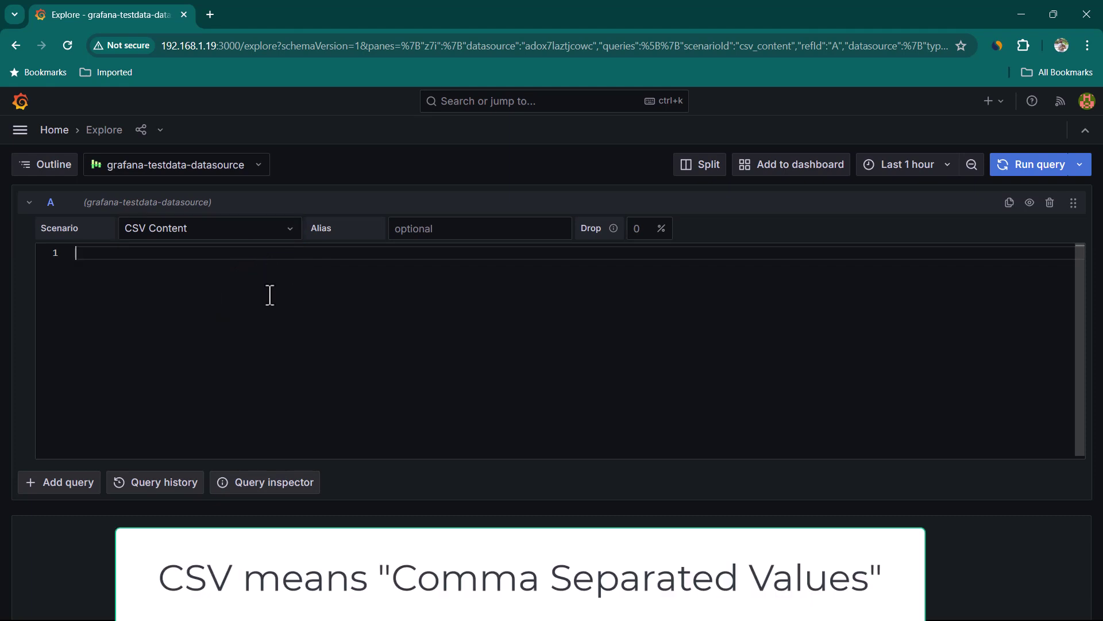
pyautogui.write('empd')
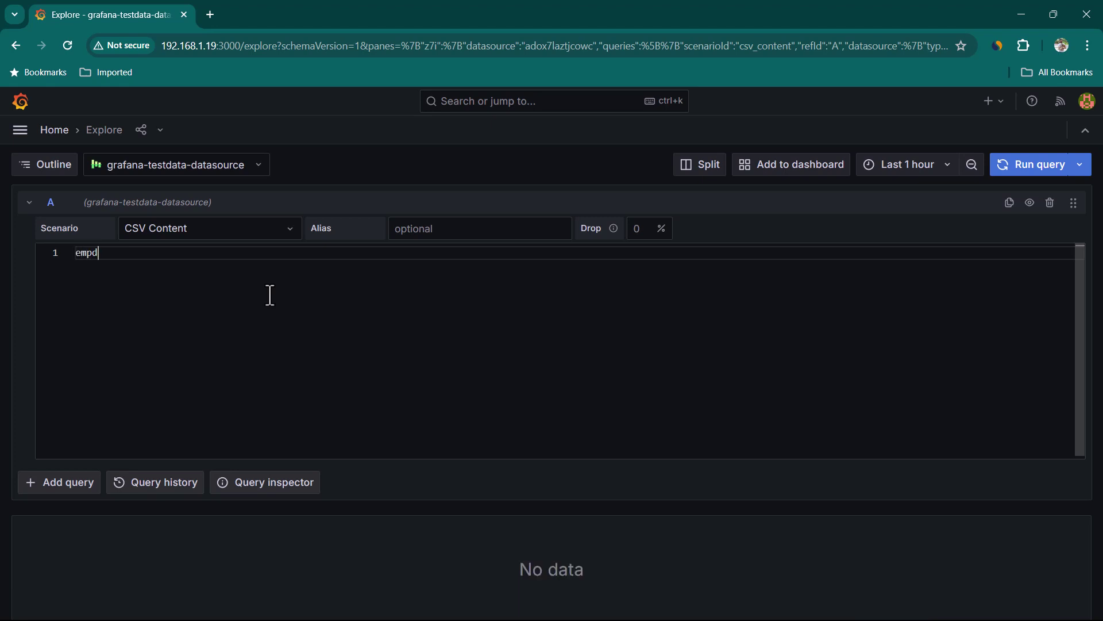
pyautogui.press('BackSpace')
pyautogui.write('id,age,gender')
pyautogui.press('Return')
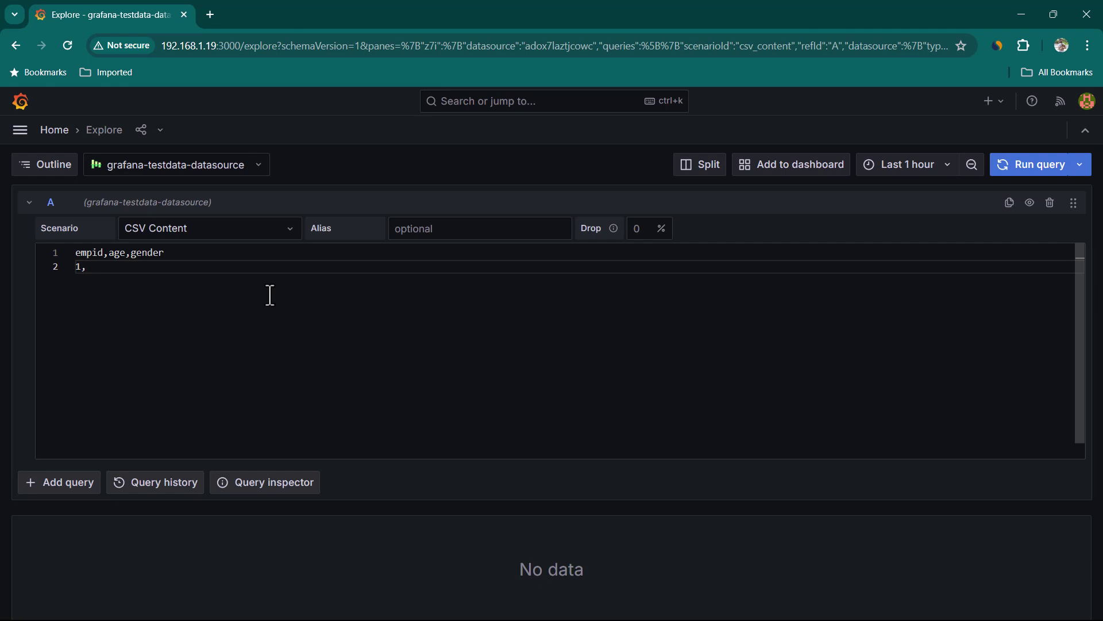
pyautogui.write('1,20,m')
pyautogui.press('Return')
pyautogui.write('2,30,f')
pyautogui.click(1027, 171)
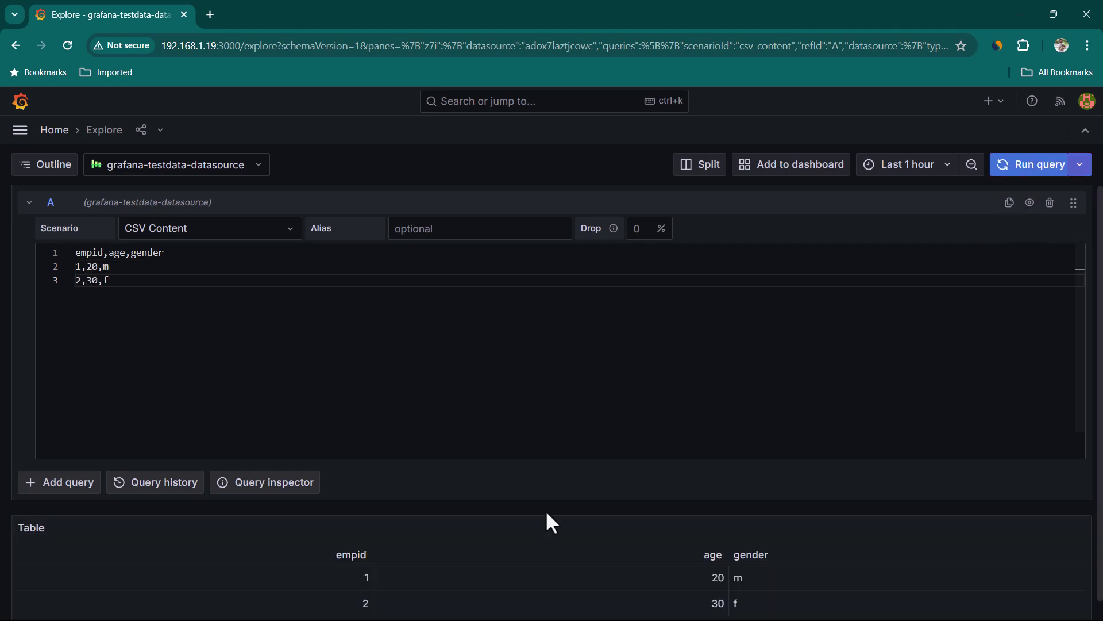
pyautogui.scroll(-1, 546, 523)
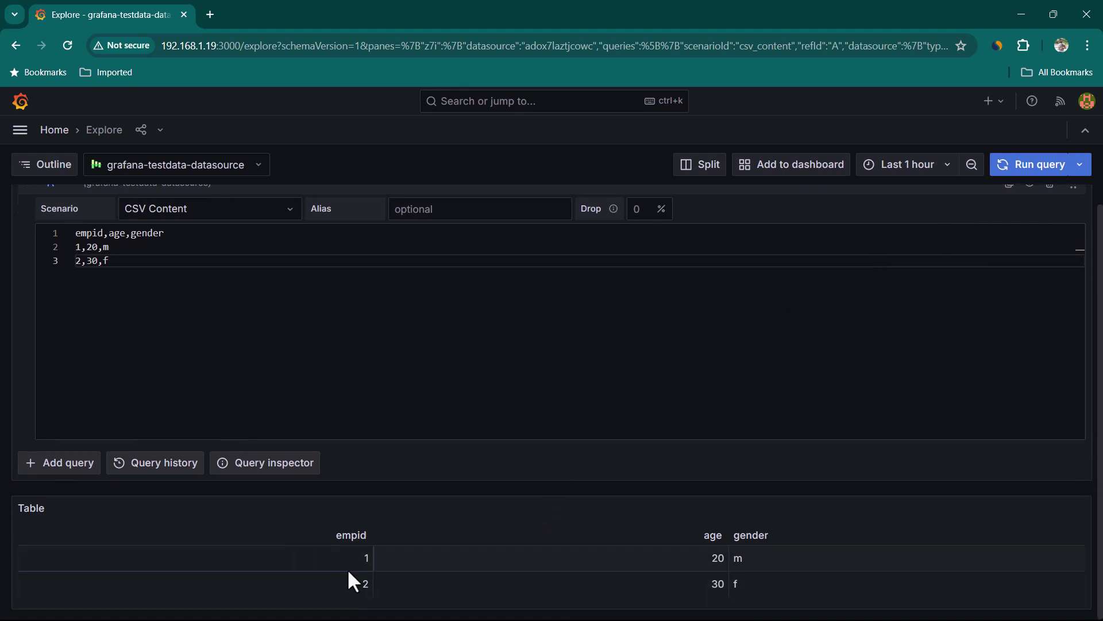
pyautogui.scroll(1, 279, 384)
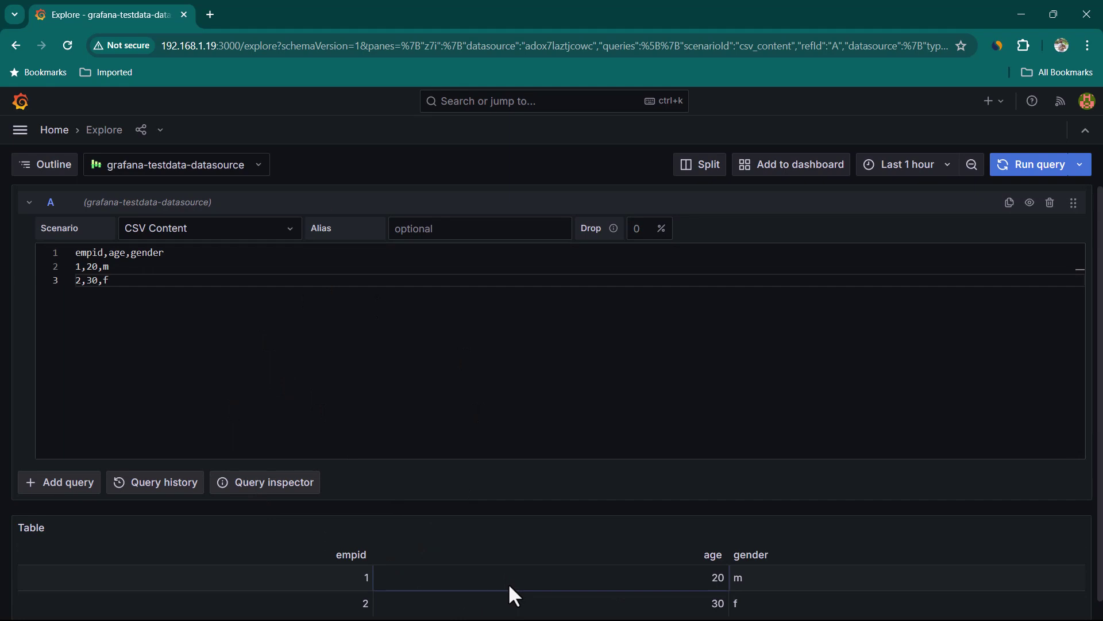
# Step: Look through the scenarios that the TestData data source offers, keeping CSV Content selected
pyautogui.click(276, 232)
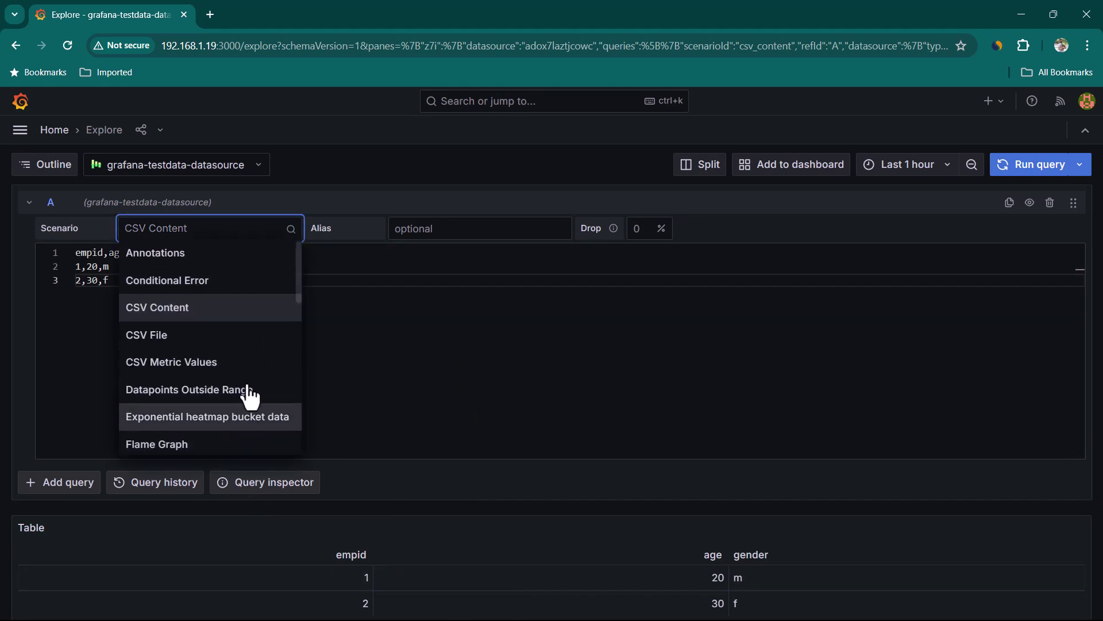
pyautogui.scroll(-5, 250, 362)
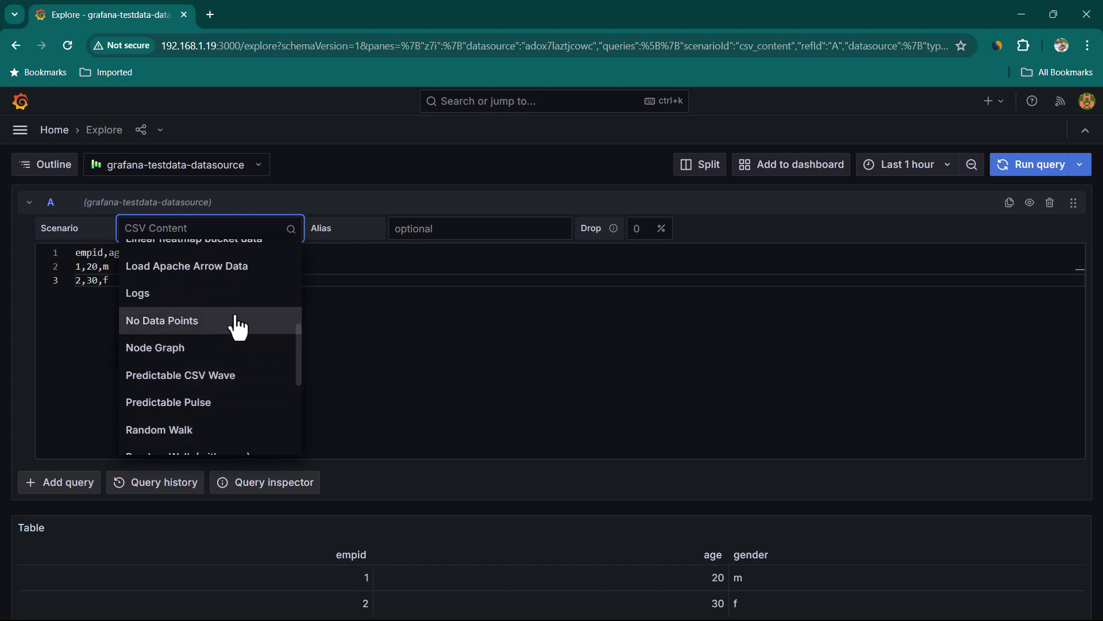
pyautogui.scroll(-1, 232, 396)
pyautogui.scroll(-3, 232, 395)
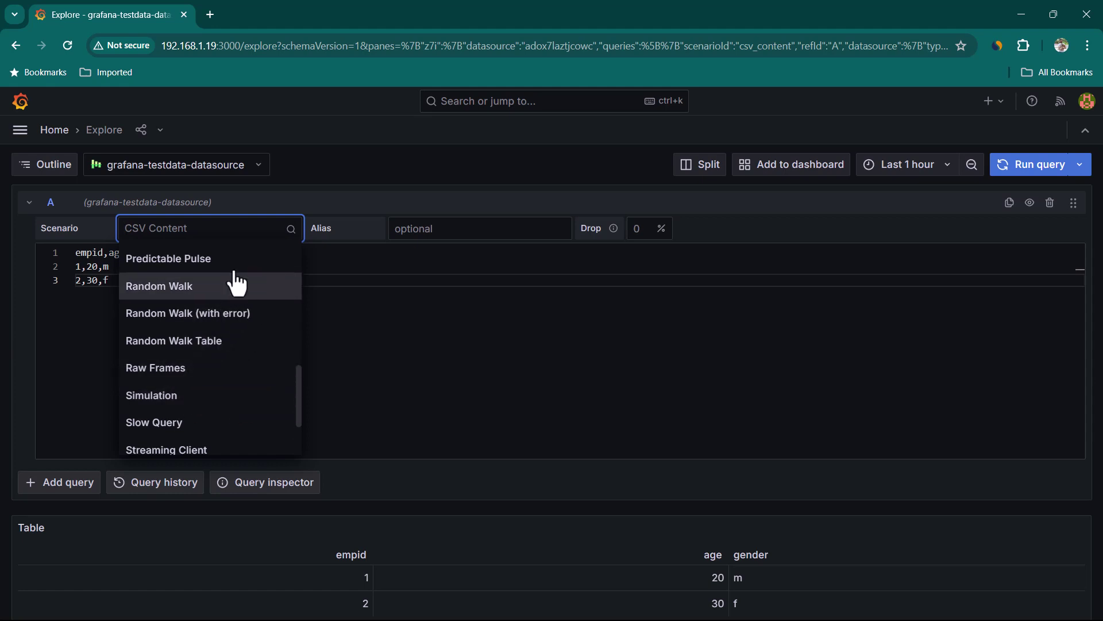
pyautogui.scroll(-2, 246, 370)
pyautogui.click(173, 190)
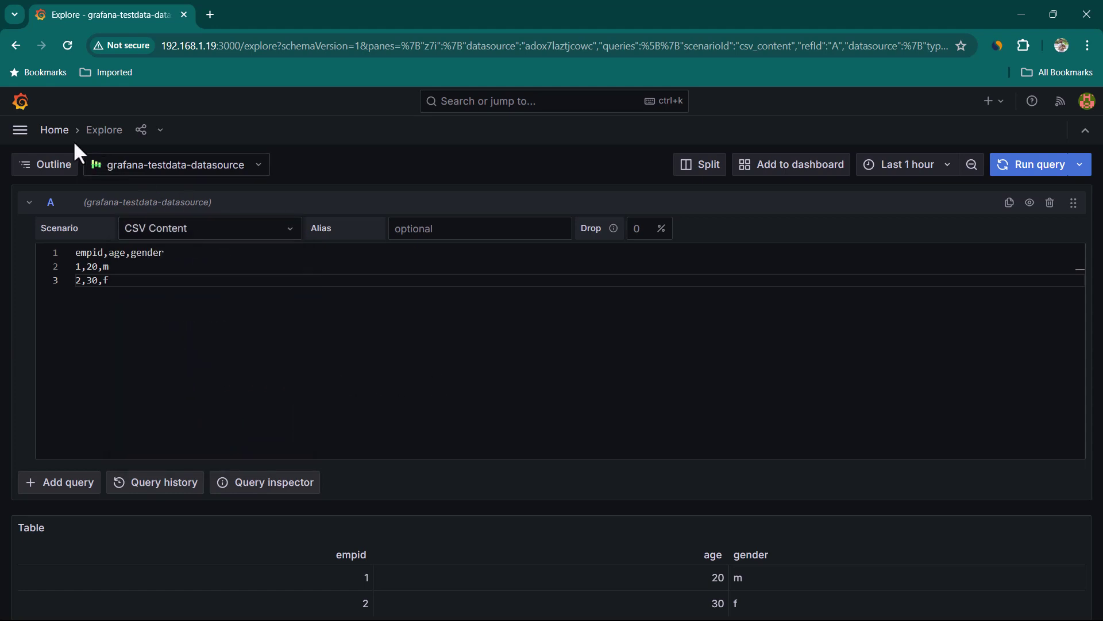
# Step: Create a new dashboard and add a visualization that uses the grafana-testdata-datasource data source
pyautogui.click(55, 130)
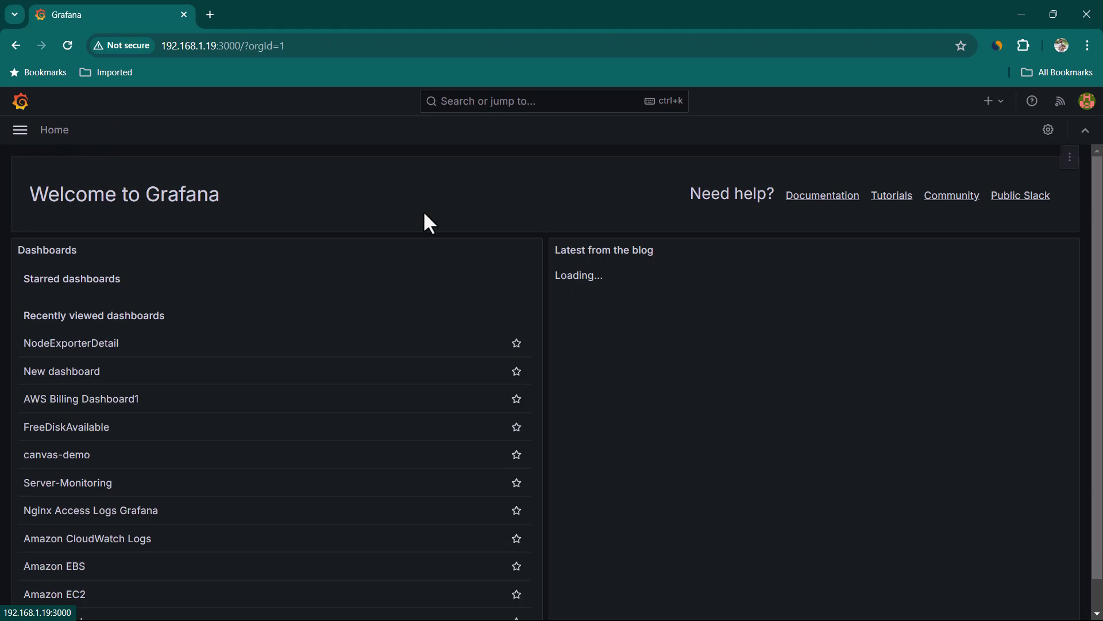
pyautogui.click(1004, 108)
pyautogui.click(968, 144)
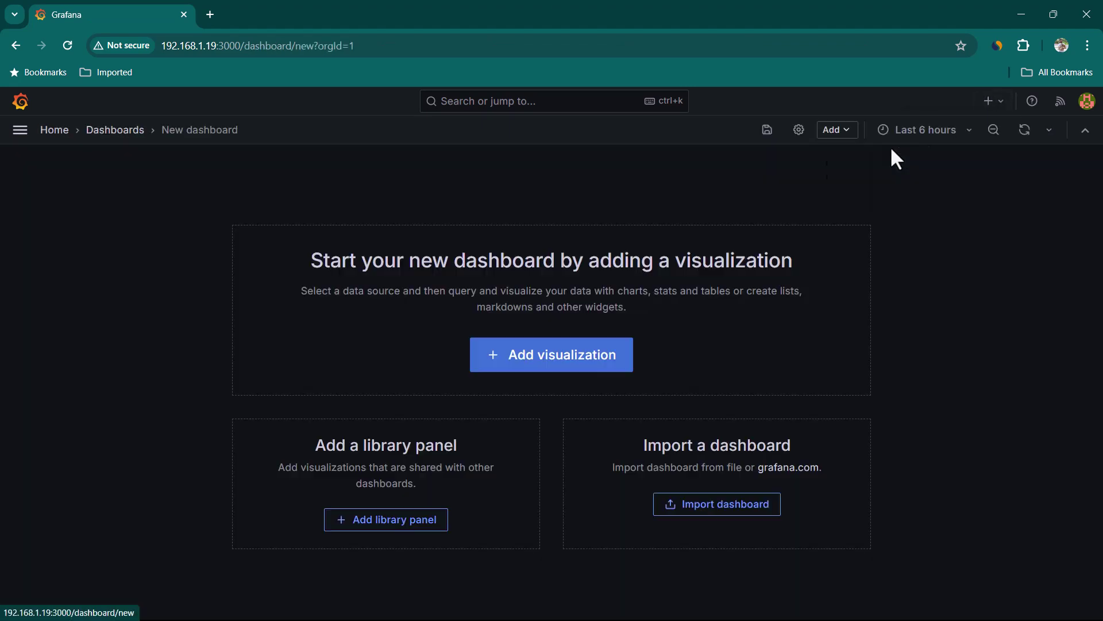
pyautogui.click(579, 373)
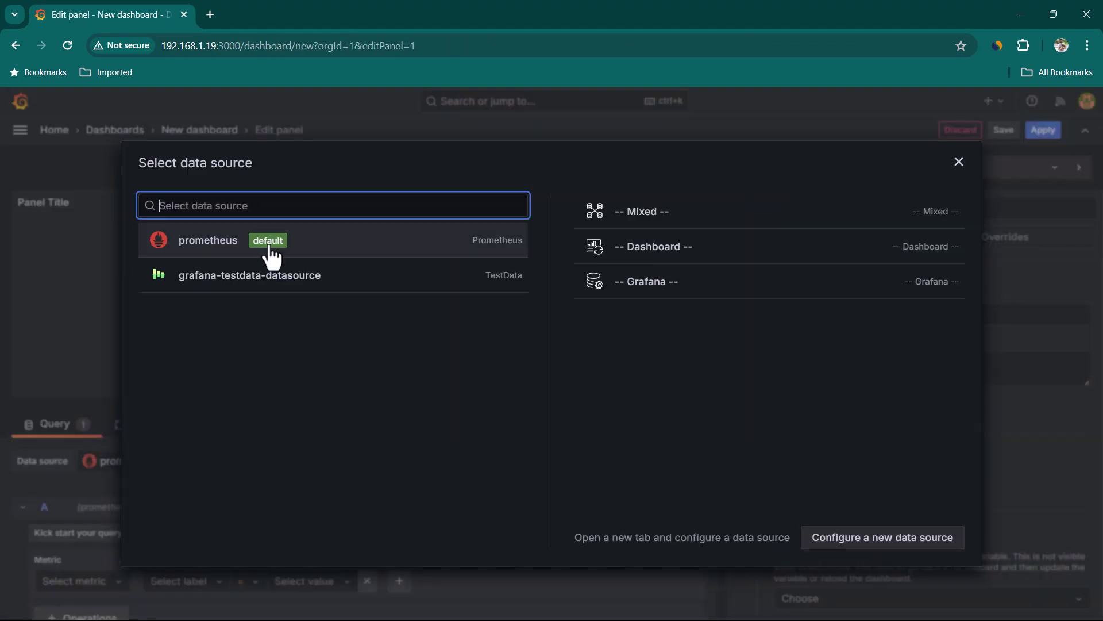
pyautogui.click(284, 286)
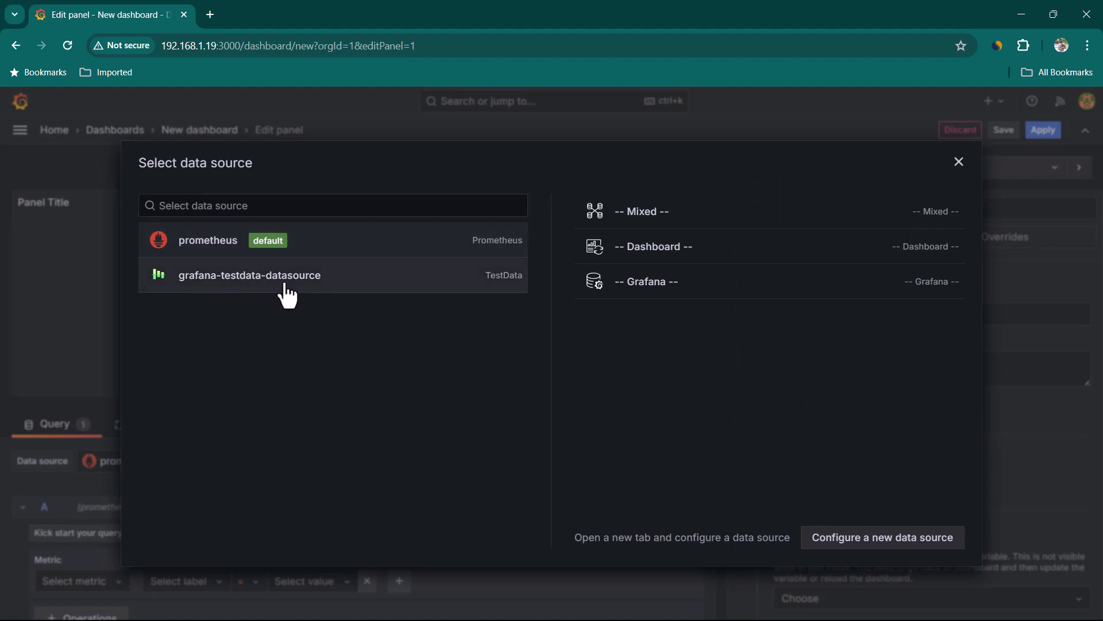
# Step: Change the panel's visualization to Table and its query scenario to CSV Content
pyautogui.click(860, 171)
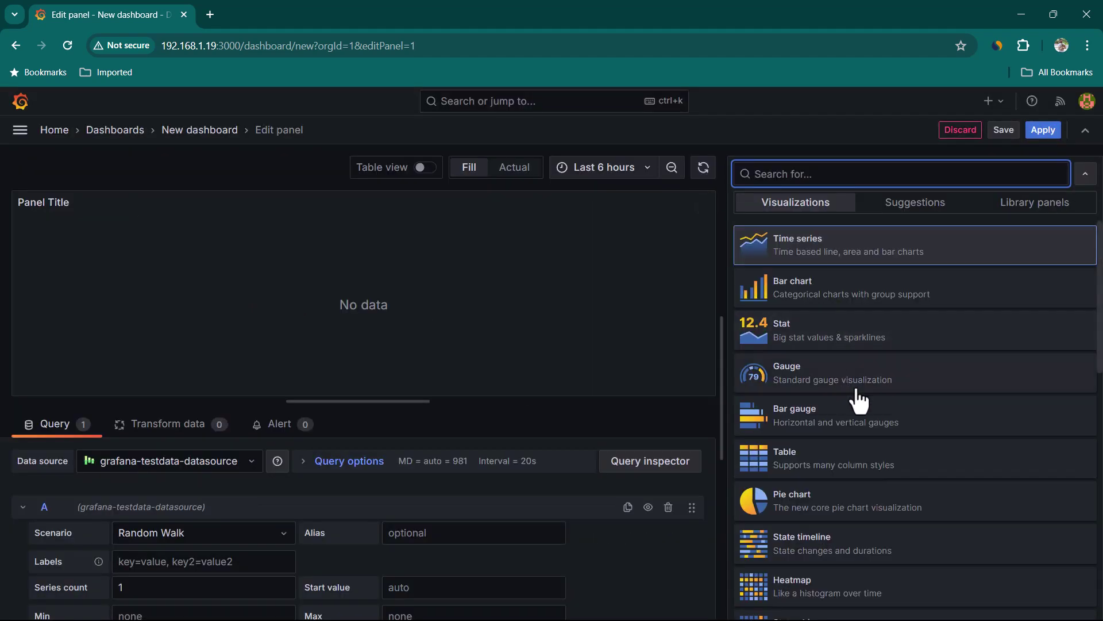
pyautogui.click(873, 454)
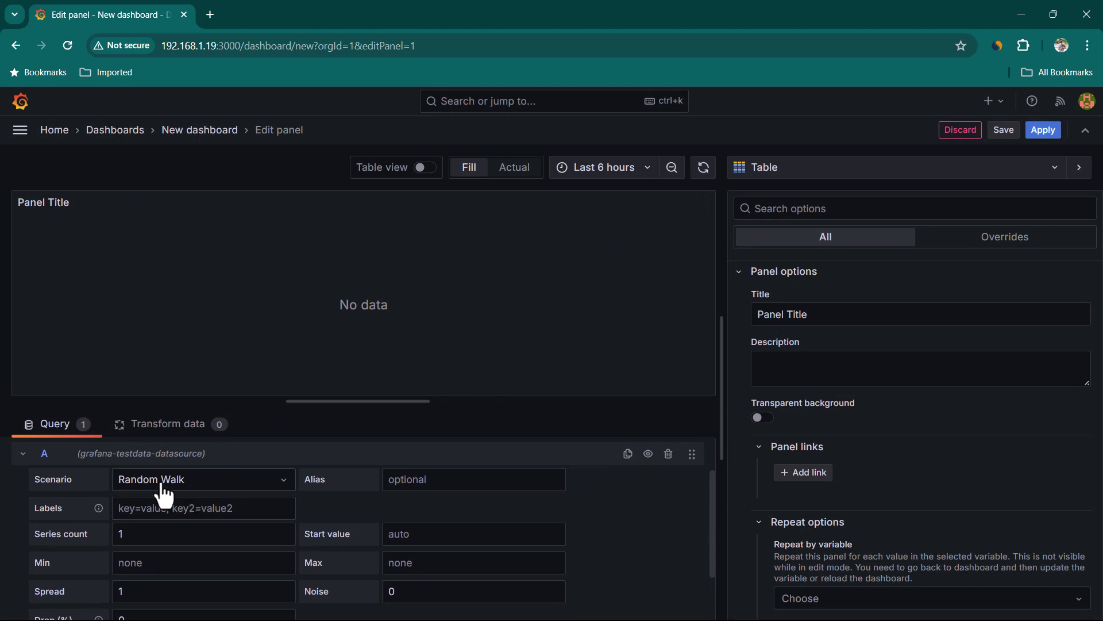
pyautogui.click(226, 484)
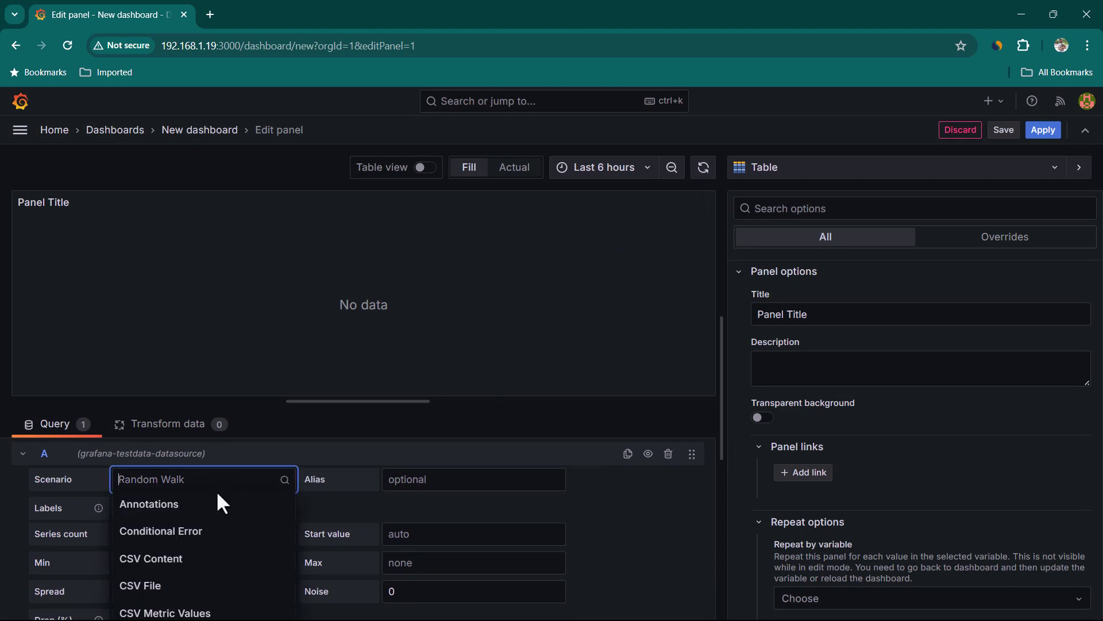
pyautogui.click(210, 575)
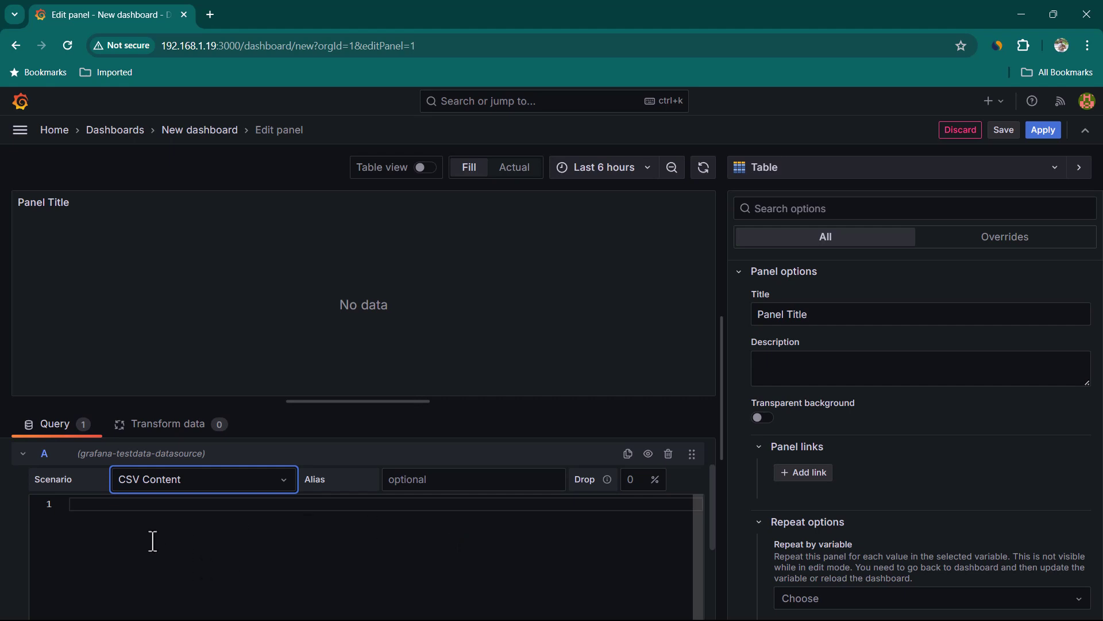
# Step: Enter the CSV header product_id,product_price,product_img,total_sales in the query's content
pyautogui.click(184, 536)
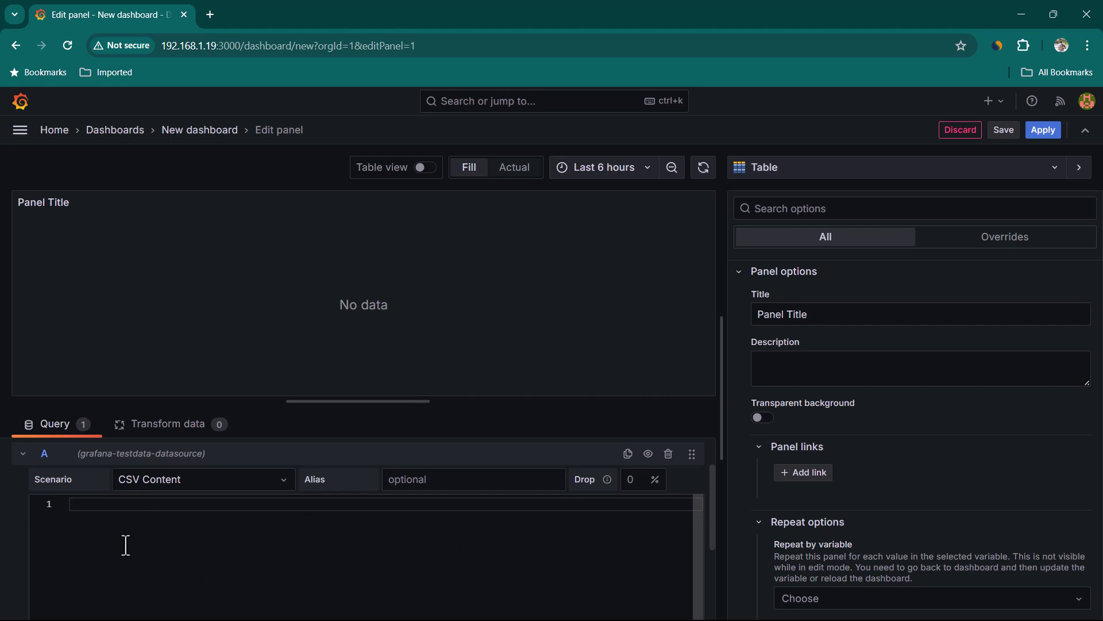
pyautogui.write('product_id,pro')
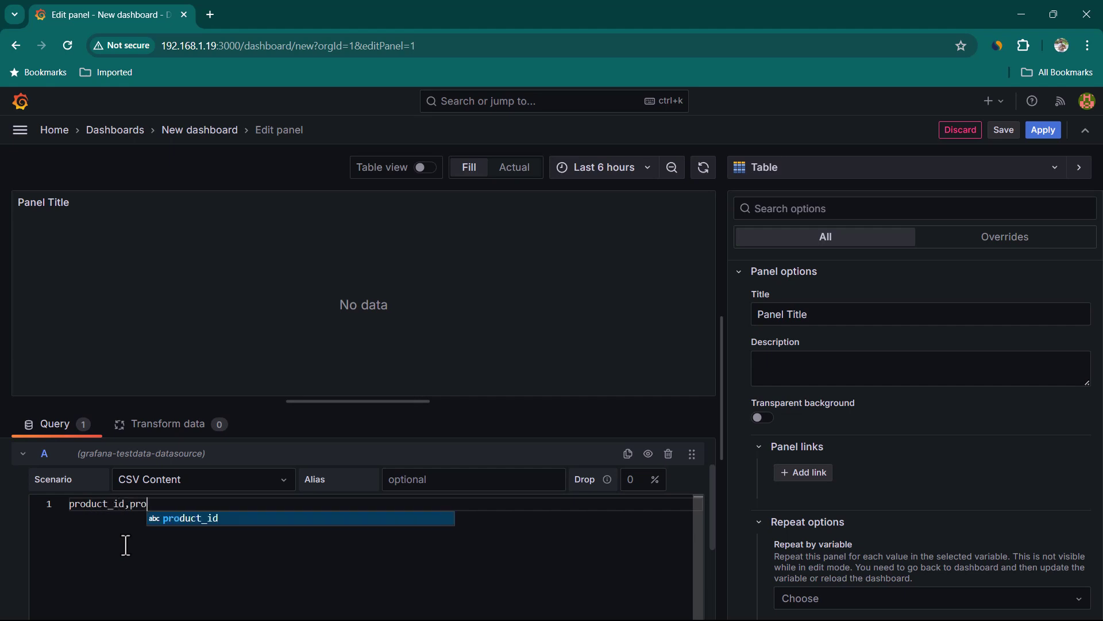
pyautogui.write('duct_price,price,po')
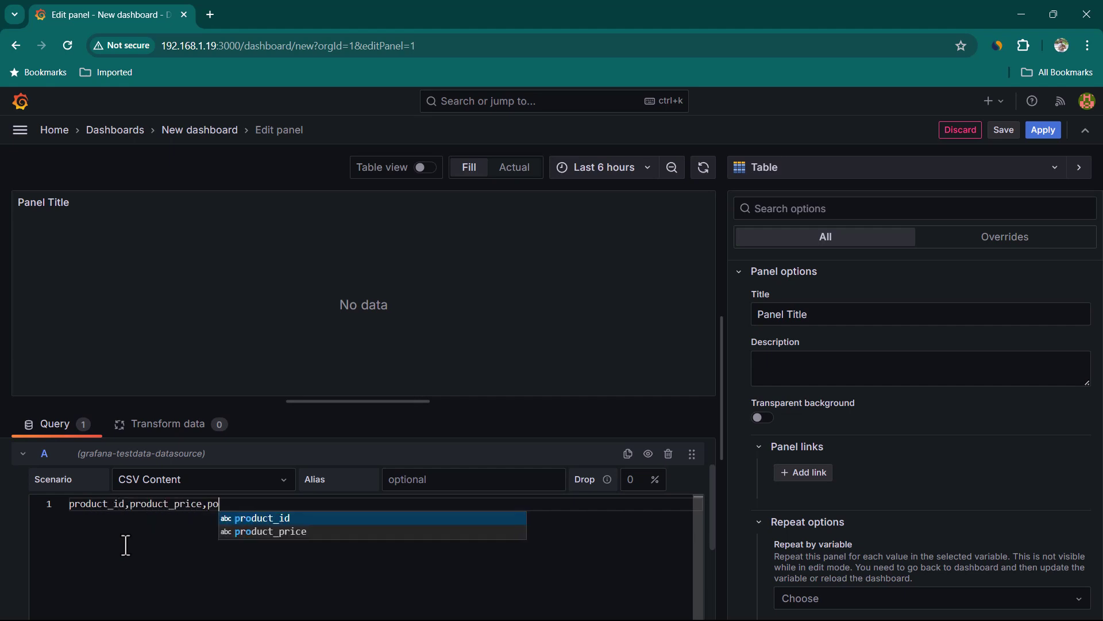
pyautogui.press('BackSpace')
pyautogui.write('roduct_img,')
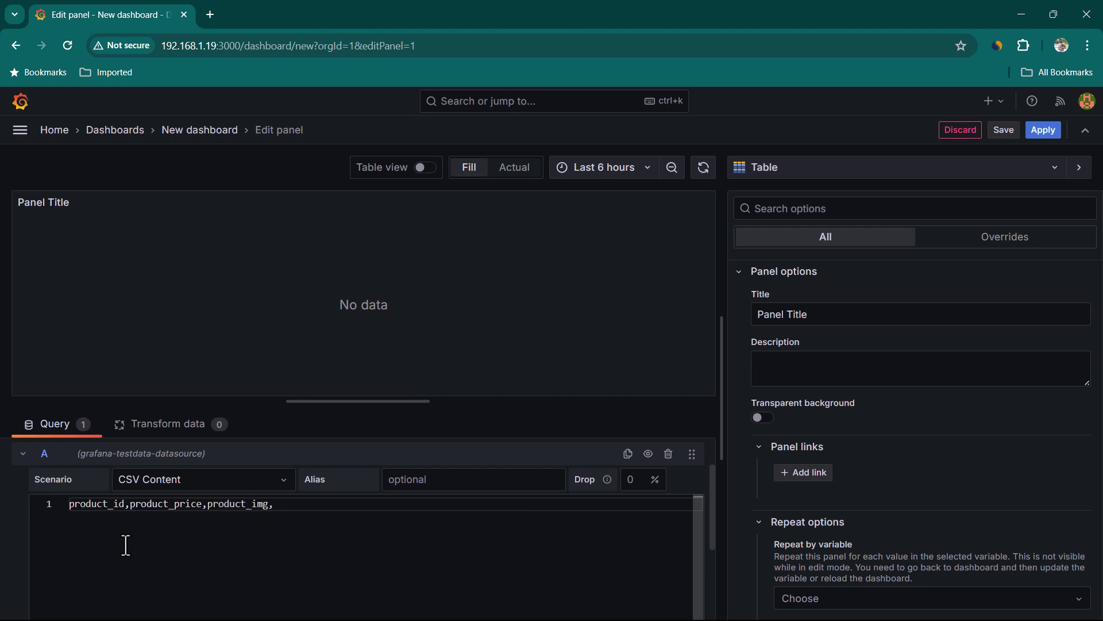
pyautogui.write('total_sales')
pyautogui.press('Return')
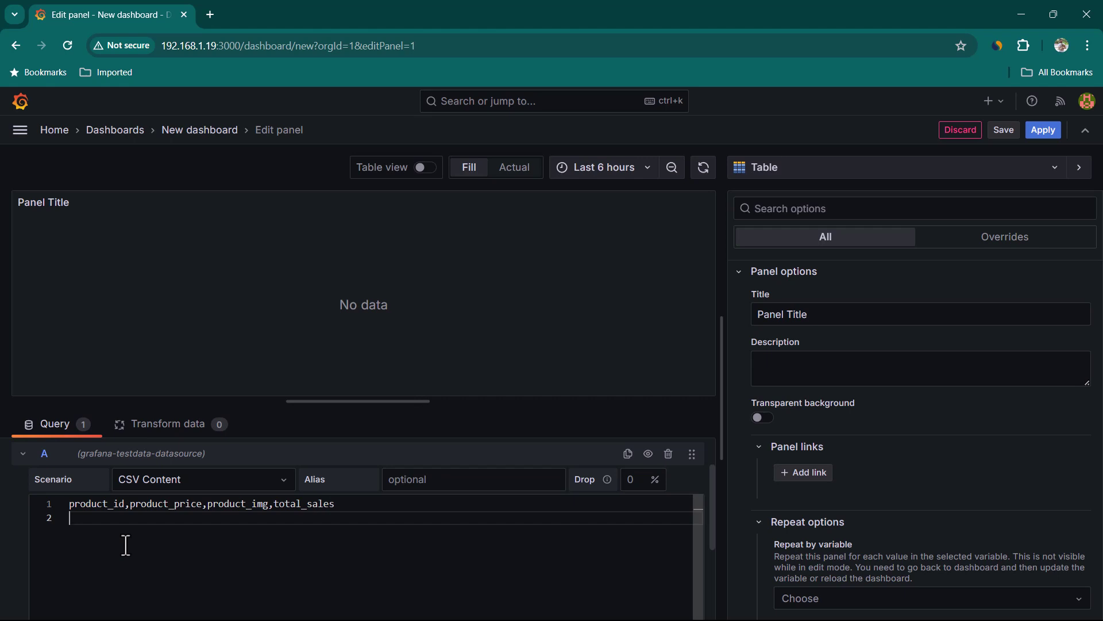
# Step: Add the CSV rows p1,200,car.svg,200, p2,300,bicycle.svg,300 and p3,100,motorbike.svg,250, and update the table preview
pyautogui.write('p1,200,ca')
pyautogui.press('BackSpace')
pyautogui.write('svg,200')
pyautogui.press('Return')
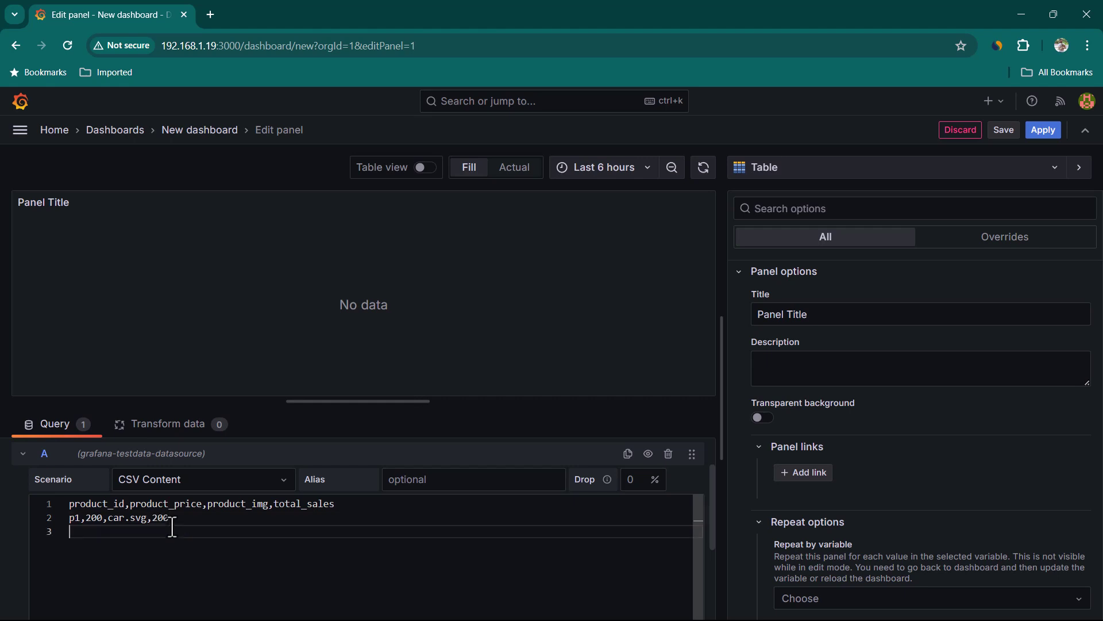
pyautogui.write('p2,300,bicycle.svg,300')
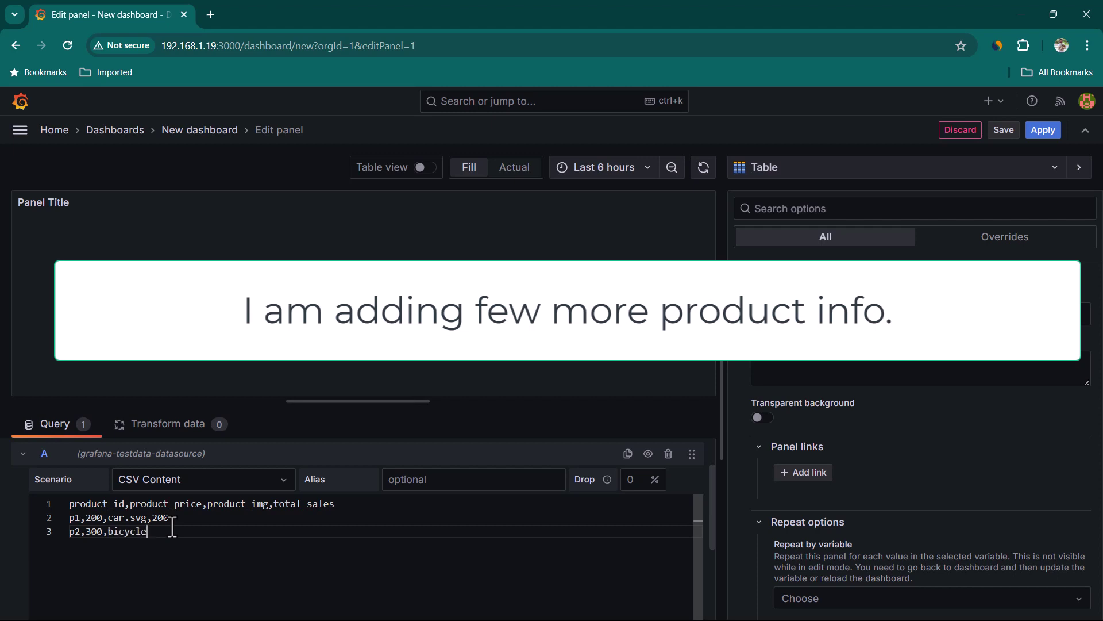
pyautogui.press('Return')
pyautogui.write('p3,100,motorbike.svg,250')
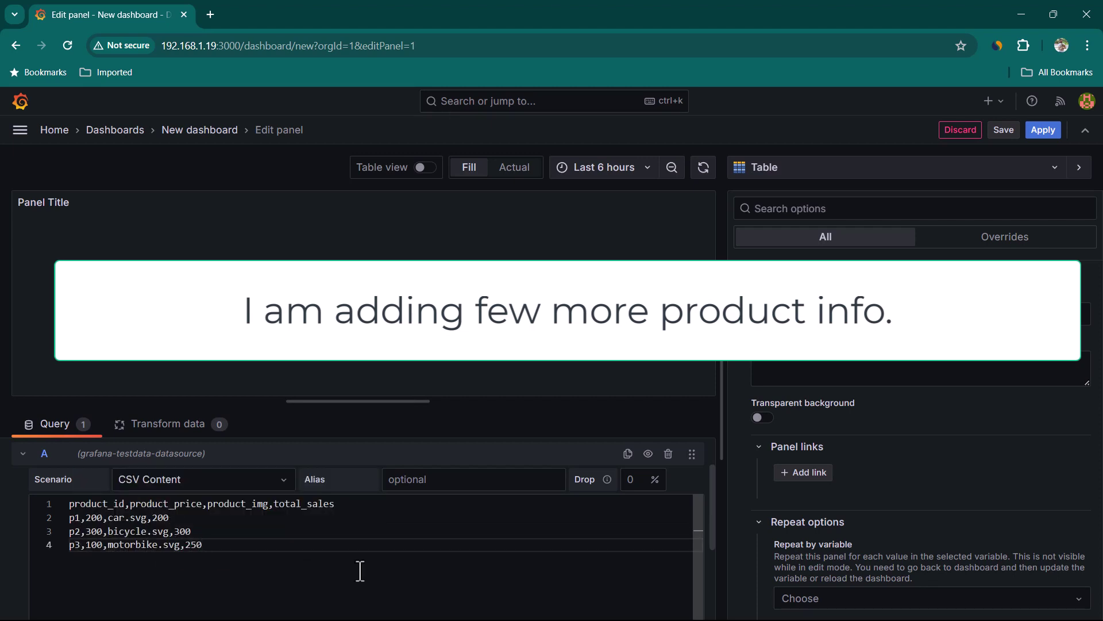
pyautogui.scroll(1, 360, 571)
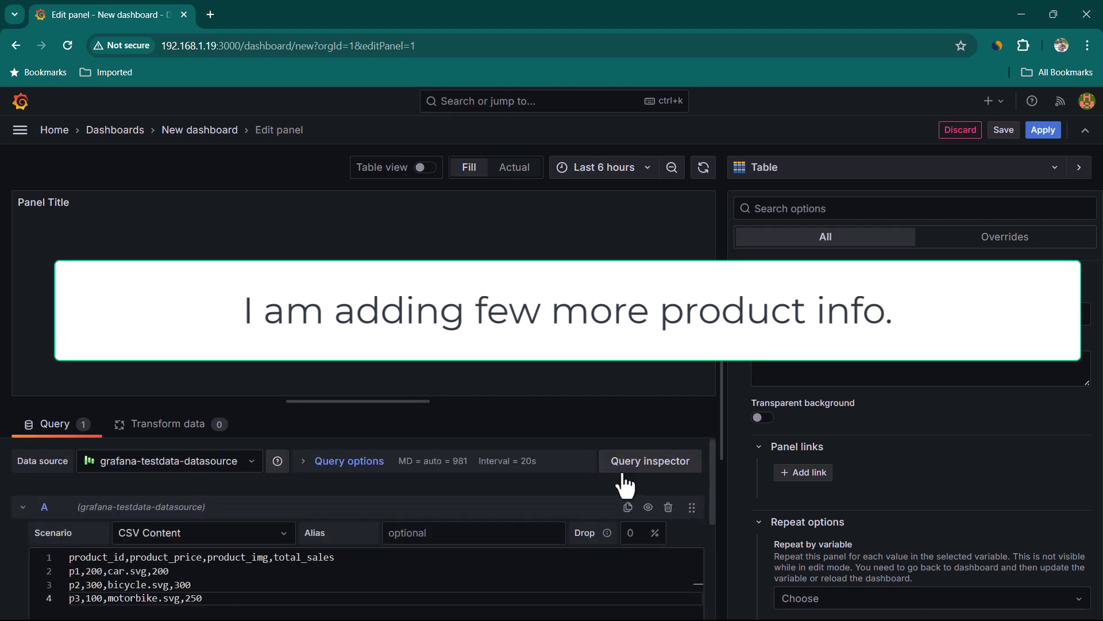
pyautogui.click(561, 500)
pyautogui.scroll(-1, 488, 572)
pyautogui.scroll(1, 475, 581)
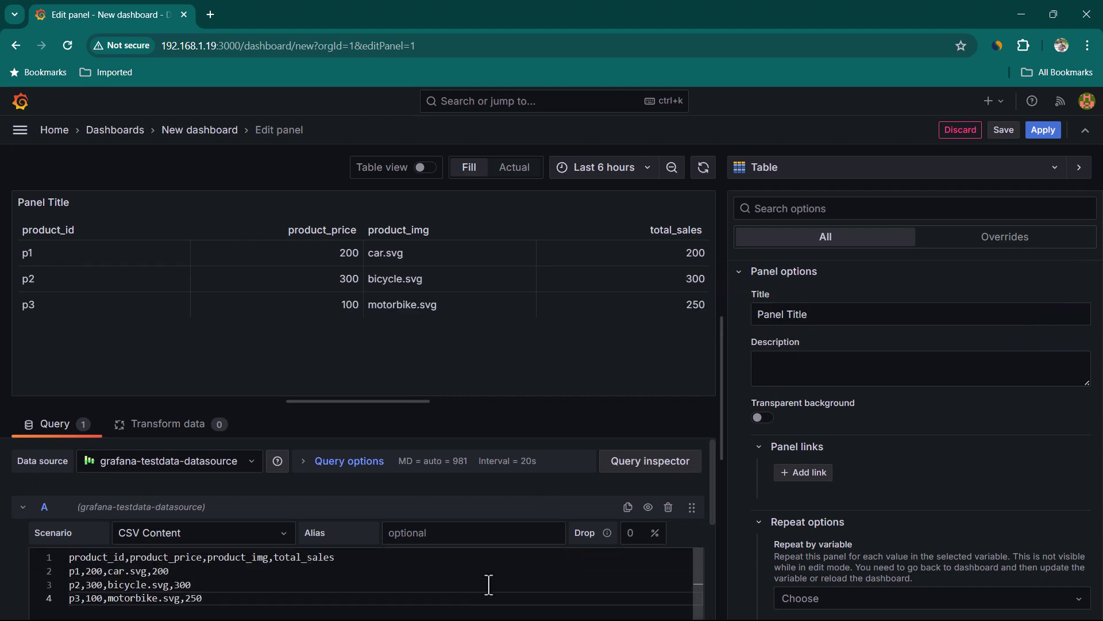
pyautogui.click(389, 560)
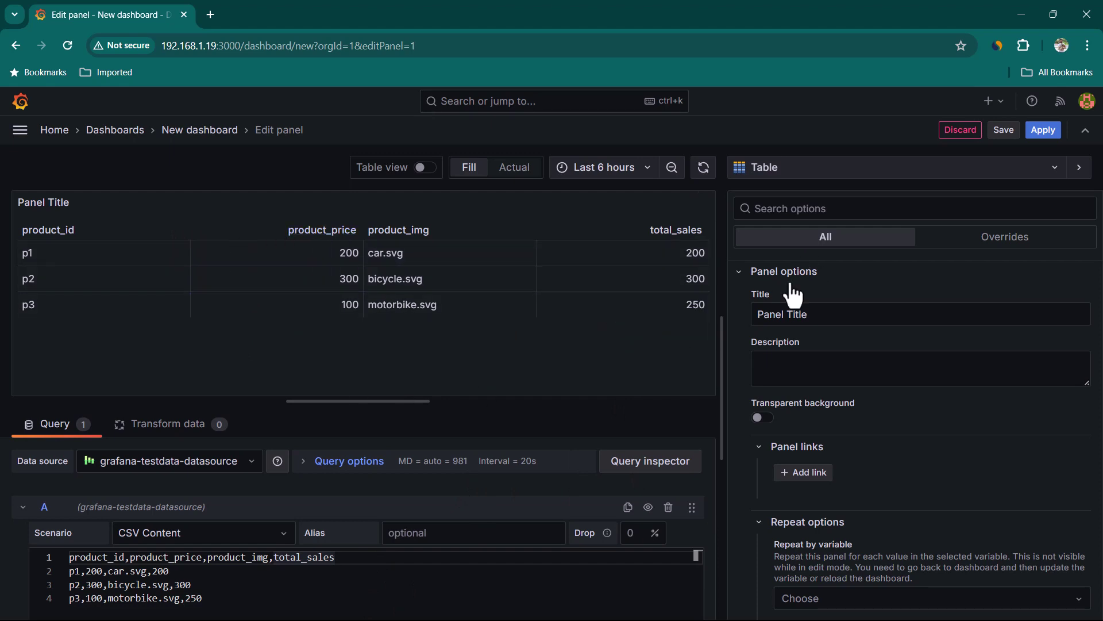
# Step: Change the panel's title to product_info
pyautogui.scroll(-10, 951, 344)
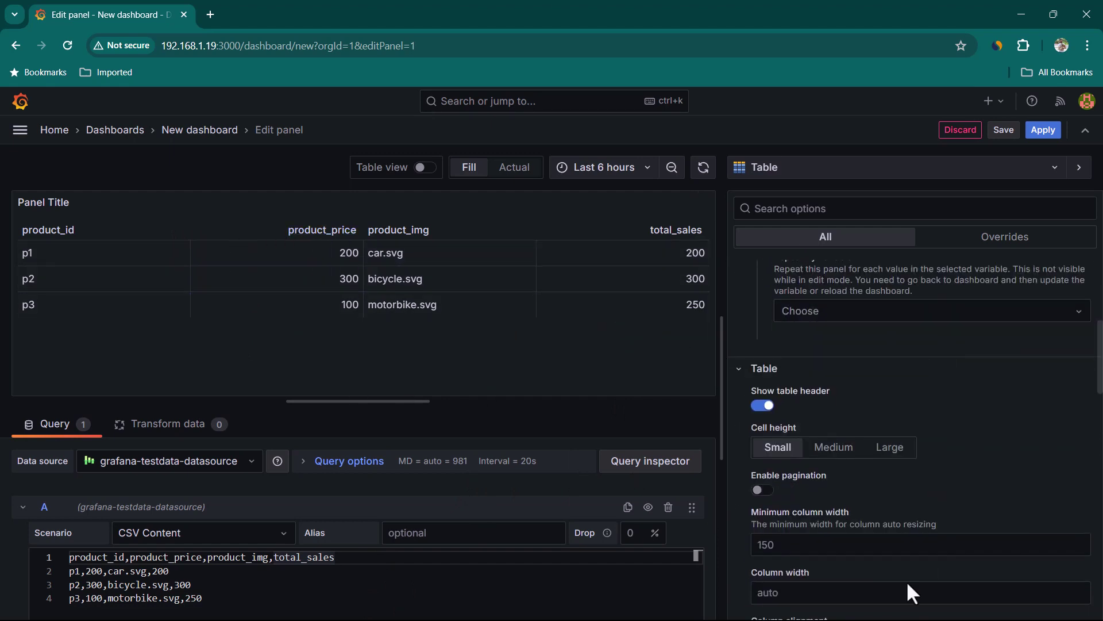
pyautogui.scroll(10, 918, 541)
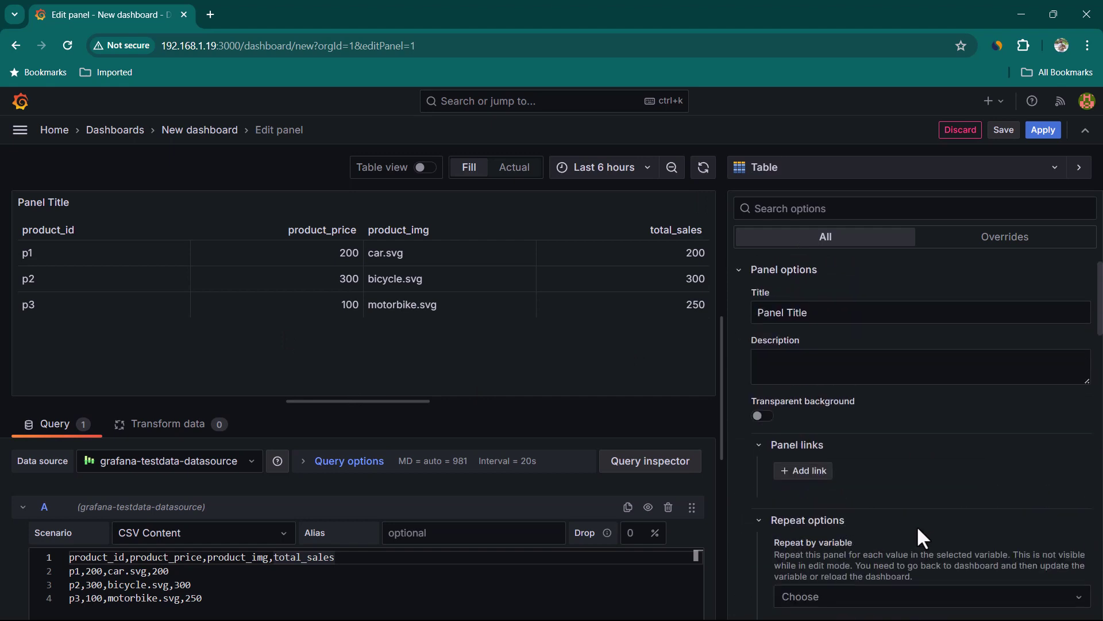
pyautogui.tripleClick(843, 314)
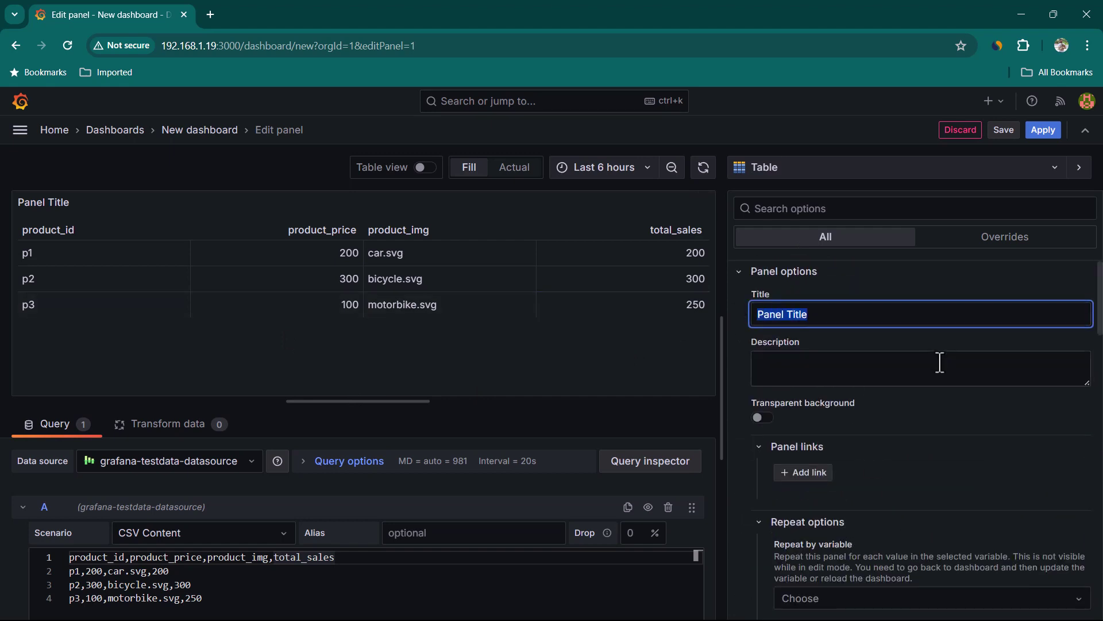
pyautogui.write('product_info')
# Step: Try hiding the table header, and show it again
pyautogui.scroll(-5, 941, 362)
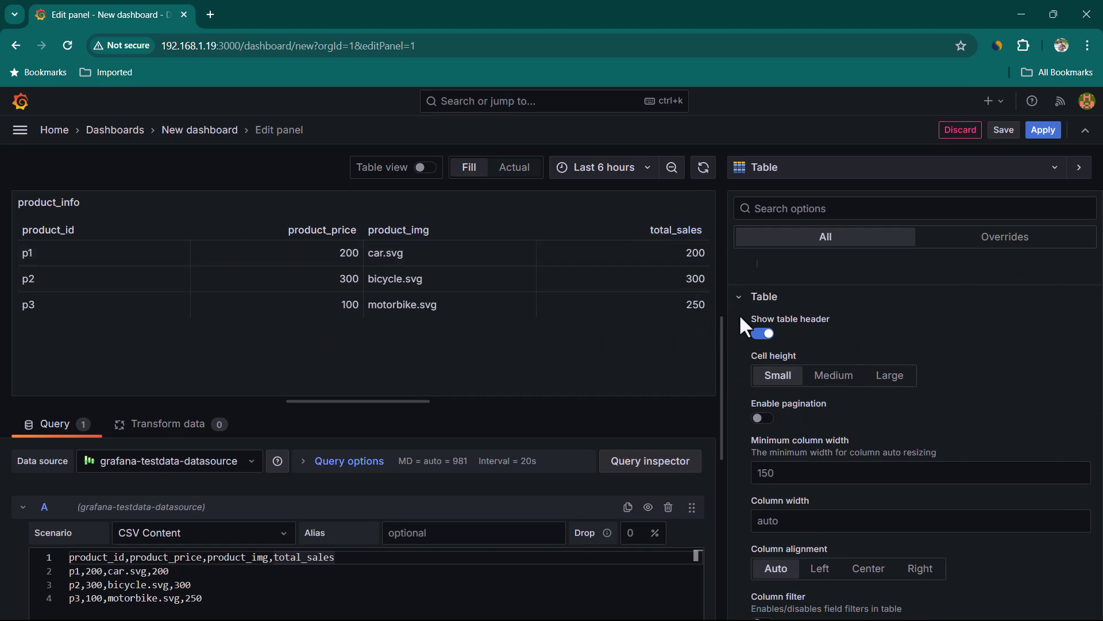
pyautogui.click(759, 336)
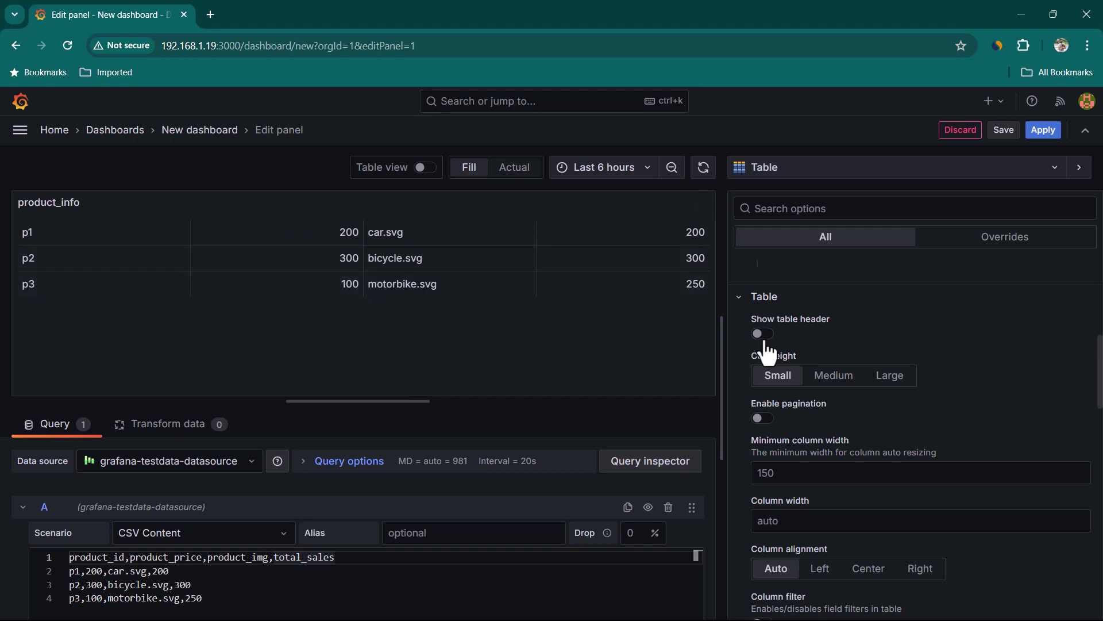
pyautogui.click(763, 333)
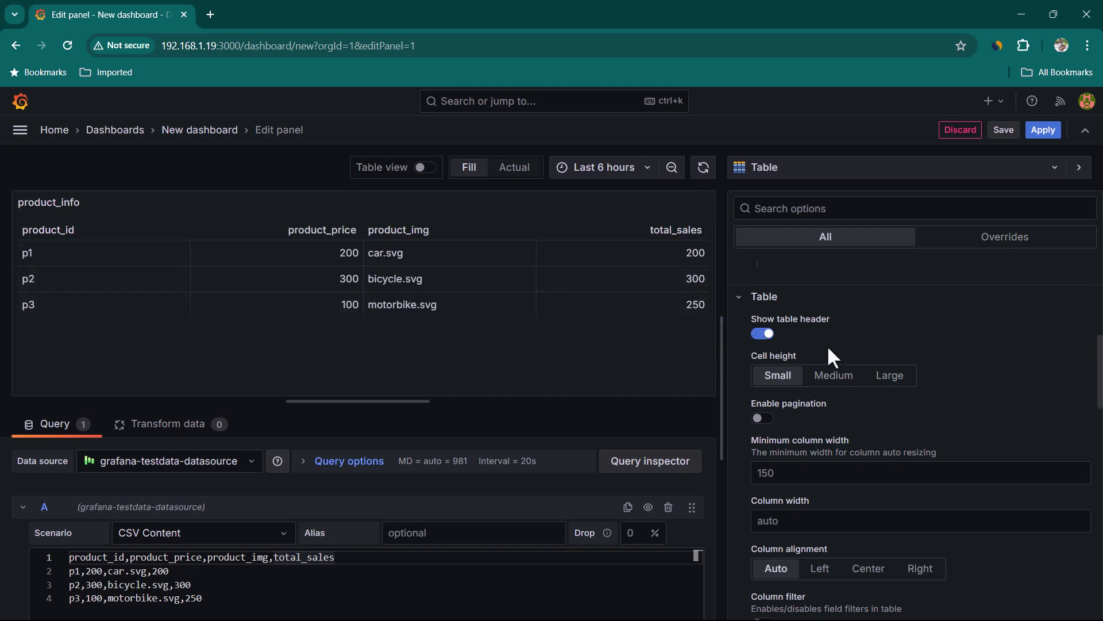
# Step: Try the medium and large cell heights on the table, and return to small
pyautogui.click(837, 383)
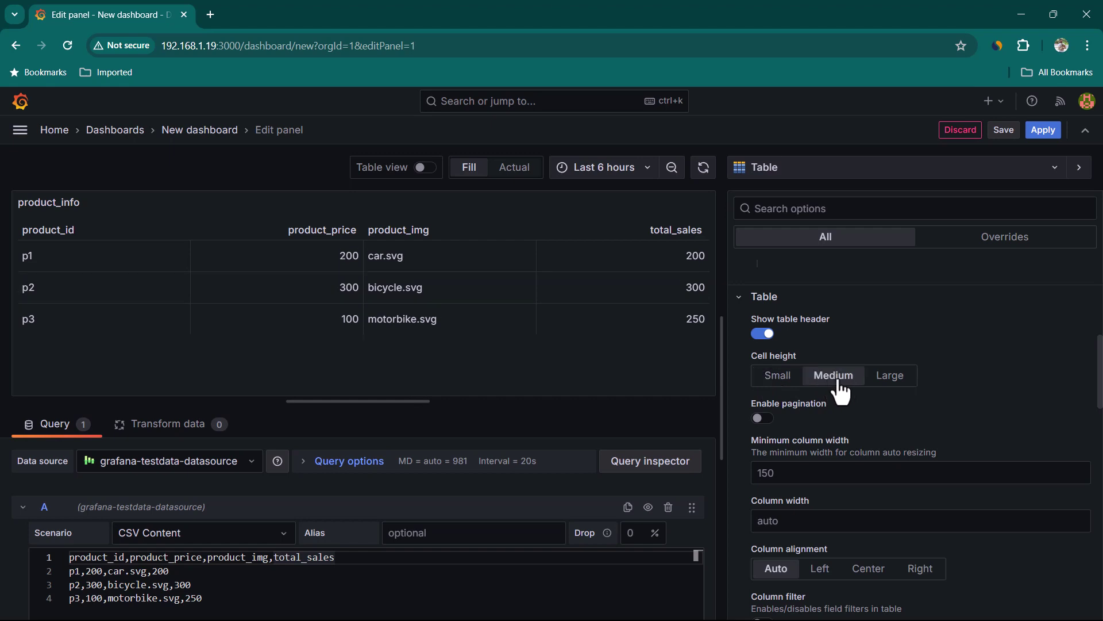
pyautogui.click(883, 383)
pyautogui.click(782, 381)
# Step: Try enabling pagination on the product table
pyautogui.scroll(-1, 1031, 441)
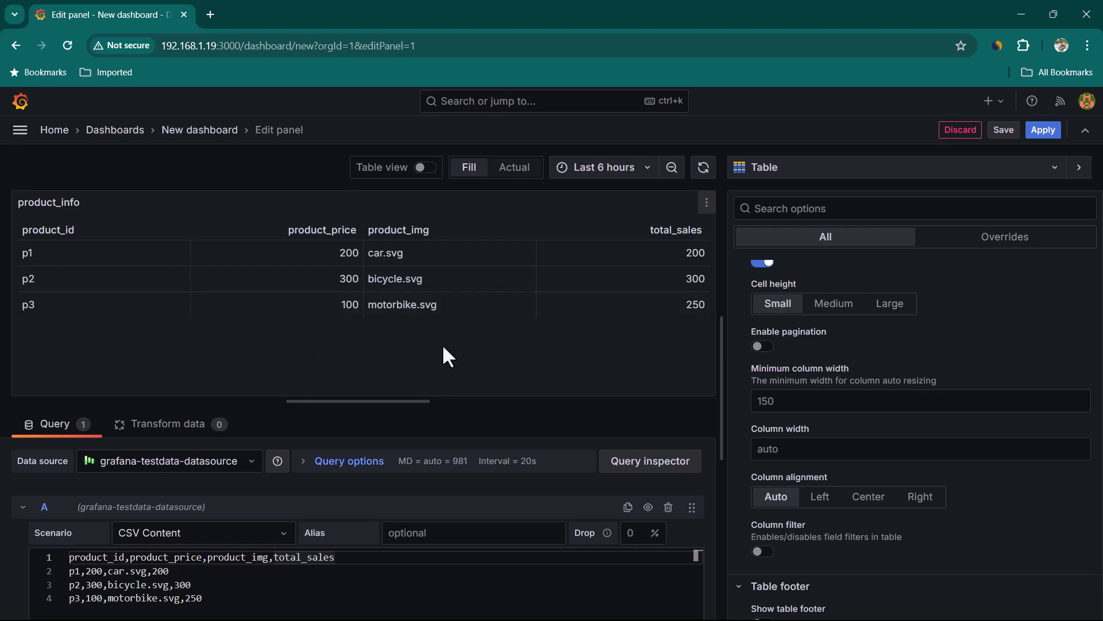
pyautogui.click(768, 347)
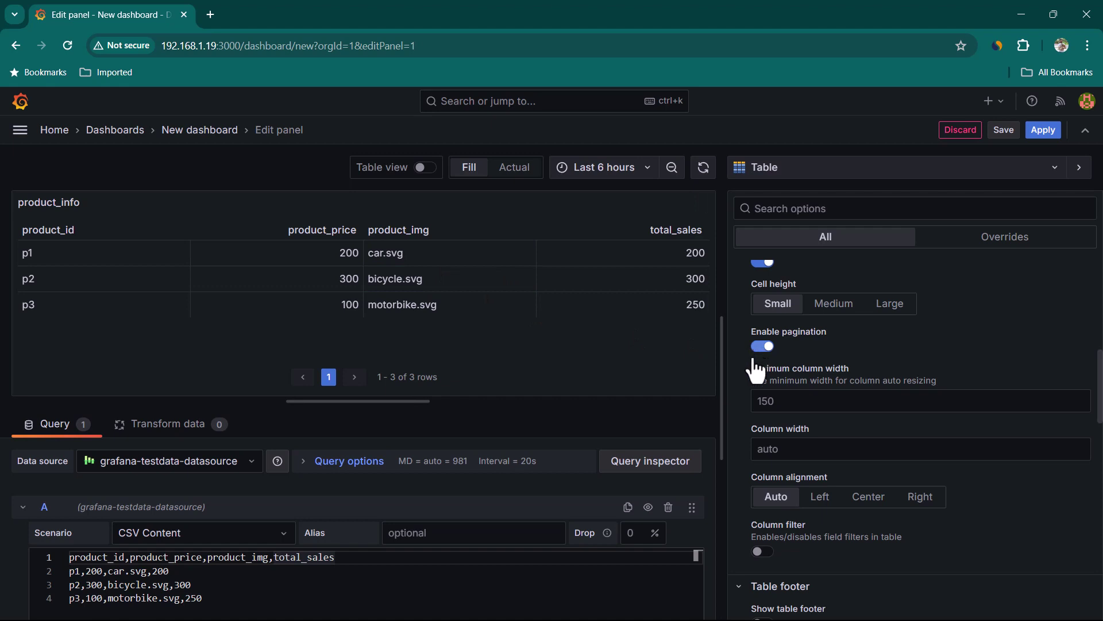
# Step: Show a table footer with the Total calculation below the product rows
pyautogui.scroll(-3, 951, 380)
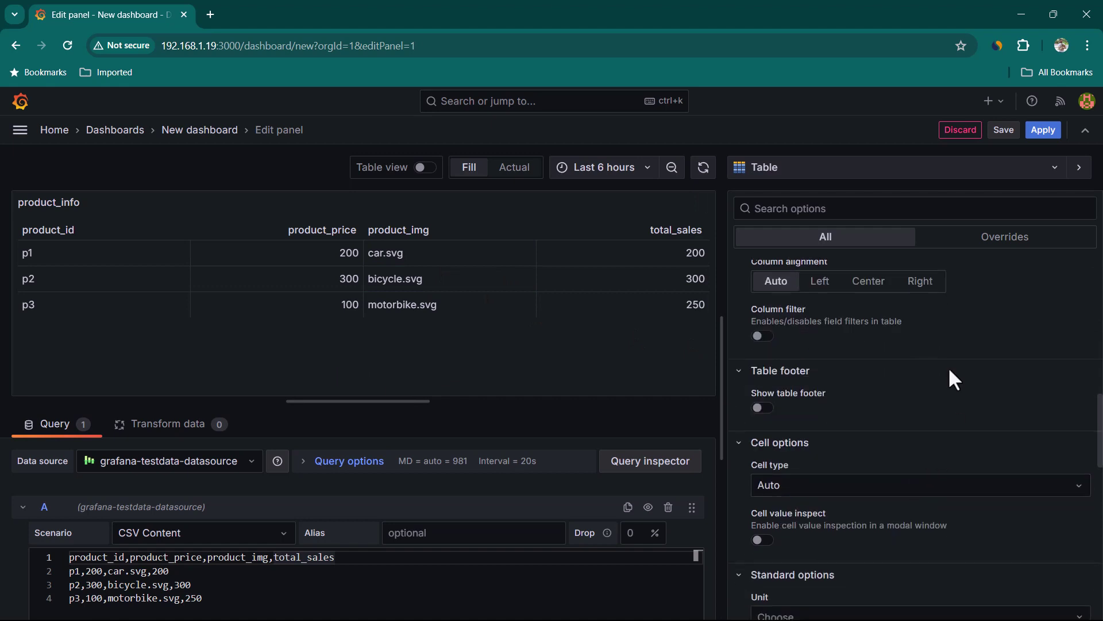
pyautogui.click(763, 408)
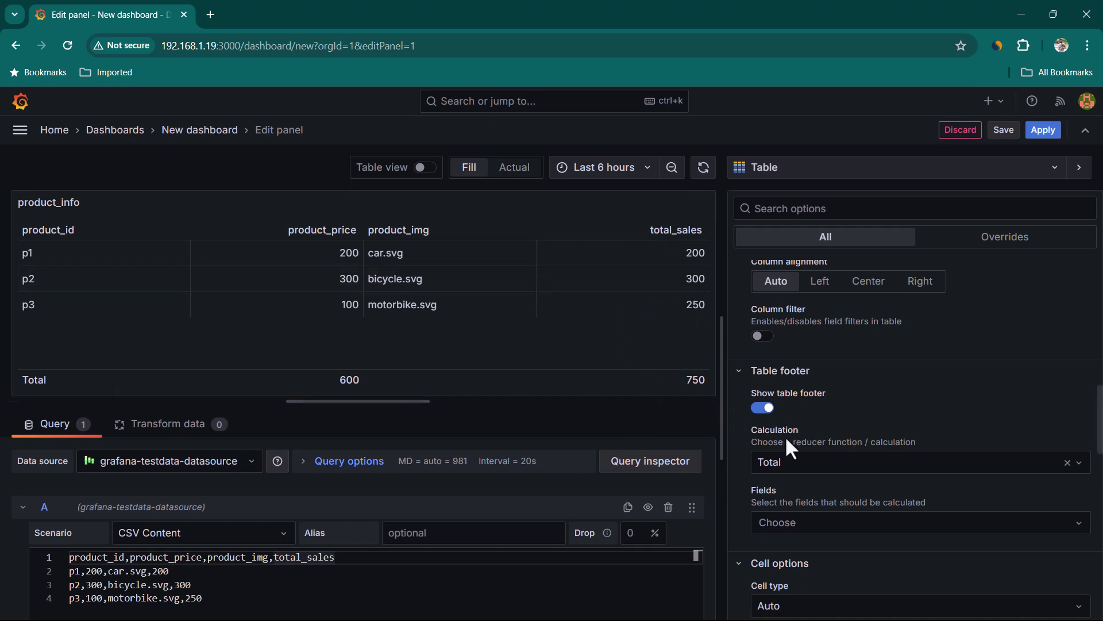
pyautogui.scroll(-1, 820, 425)
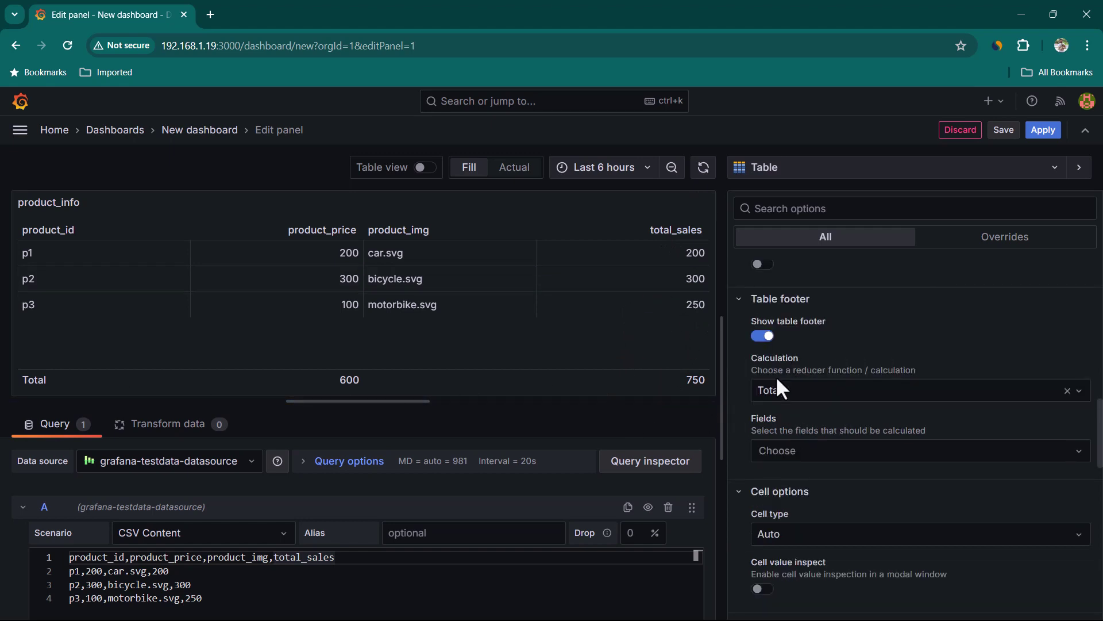
# Step: Change the table footer calculation to Mean
pyautogui.click(836, 400)
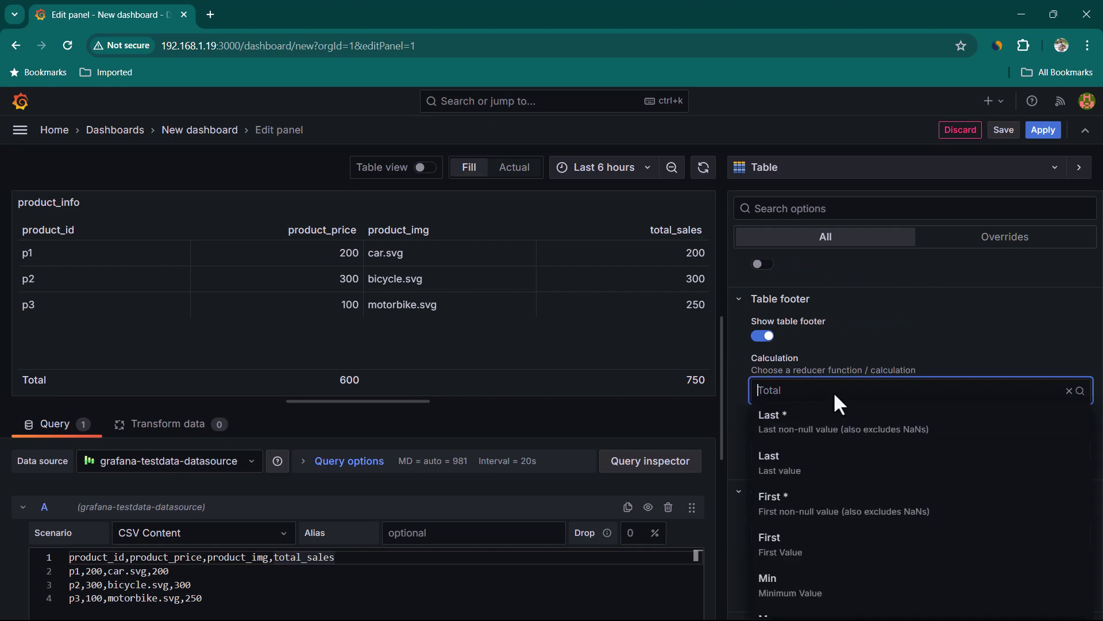
pyautogui.write('mea')
pyautogui.click(829, 422)
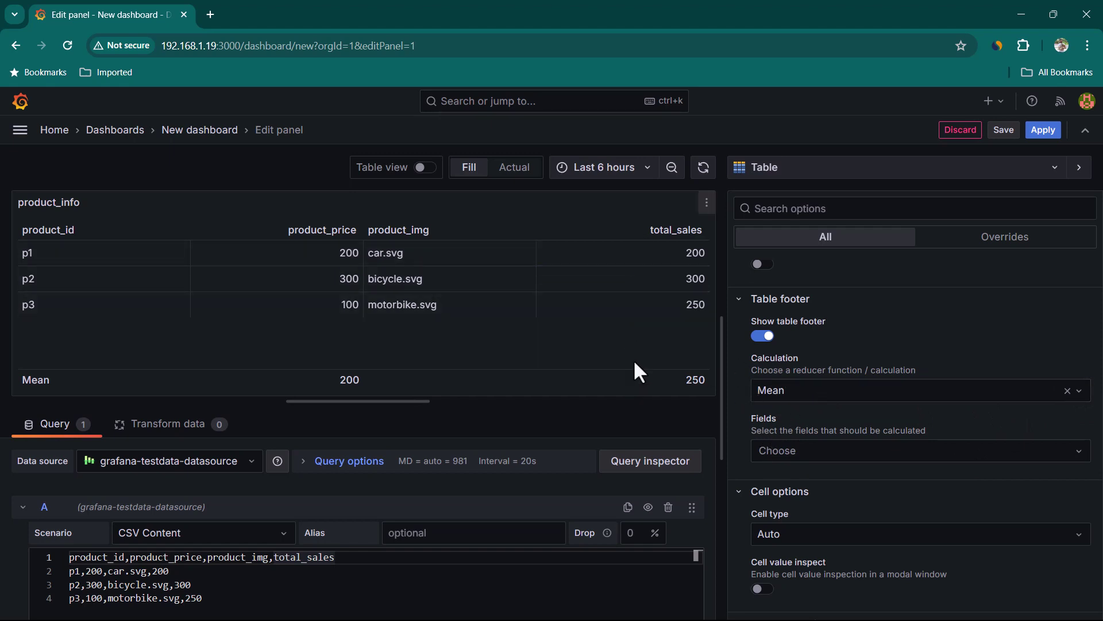
# Step: Try limiting the footer calculation to total_sales and product_price, and clear the field selection again
pyautogui.click(896, 454)
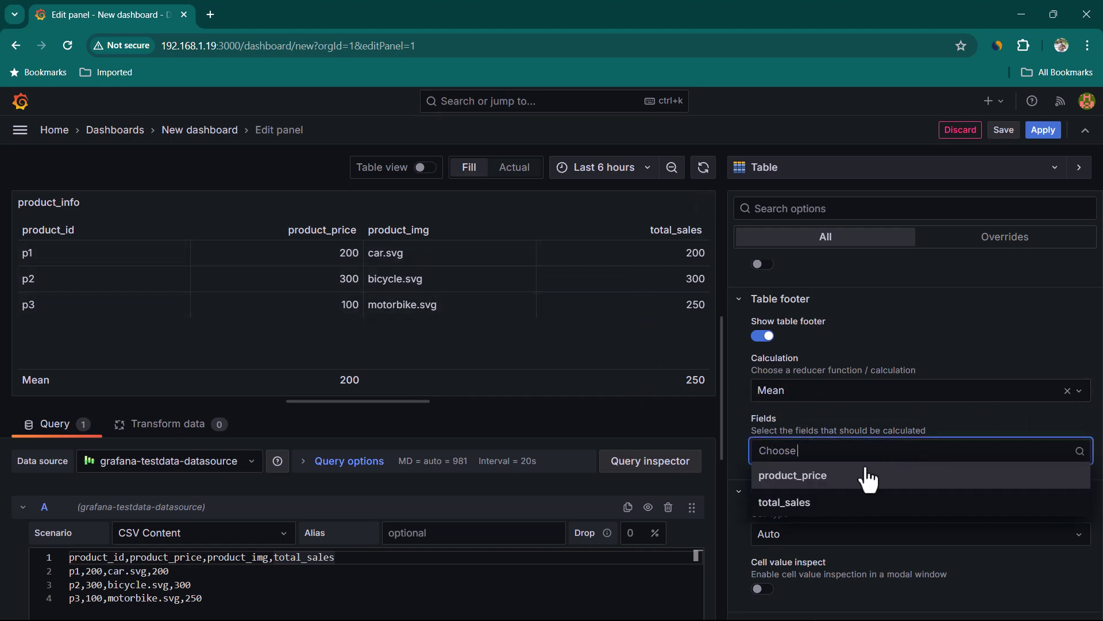
pyautogui.click(858, 508)
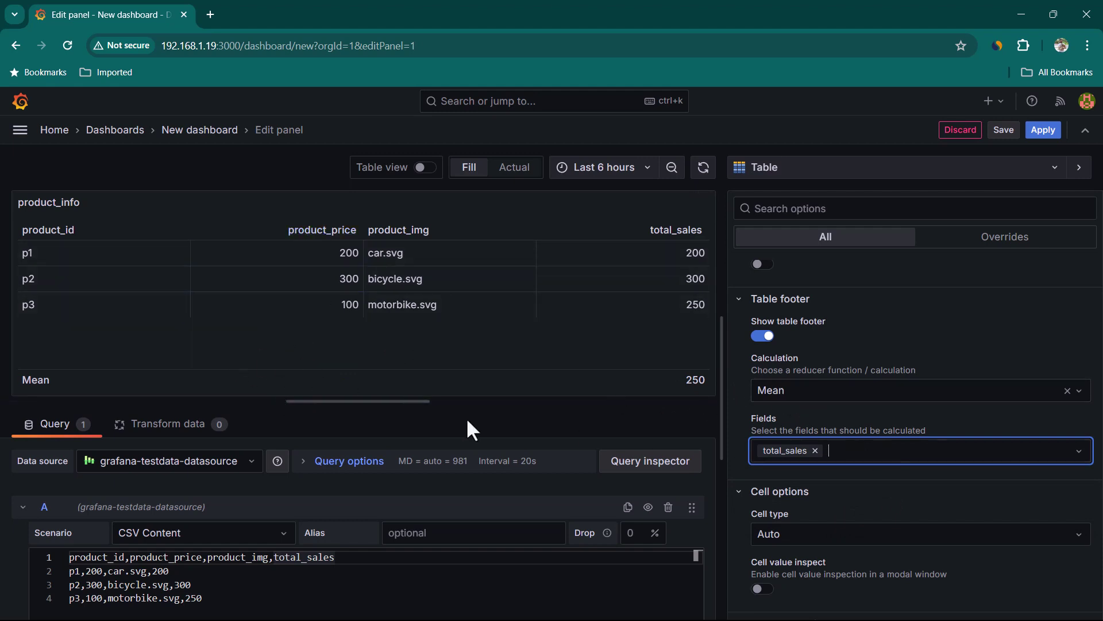
pyautogui.click(910, 454)
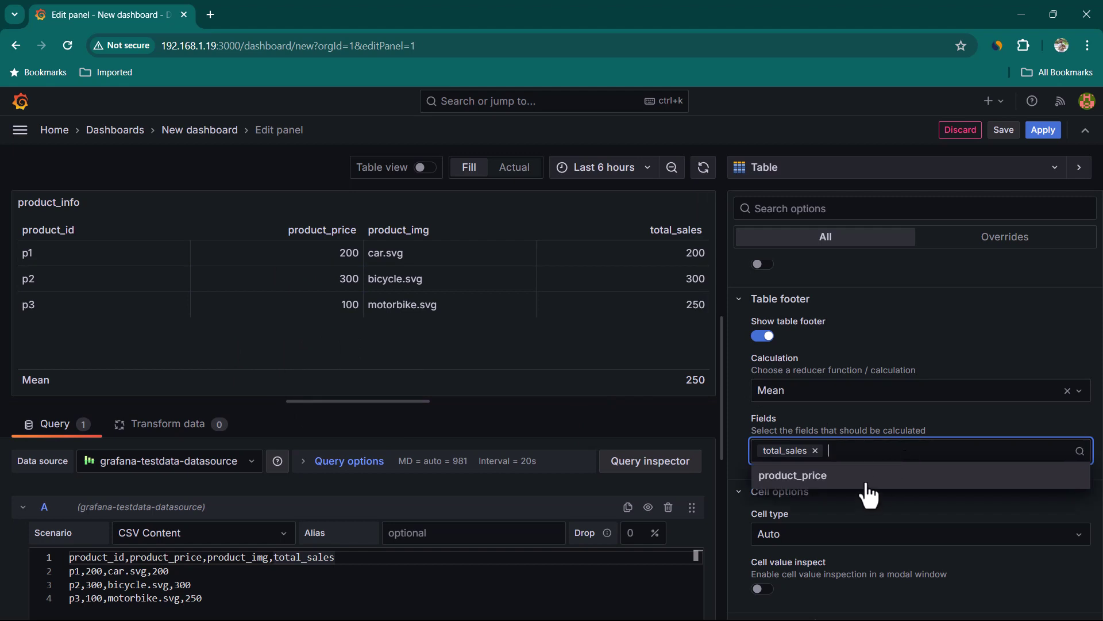
pyautogui.click(857, 482)
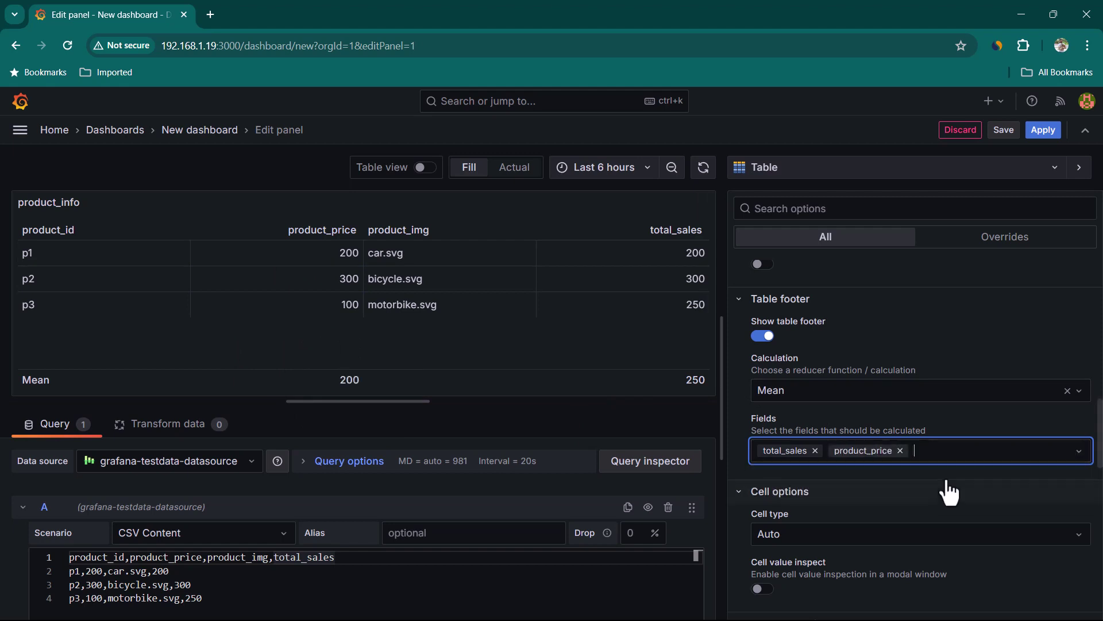
pyautogui.click(815, 452)
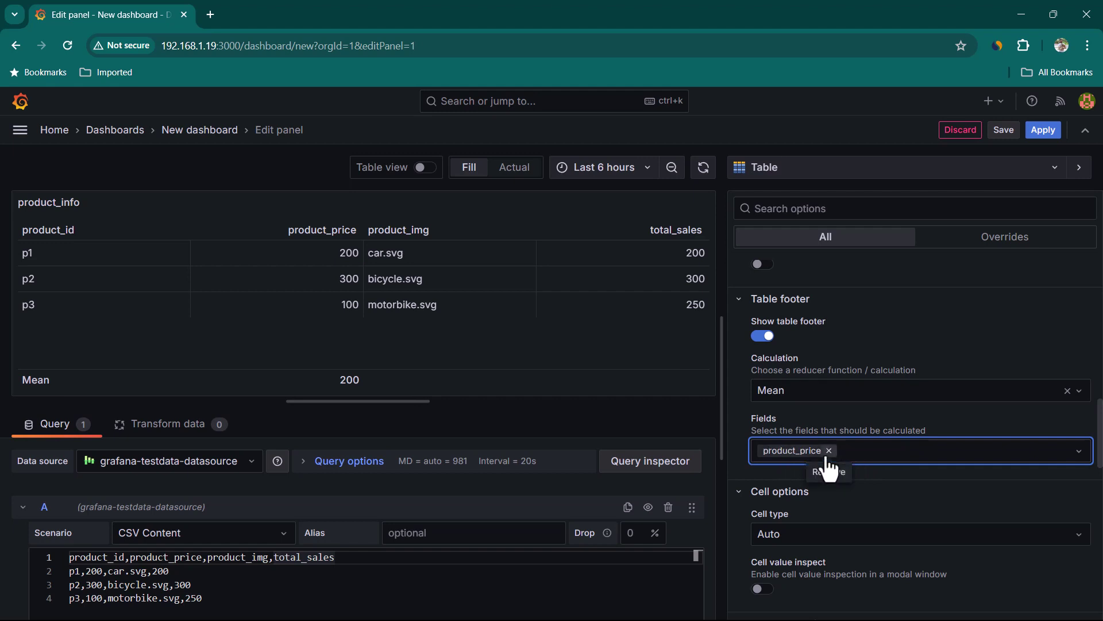
pyautogui.click(832, 451)
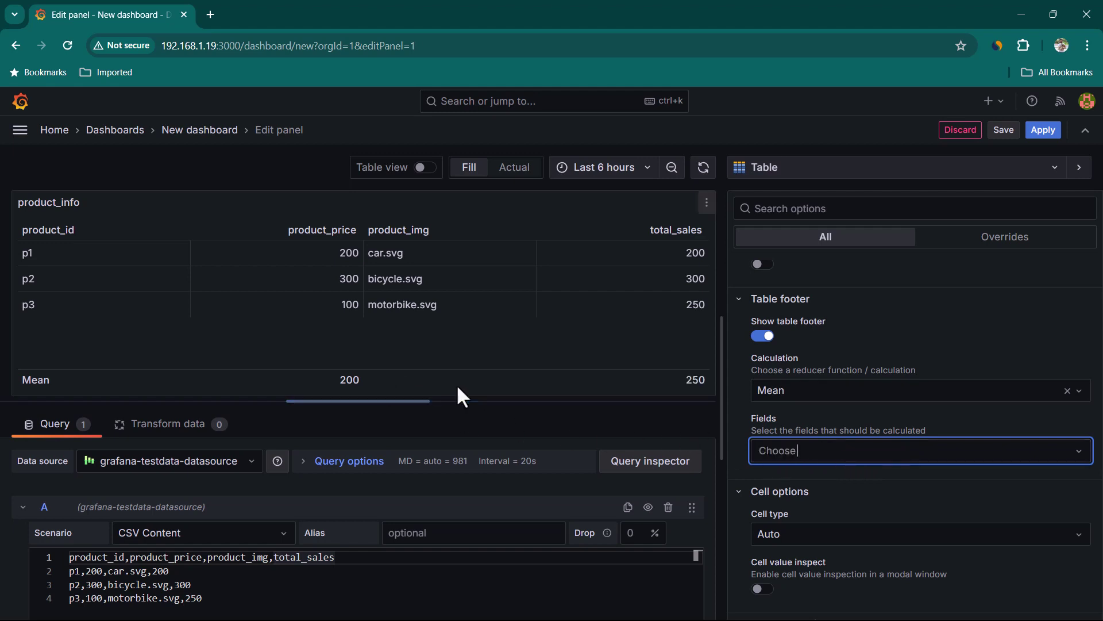
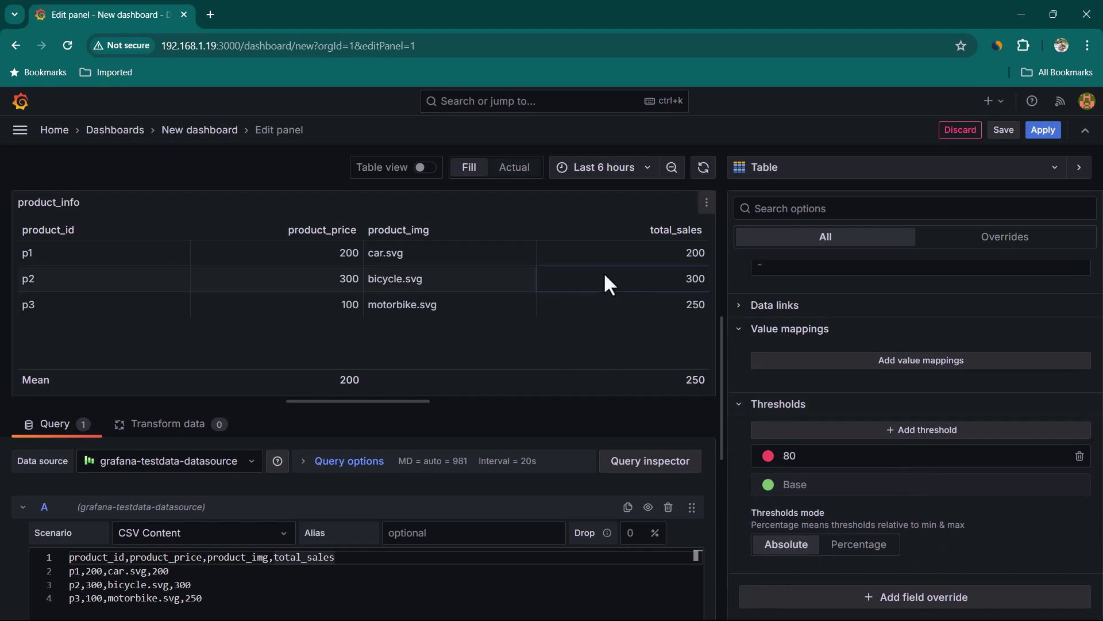
# Step: Add a field override by name for the total_sales field
pyautogui.scroll(5, 812, 481)
pyautogui.scroll(6, 816, 477)
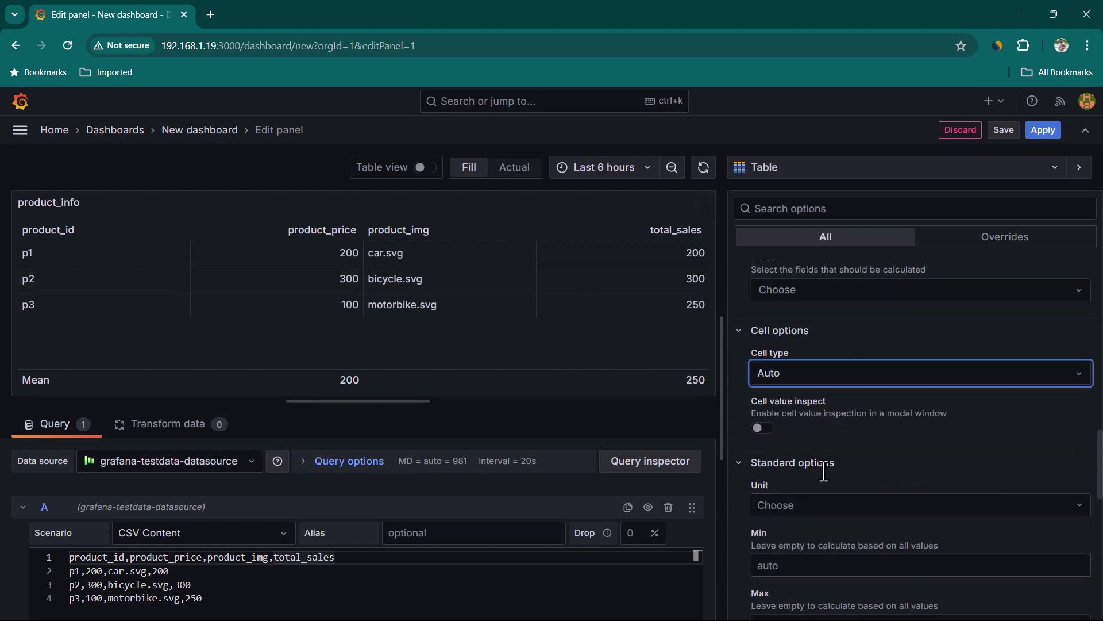
pyautogui.click(1028, 237)
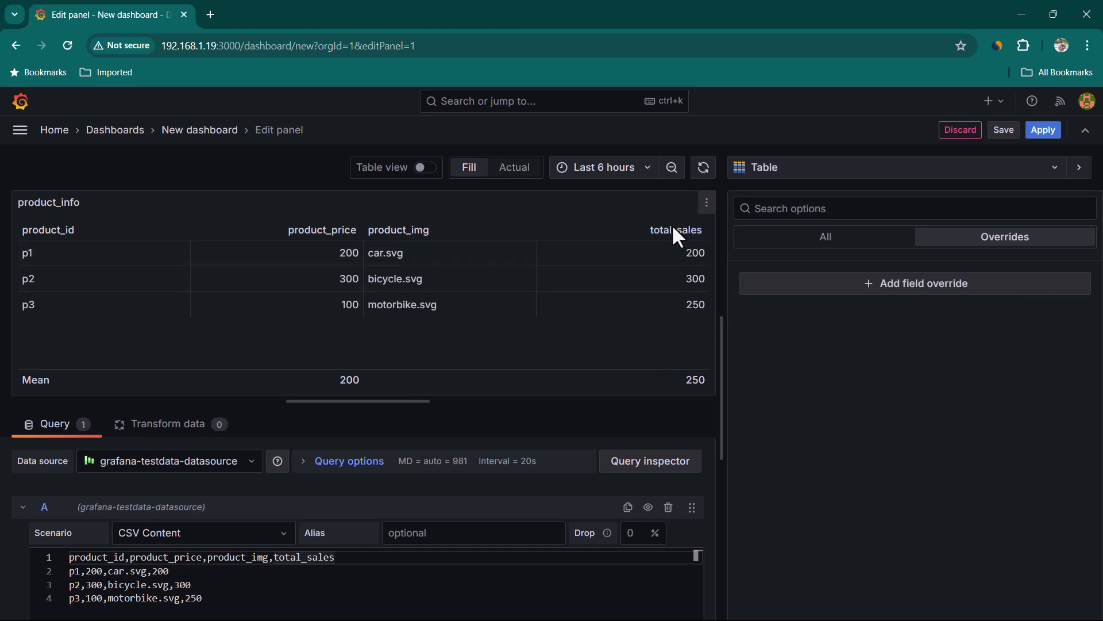
pyautogui.click(926, 296)
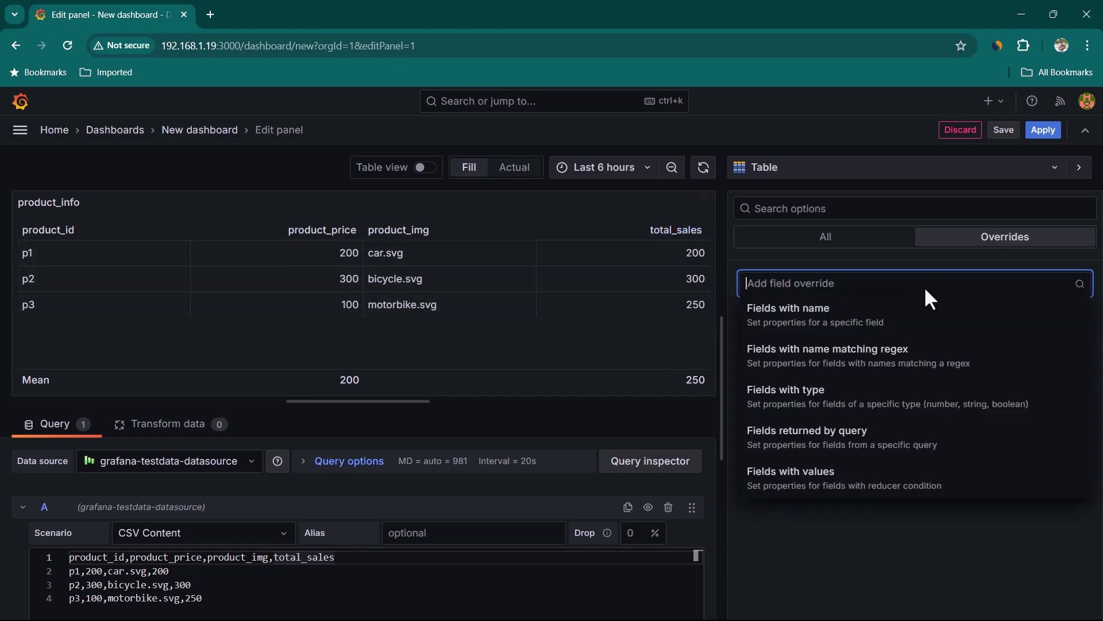
pyautogui.click(870, 329)
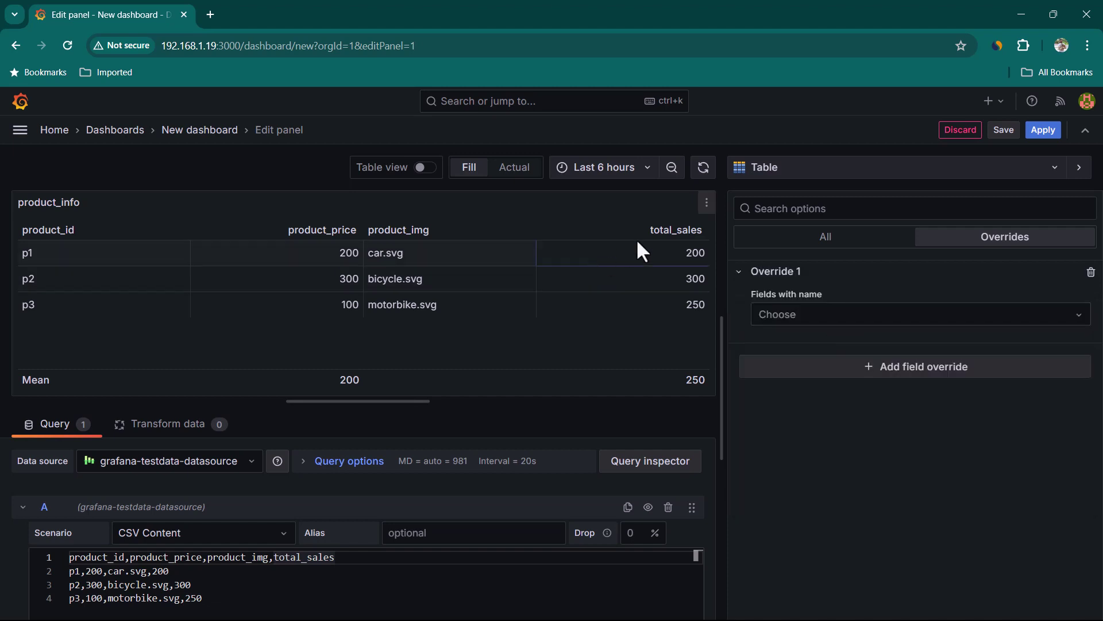
pyautogui.click(999, 327)
pyautogui.click(880, 422)
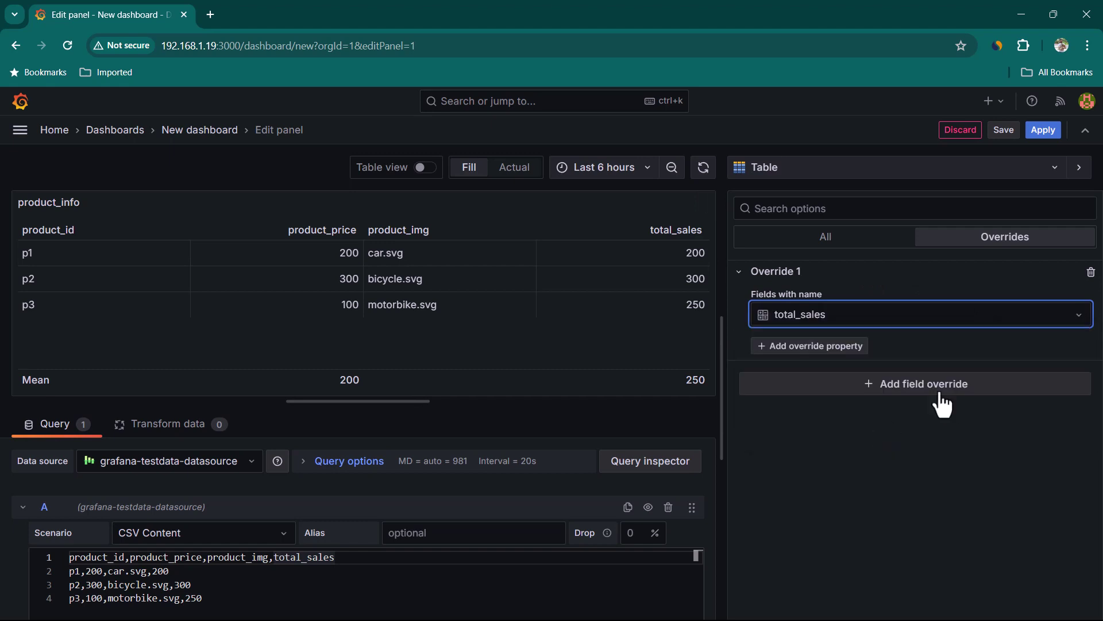
# Step: Add a cell type property to the total_sales override and set it to Colored background
pyautogui.click(841, 347)
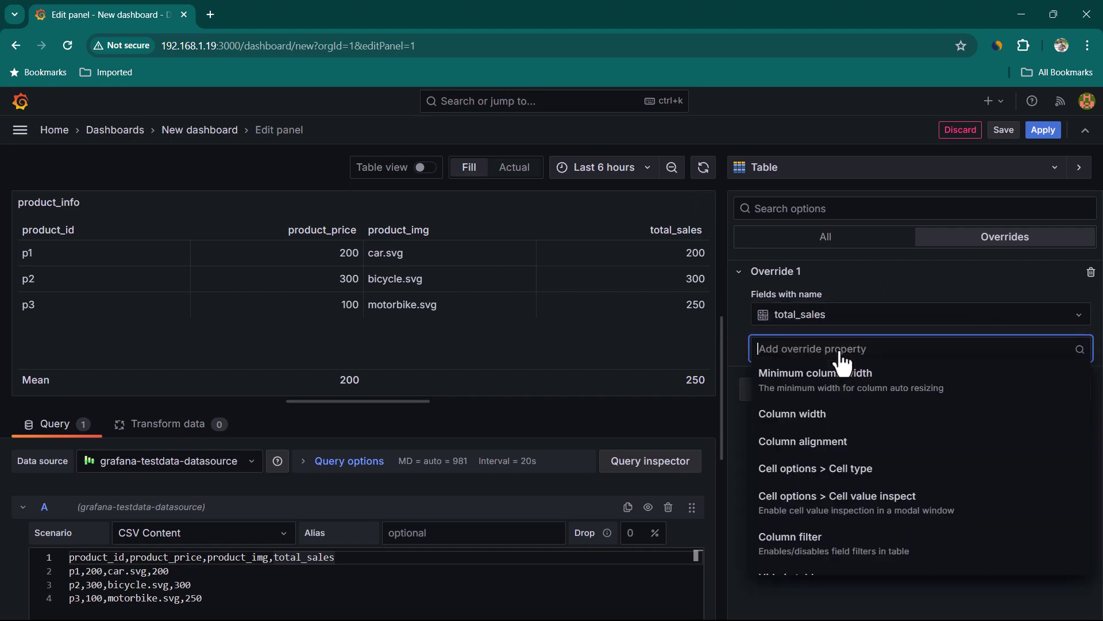
pyautogui.click(895, 475)
pyautogui.click(965, 370)
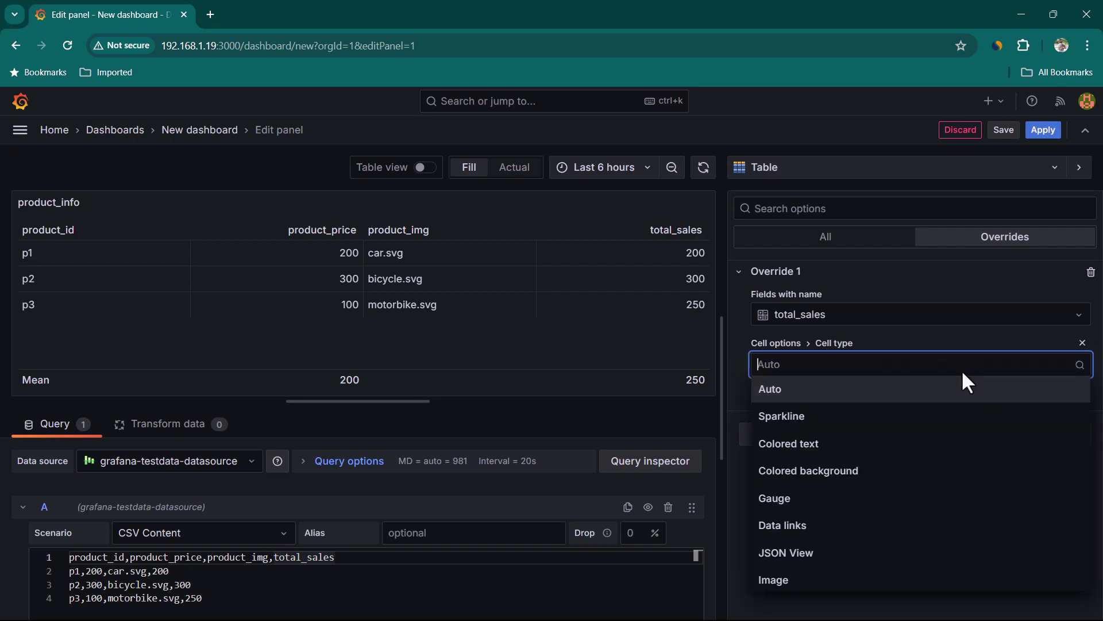
pyautogui.click(905, 484)
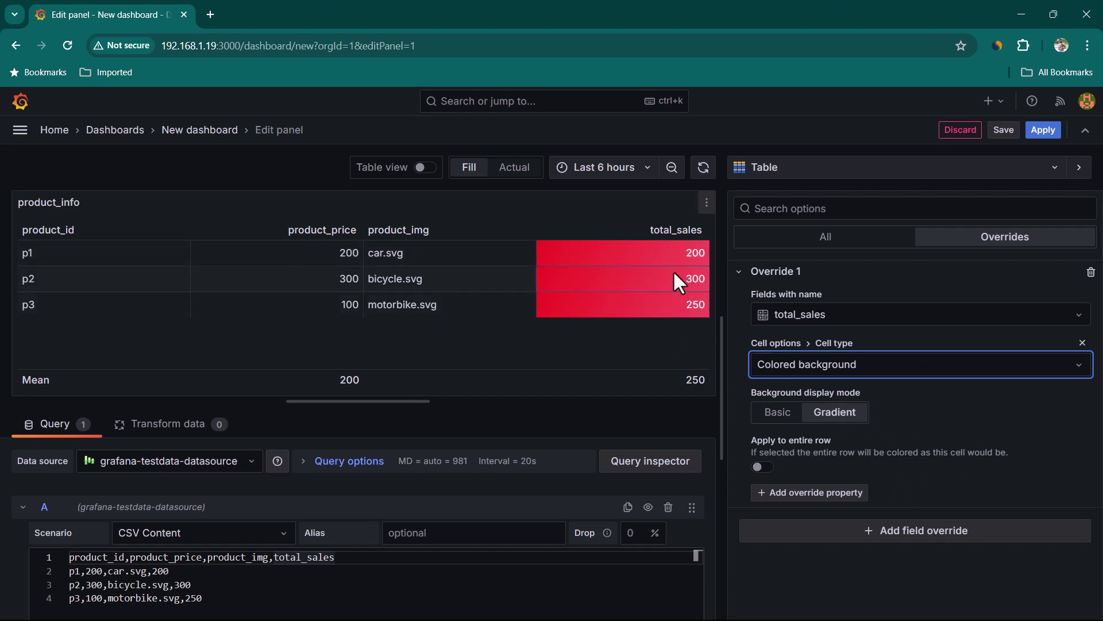
# Step: Change the Base threshold color to the darkest red
pyautogui.click(863, 240)
pyautogui.scroll(-15, 1025, 442)
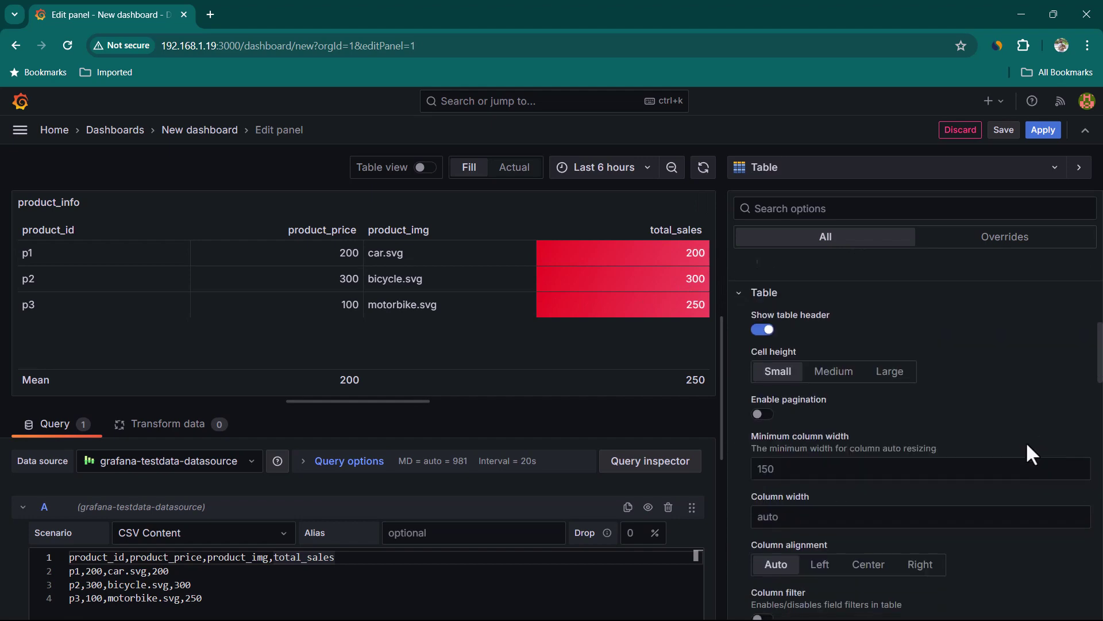
pyautogui.scroll(-3, 898, 490)
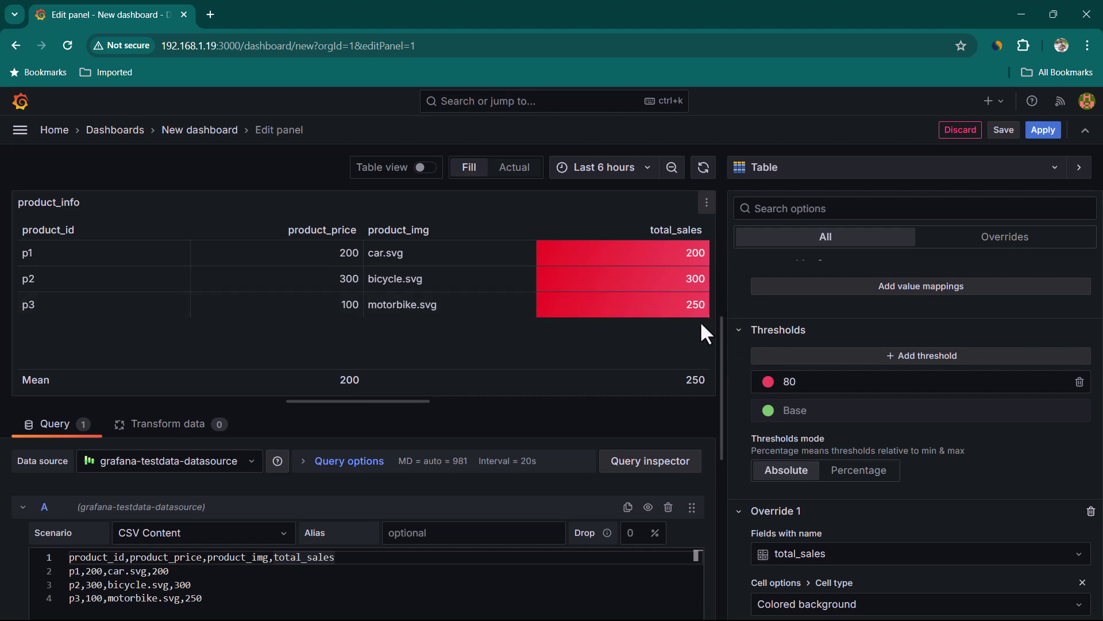
pyautogui.click(768, 410)
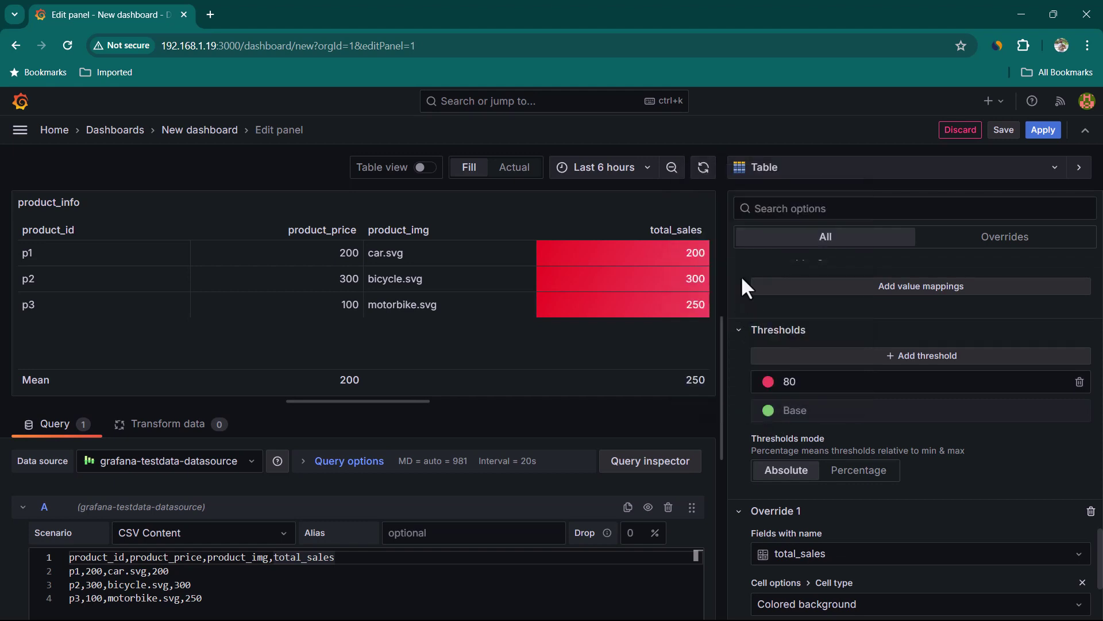
pyautogui.click(769, 409)
pyautogui.click(747, 291)
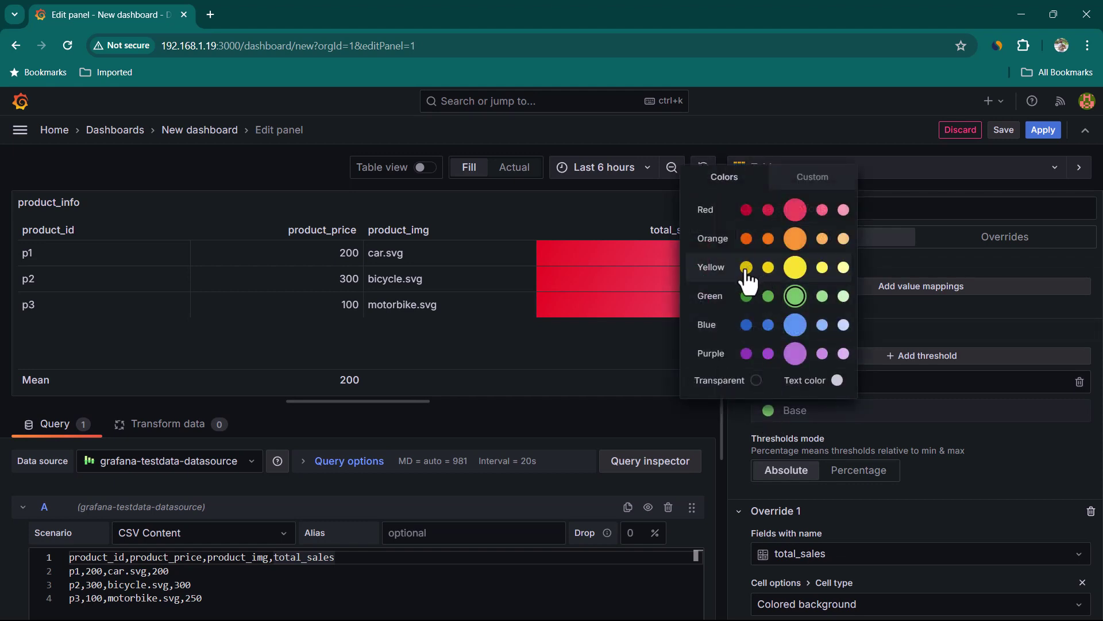
# Step: Set the threshold above Base to 250 and color it the darkest green
pyautogui.click(776, 382)
pyautogui.write('25')
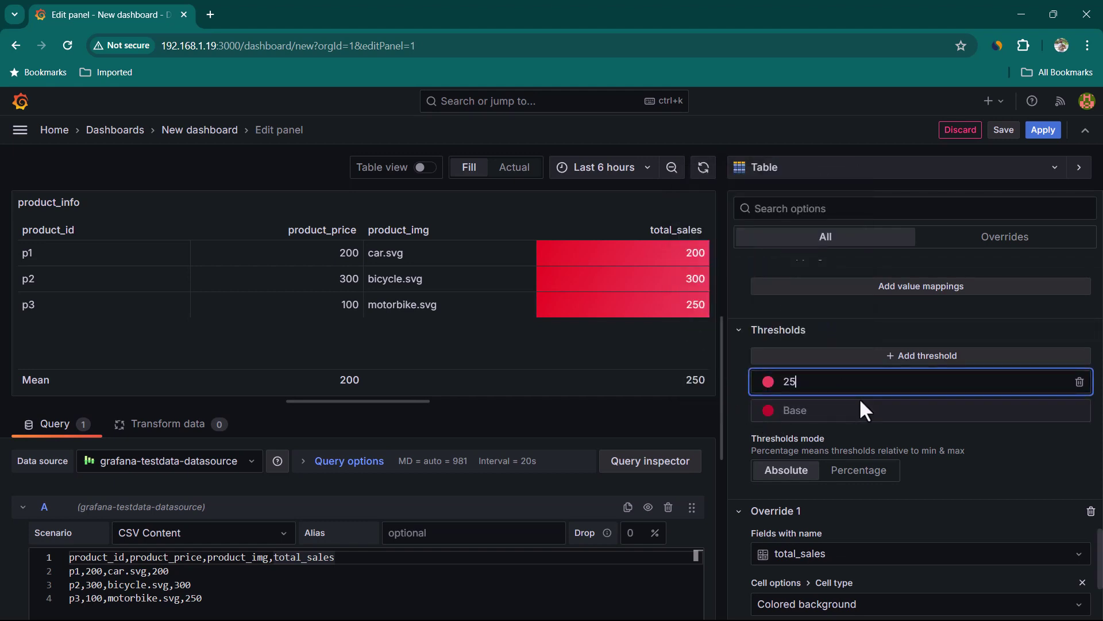
pyautogui.write('0')
pyautogui.click(768, 381)
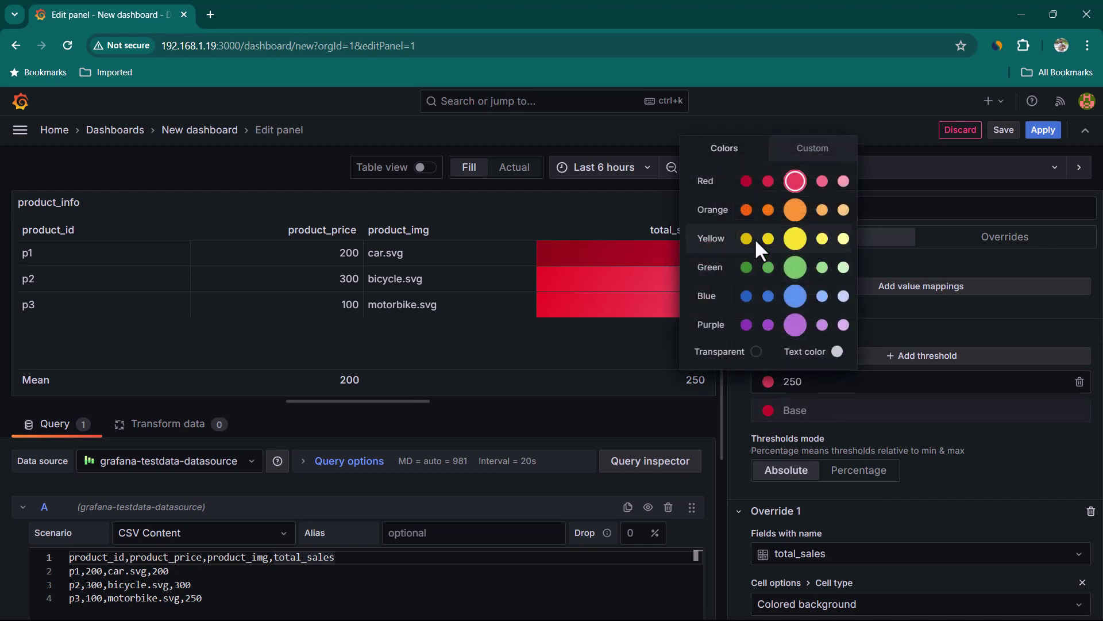
pyautogui.click(747, 268)
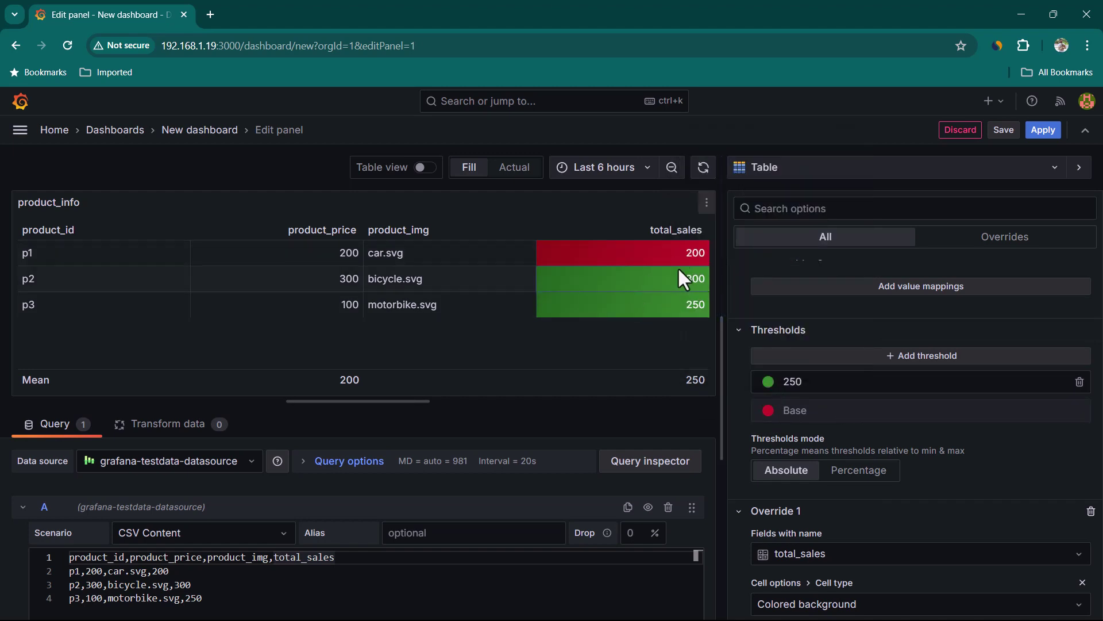
# Step: Apply the panel changes to the dashboard, and reopen the product_info panel's total_sales override for editing
pyautogui.click(1043, 131)
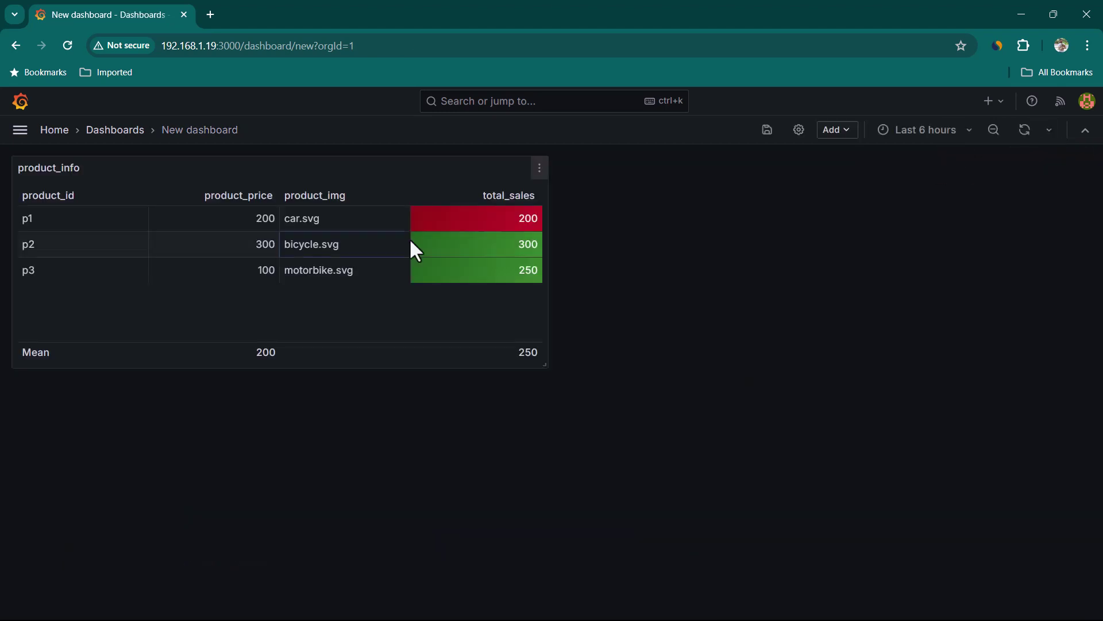
pyautogui.click(540, 168)
pyautogui.click(460, 230)
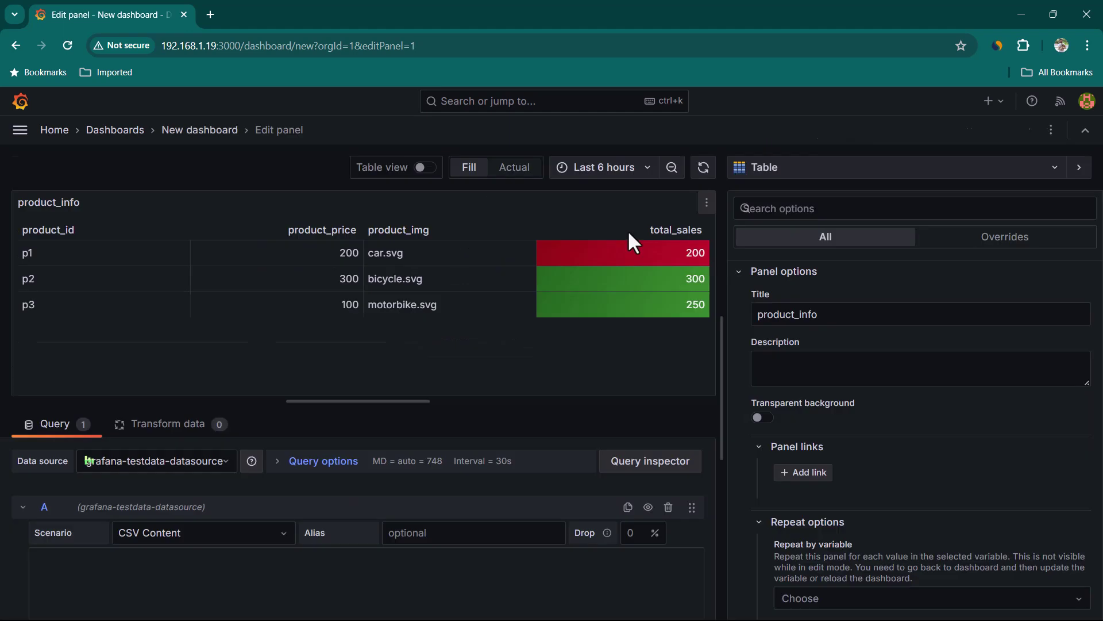
pyautogui.click(1012, 239)
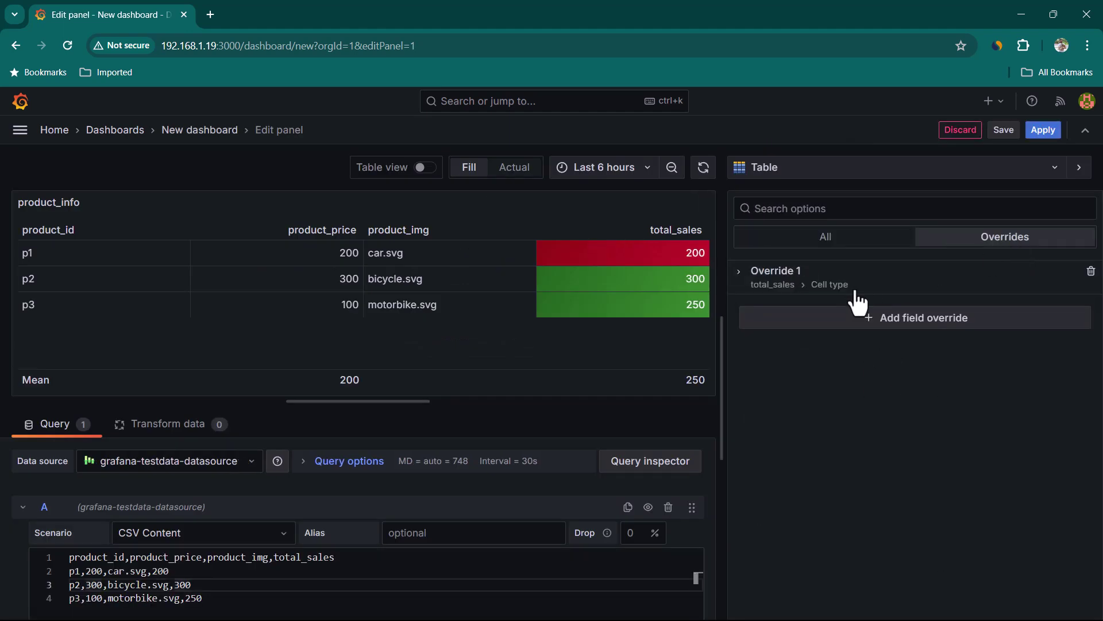
pyautogui.click(739, 275)
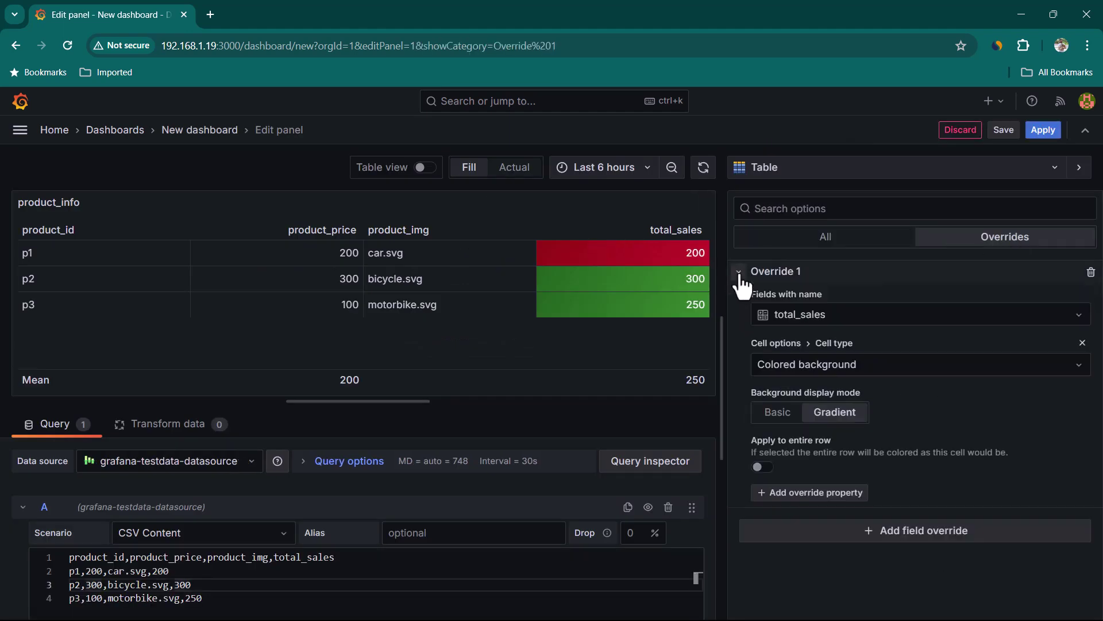
# Step: Try the Colored text, Gauge and Image cell types on total_sales, and return to Colored background
pyautogui.click(994, 368)
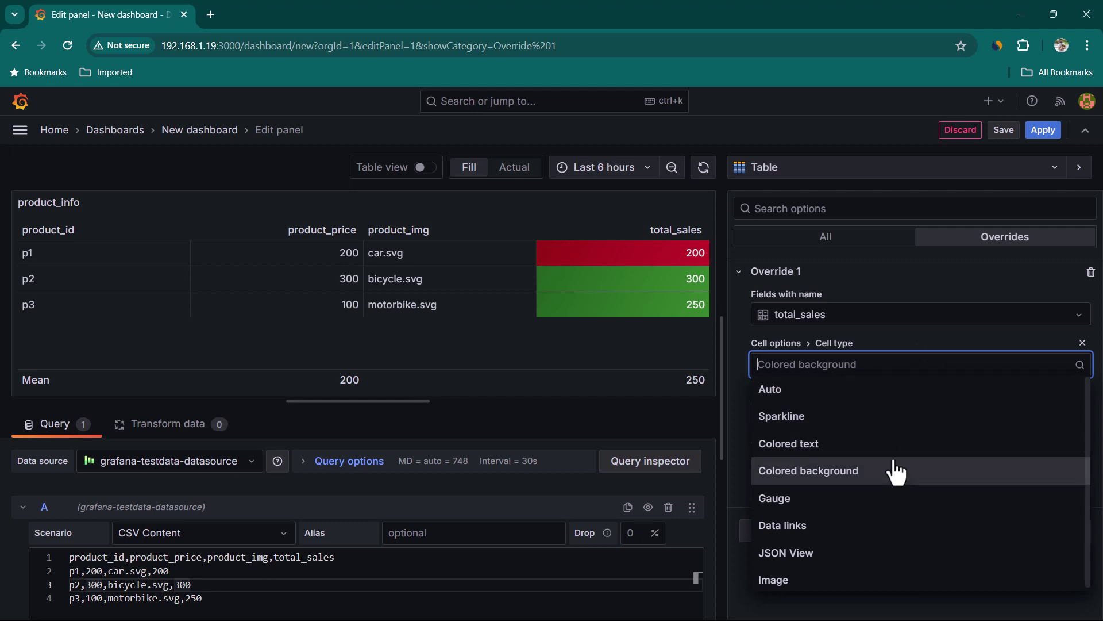
pyautogui.click(878, 448)
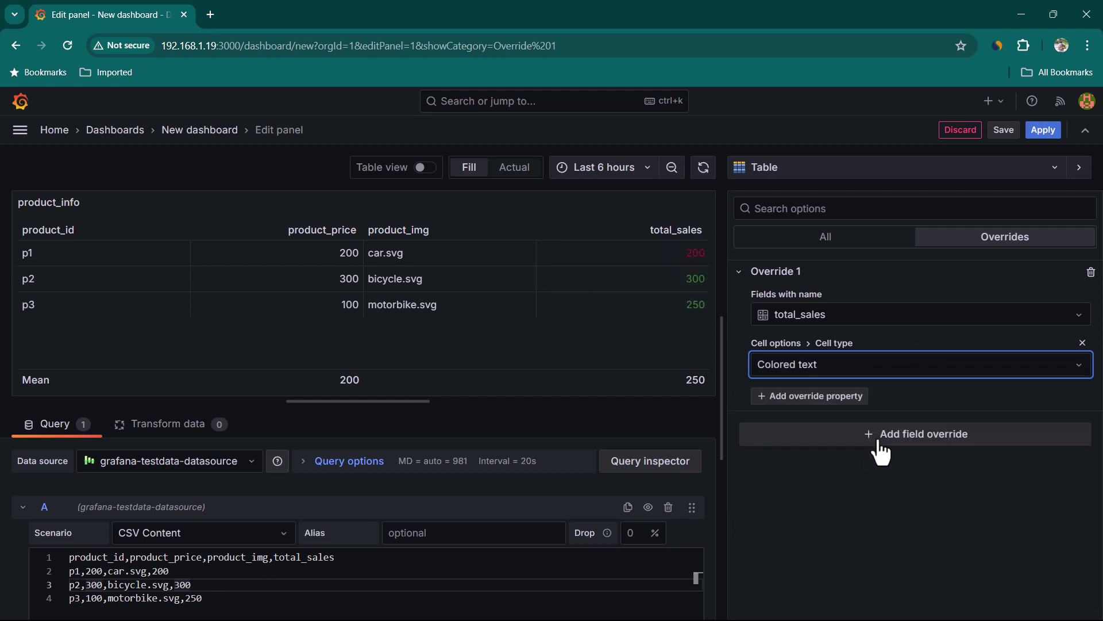
pyautogui.click(943, 368)
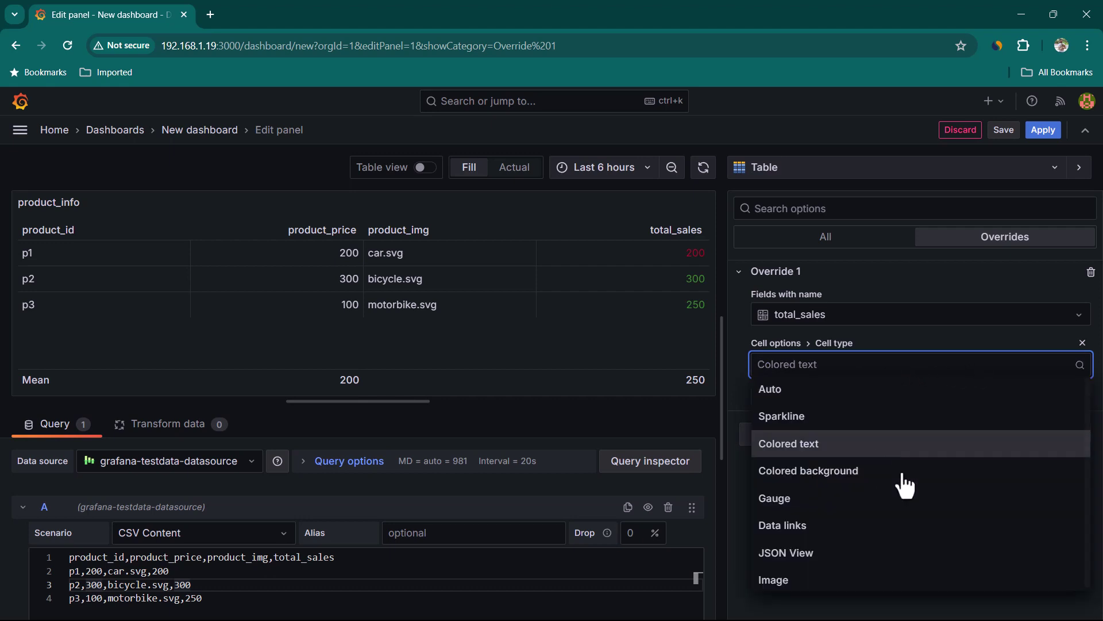
pyautogui.click(894, 504)
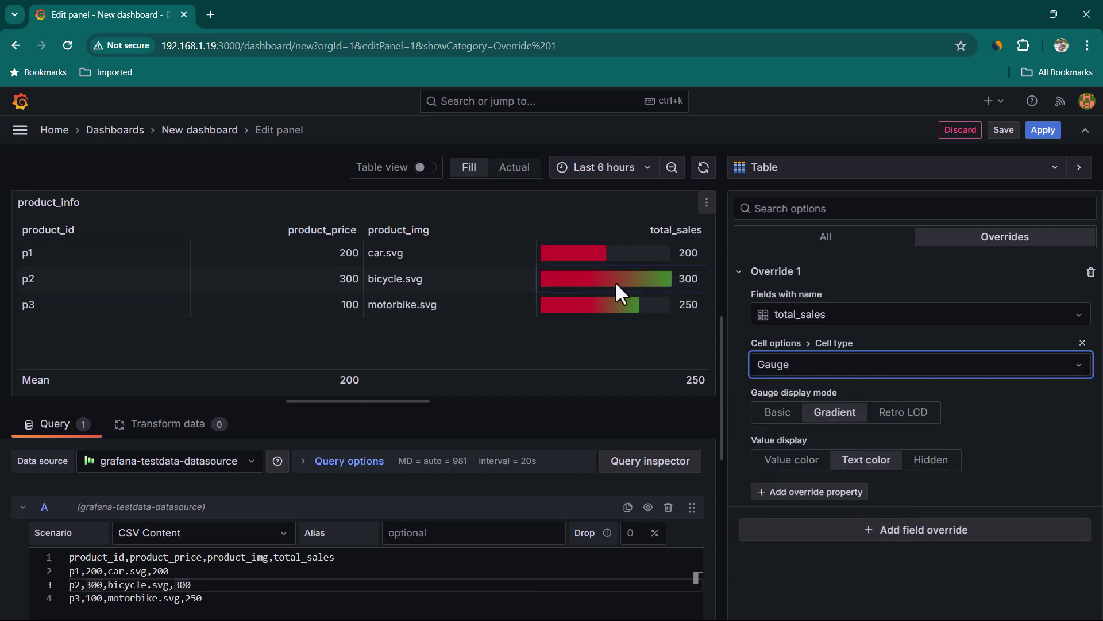
pyautogui.click(908, 365)
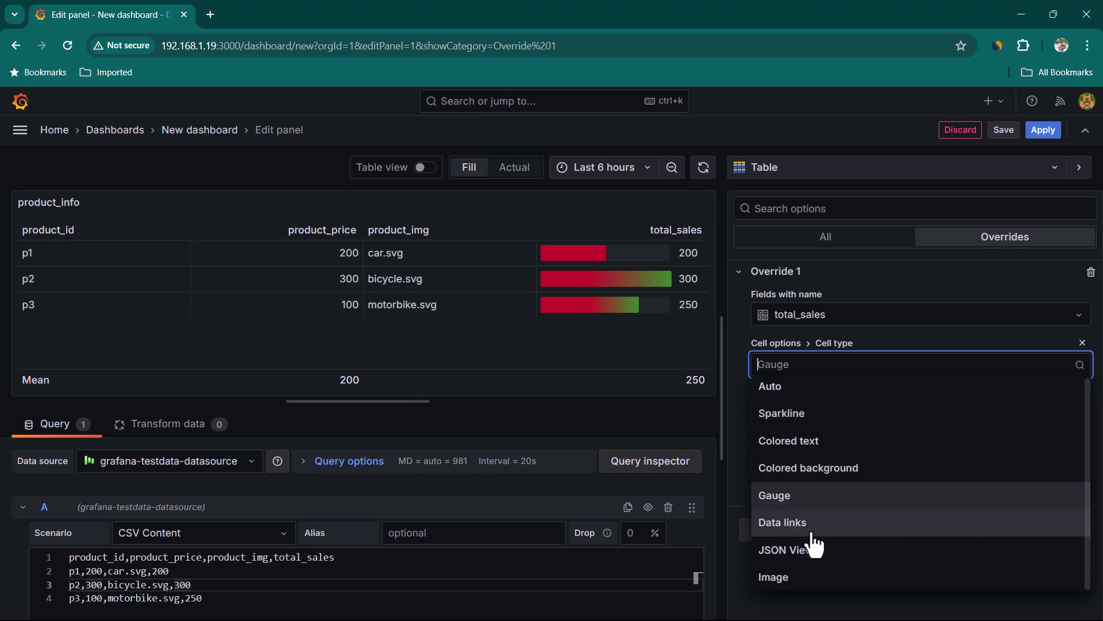
pyautogui.click(828, 586)
pyautogui.click(890, 377)
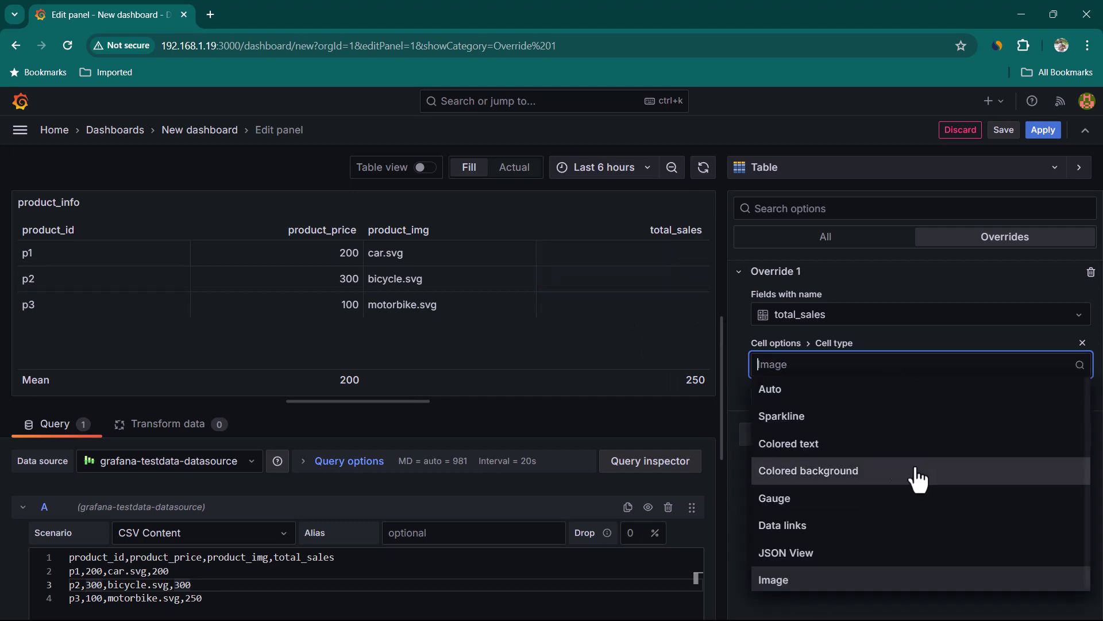
pyautogui.click(880, 470)
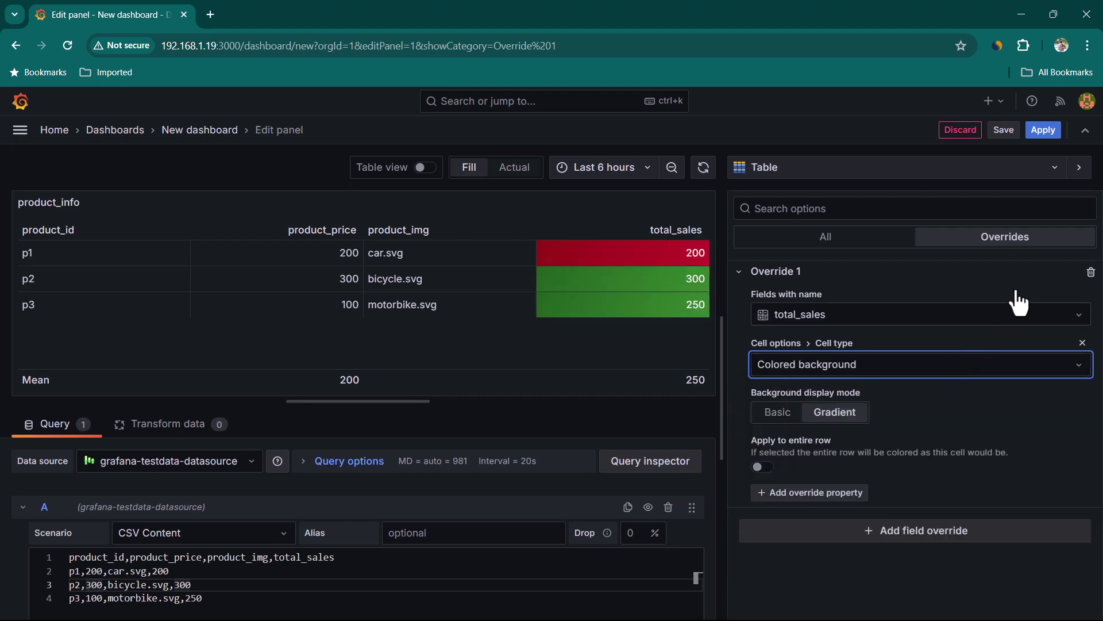
# Step: Apply the panel changes to the dashboard, and copy the GitHub page URL of Font-Awesome's svgs/solid/car.svg
pyautogui.click(1043, 131)
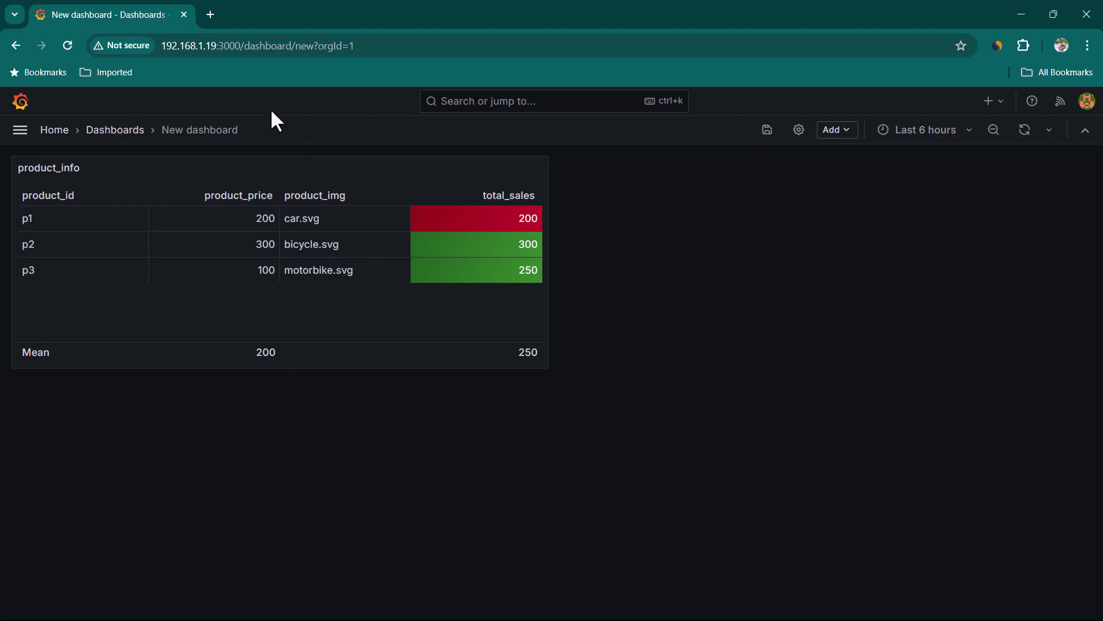
pyautogui.click(308, 265)
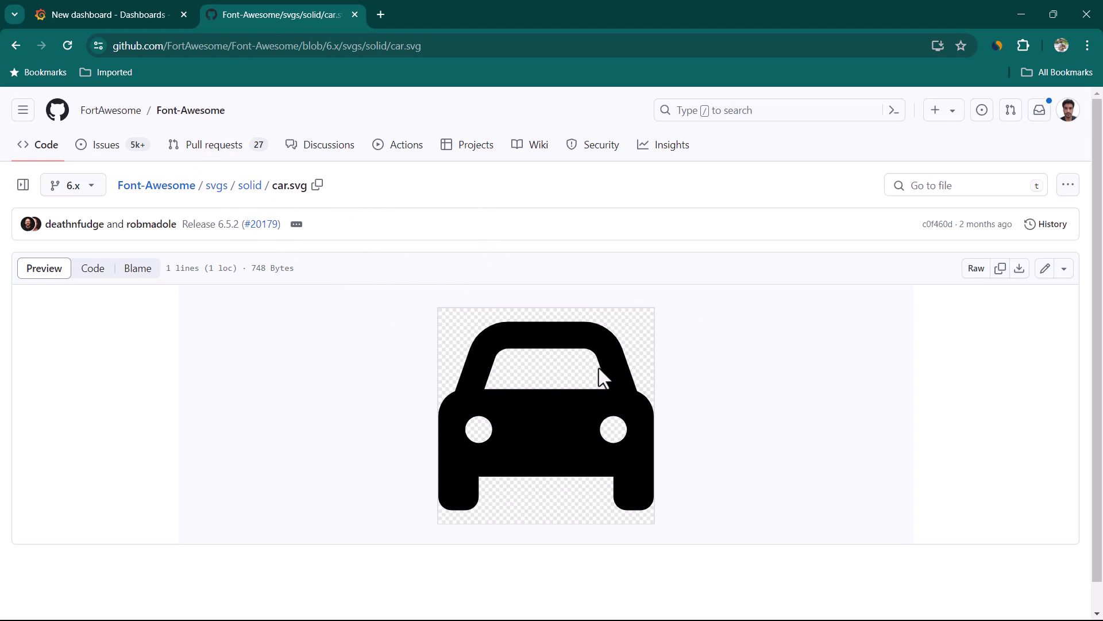
pyautogui.click(481, 45)
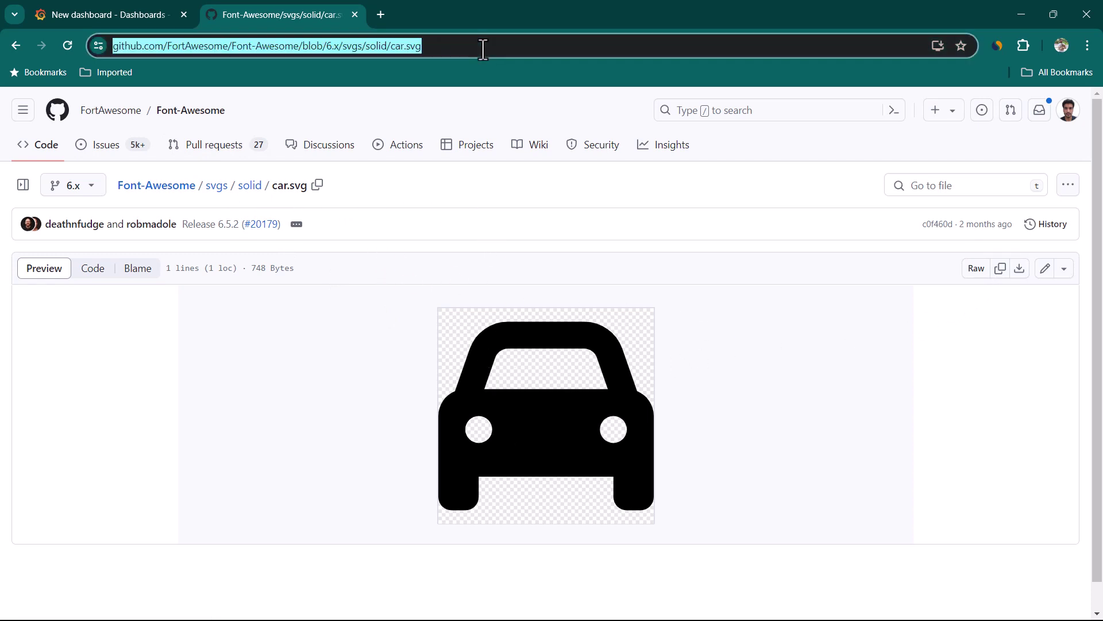
pyautogui.rightClick(404, 48)
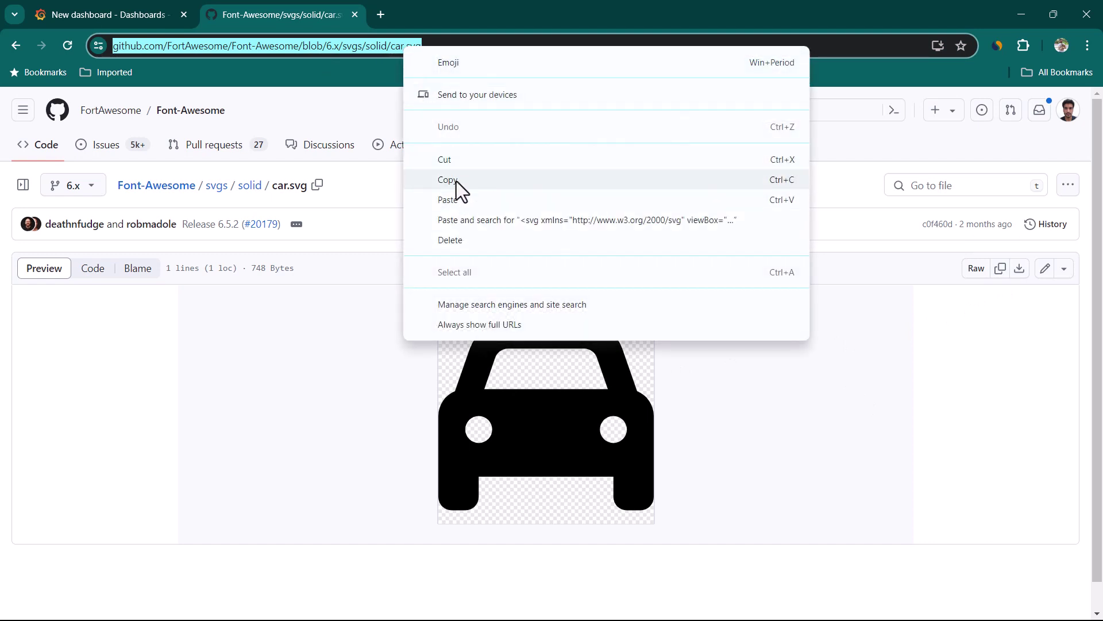
pyautogui.click(457, 180)
# Step: Reopen the product_info panel in Grafana for editing, and replace car.svg in the CSV's p1 row with the copied URL
pyautogui.click(149, 11)
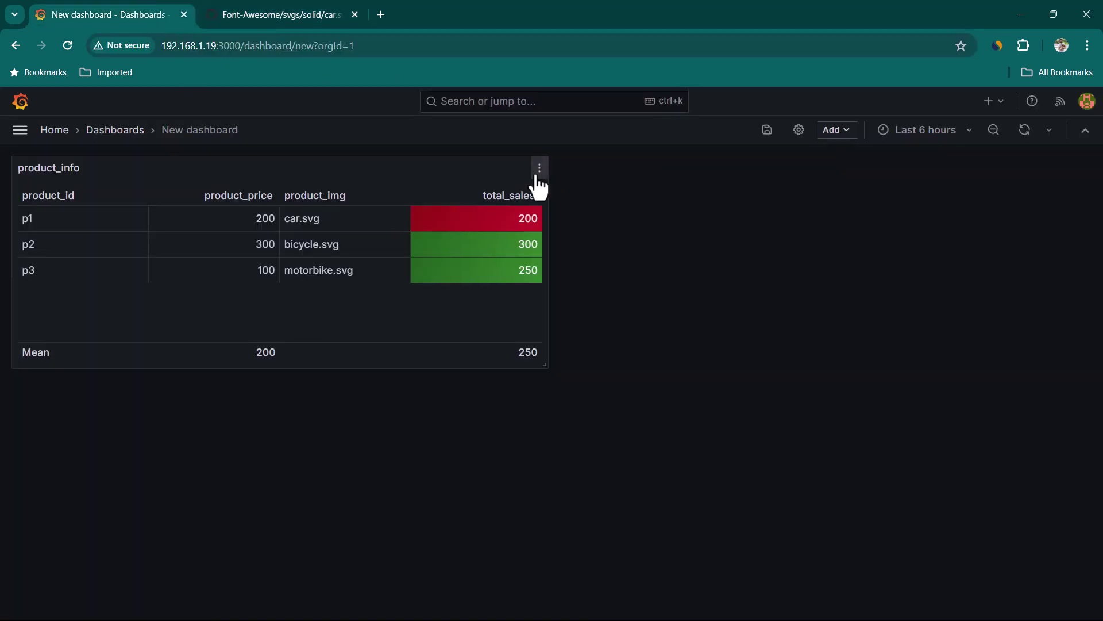
pyautogui.click(539, 170)
pyautogui.click(444, 223)
pyautogui.scroll(-1, 340, 574)
pyautogui.scroll(1, 340, 574)
pyautogui.moveTo(107, 572); pyautogui.dragTo(135, 575)
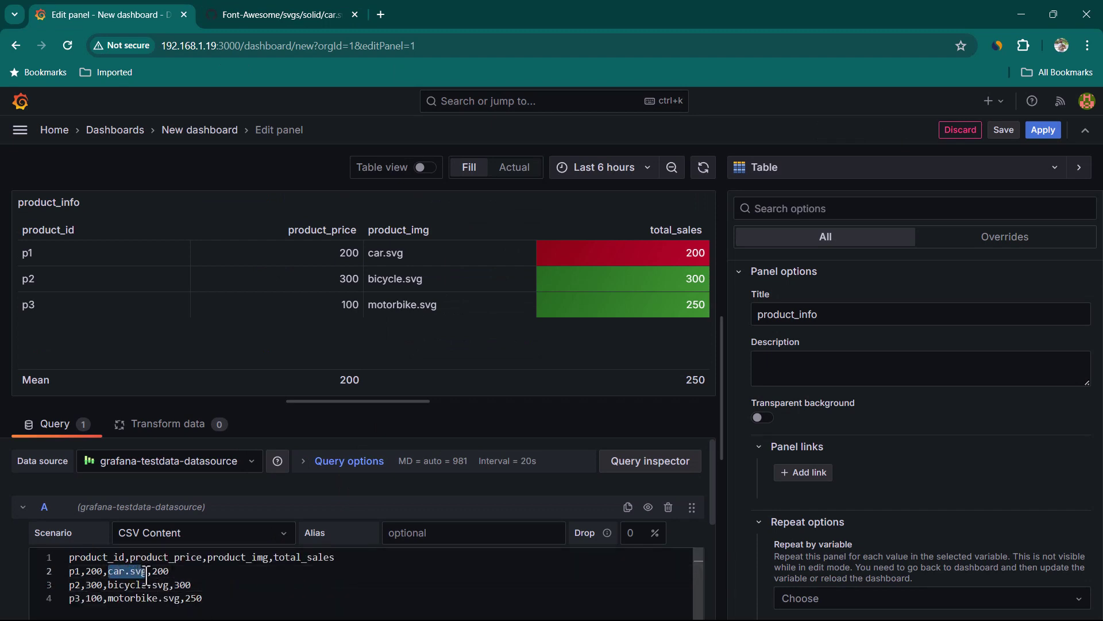
pyautogui.hotkey('ctrl', 'v')
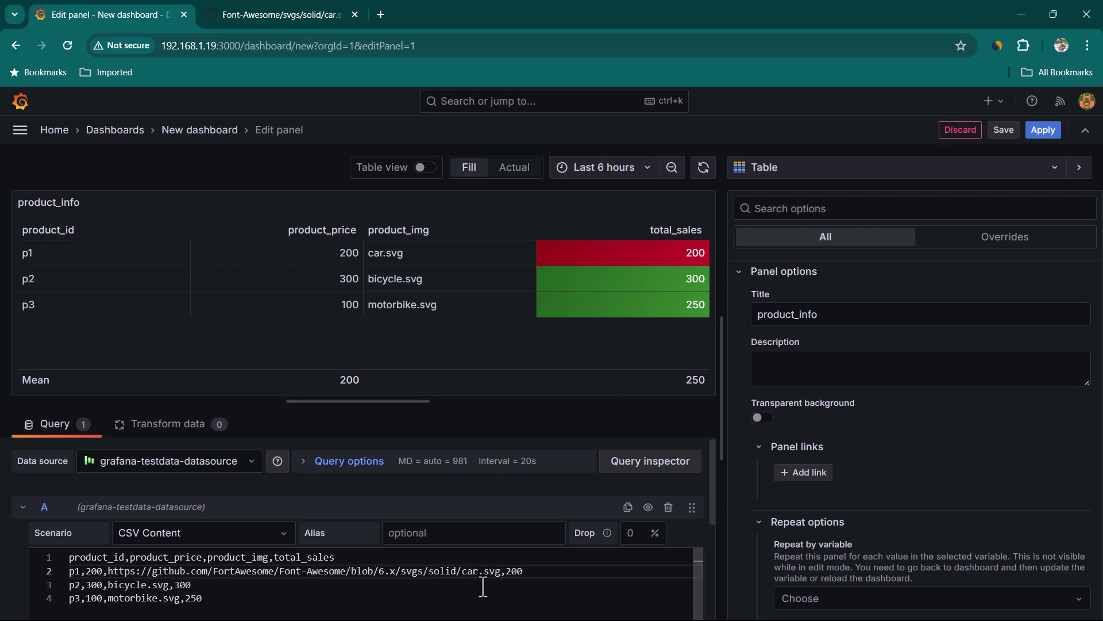
pyautogui.click(447, 587)
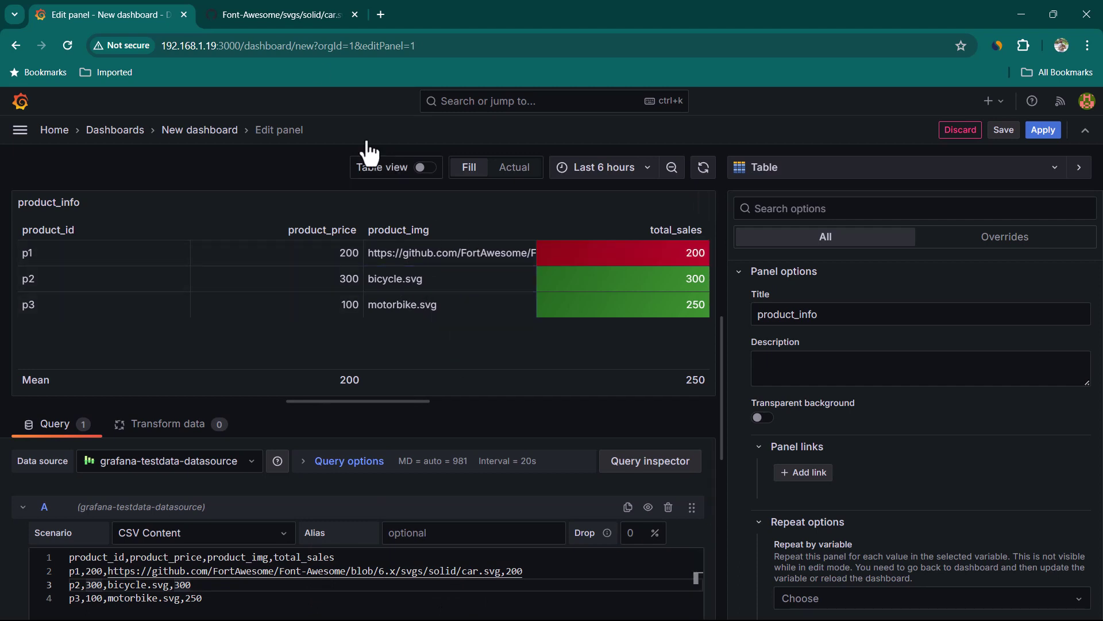
# Step: Find svgs/solid/motorcycle.svg in the Font-Awesome GitHub repository by searching for "motor", and copy its page URL
pyautogui.click(288, 15)
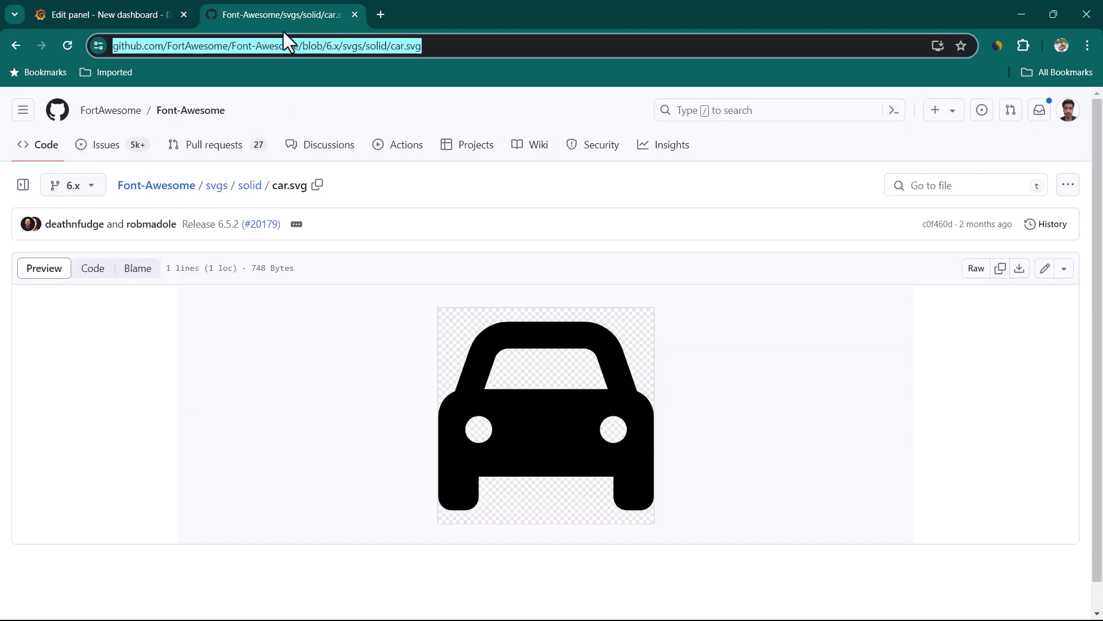
pyautogui.click(943, 187)
pyautogui.write('mot')
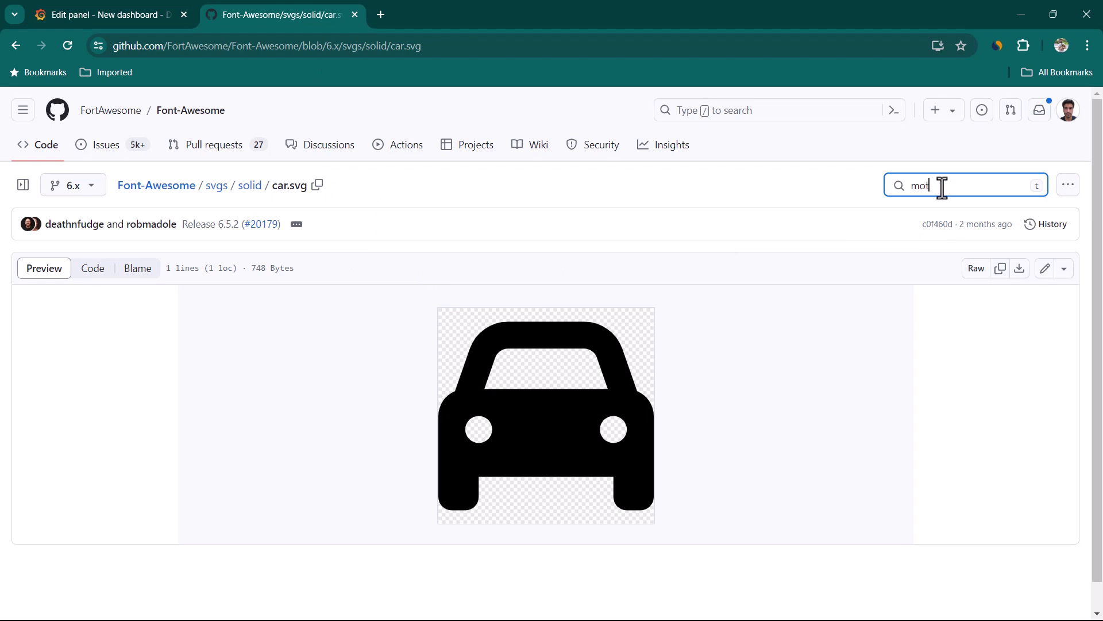
pyautogui.write('or')
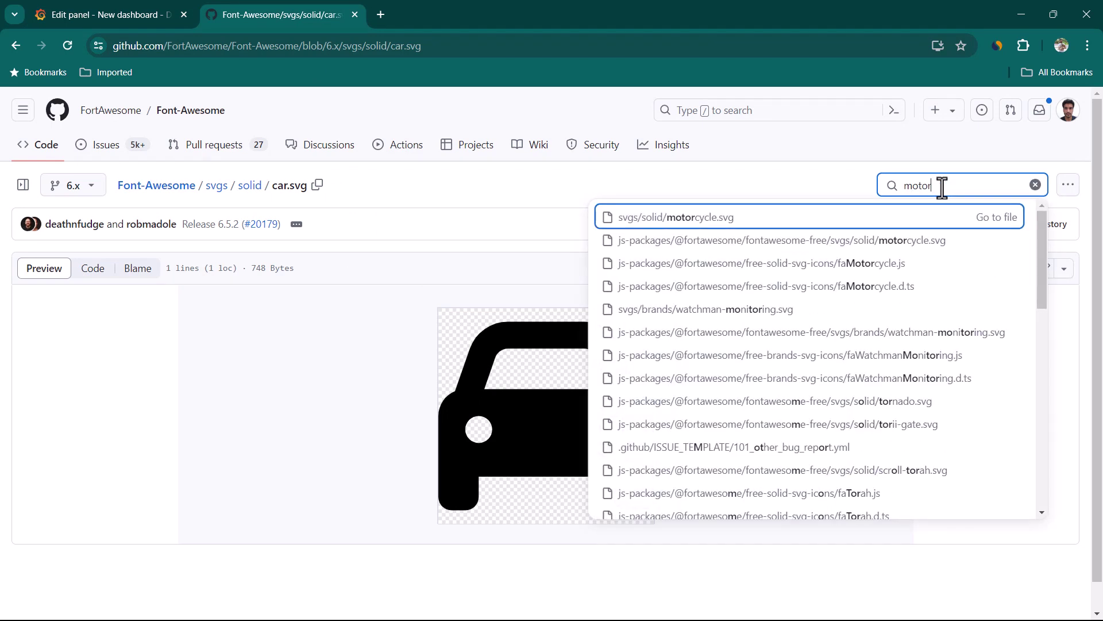
pyautogui.click(712, 220)
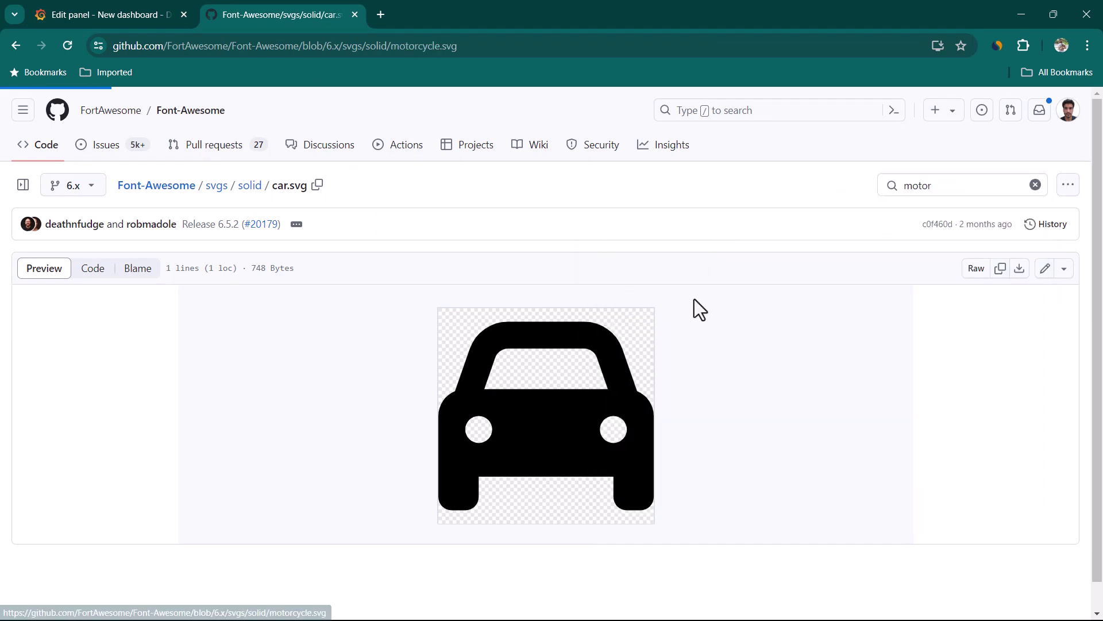
pyautogui.hotkey('ctrl', 'l')
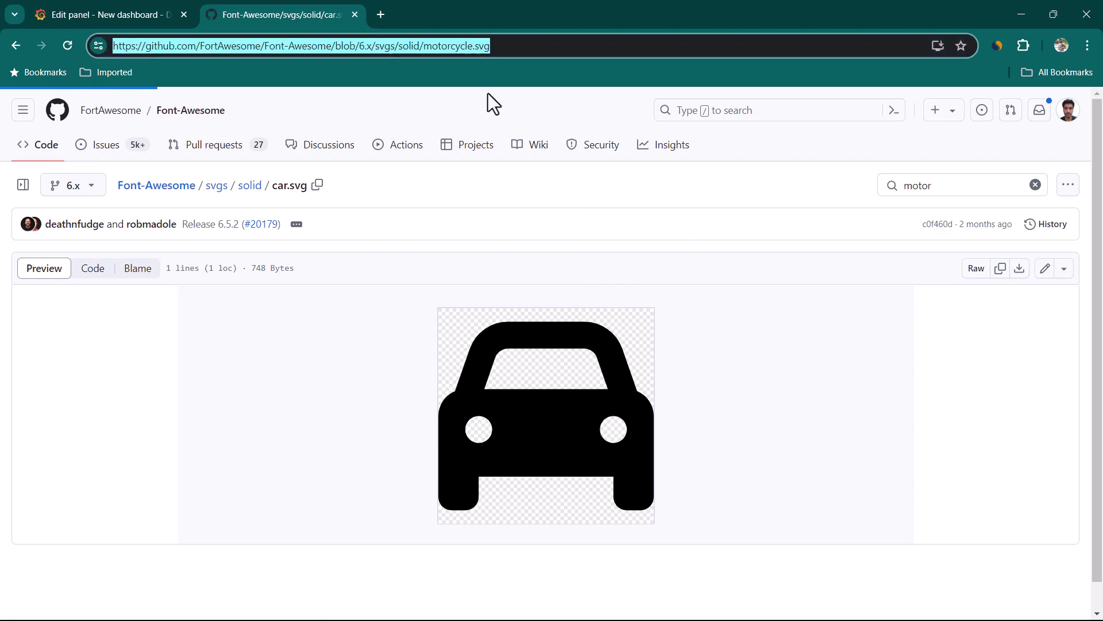
# Step: Replace motorbike.svg in the p3 row of the Grafana CSV content with the copied motorcycle.svg URL
pyautogui.click(136, 19)
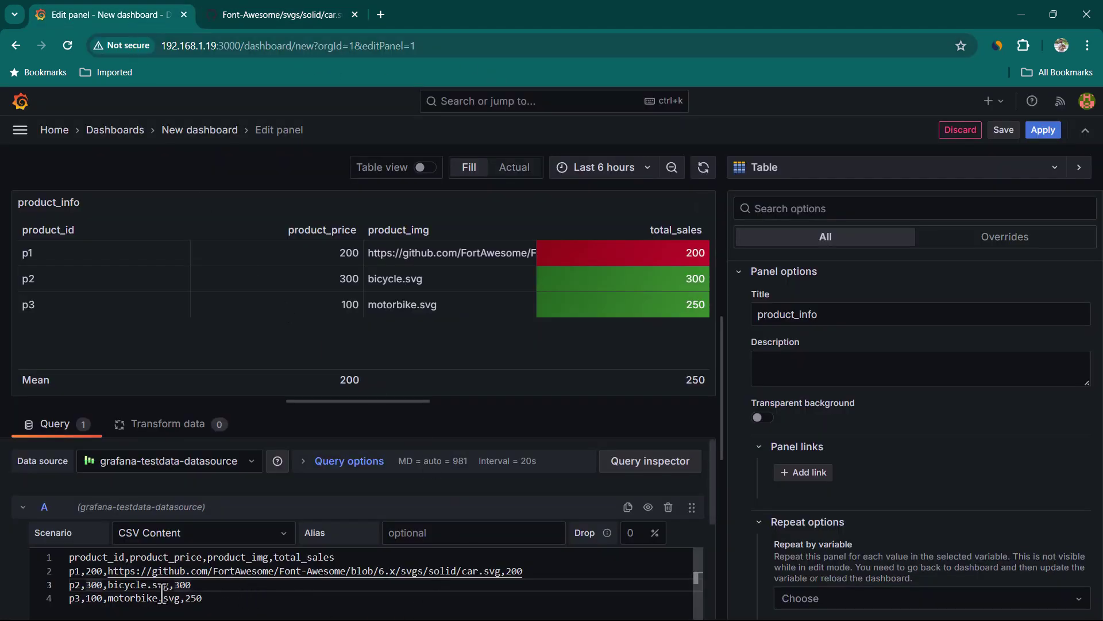
pyautogui.moveTo(111, 600); pyautogui.dragTo(180, 599)
pyautogui.hotkey('ctrl', 'v')
# Step: Find svgs/solid/bicycle.svg in the Font-Awesome GitHub repository by searching for "bicycle", and copy its page URL
pyautogui.click(282, 16)
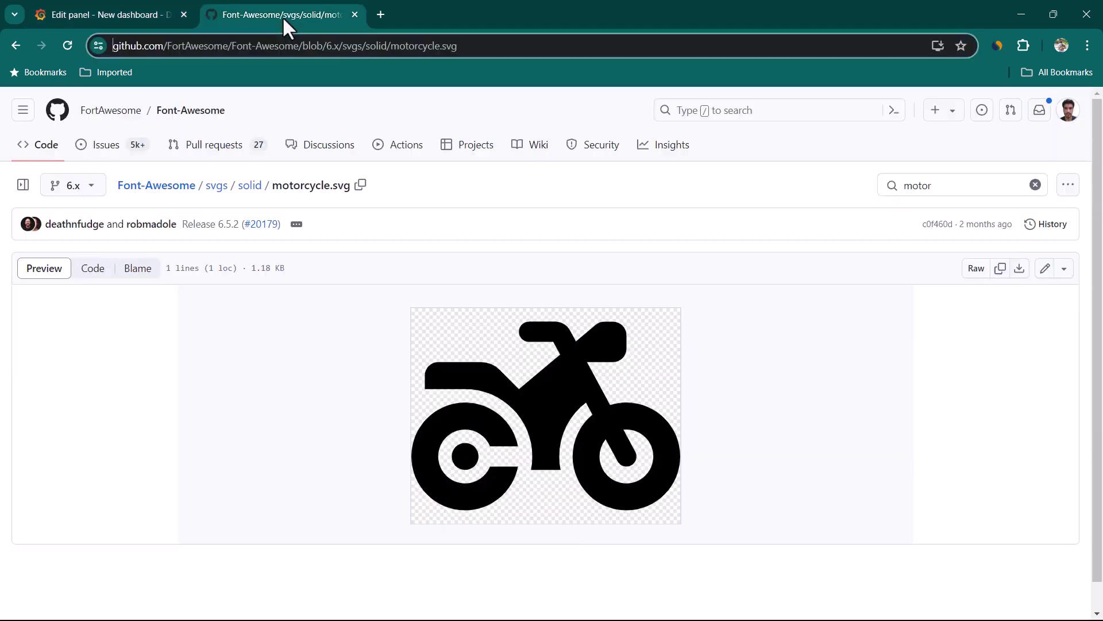
pyautogui.click(948, 185)
pyautogui.write('bicycle')
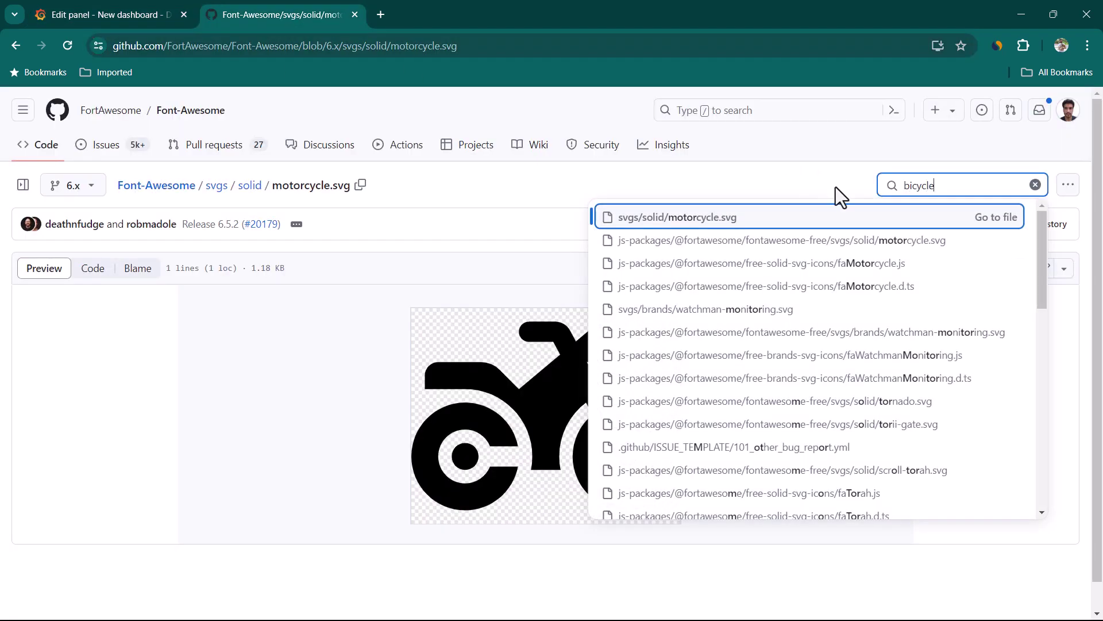
pyautogui.press('Return')
# Step: Replace bicycle.svg in the p2 row of the Grafana CSV content with the copied URL, and apply the panel changes
pyautogui.click(109, 14)
pyautogui.moveTo(108, 584); pyautogui.dragTo(164, 584)
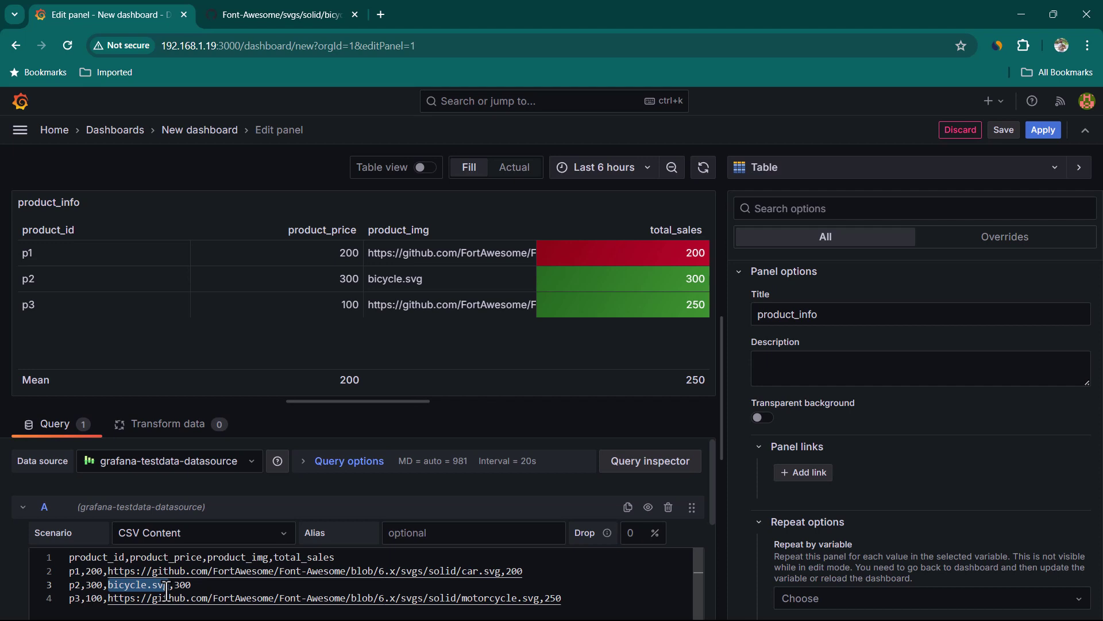
pyautogui.hotkey('ctrl', 'v')
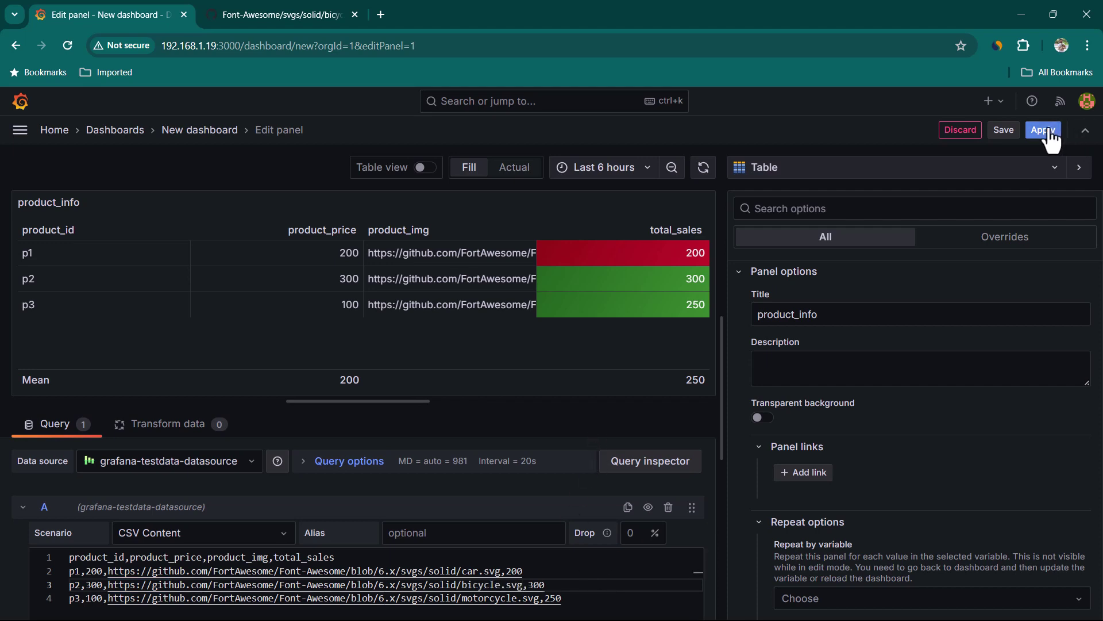
pyautogui.click(1043, 130)
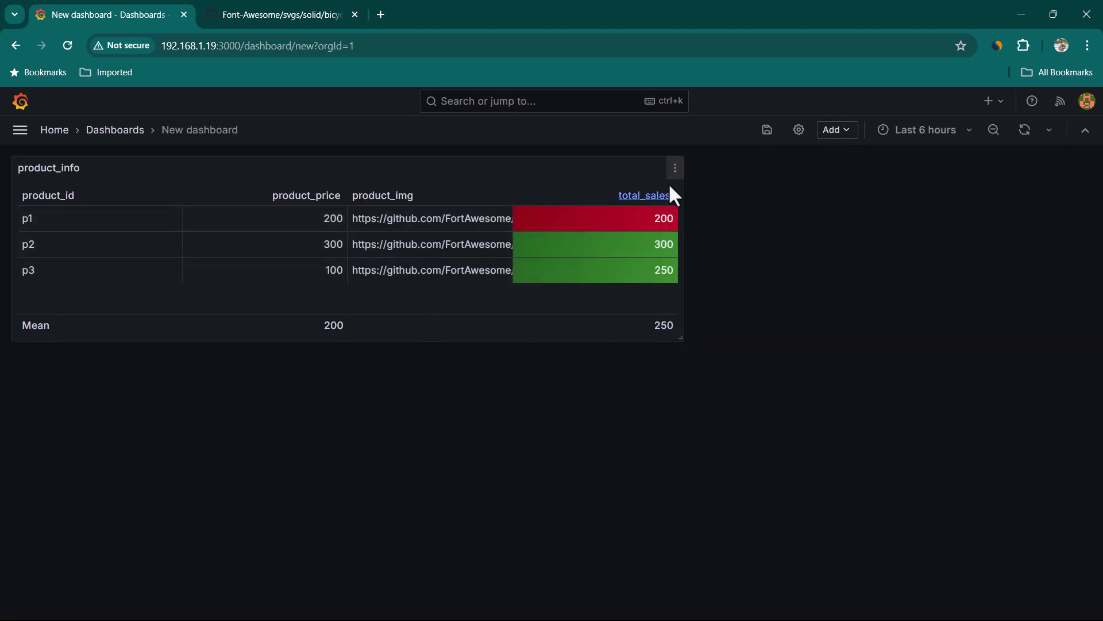
# Step: Reopen the product_info panel for editing, and add a Fields with name override for product_img
pyautogui.click(674, 168)
pyautogui.click(584, 224)
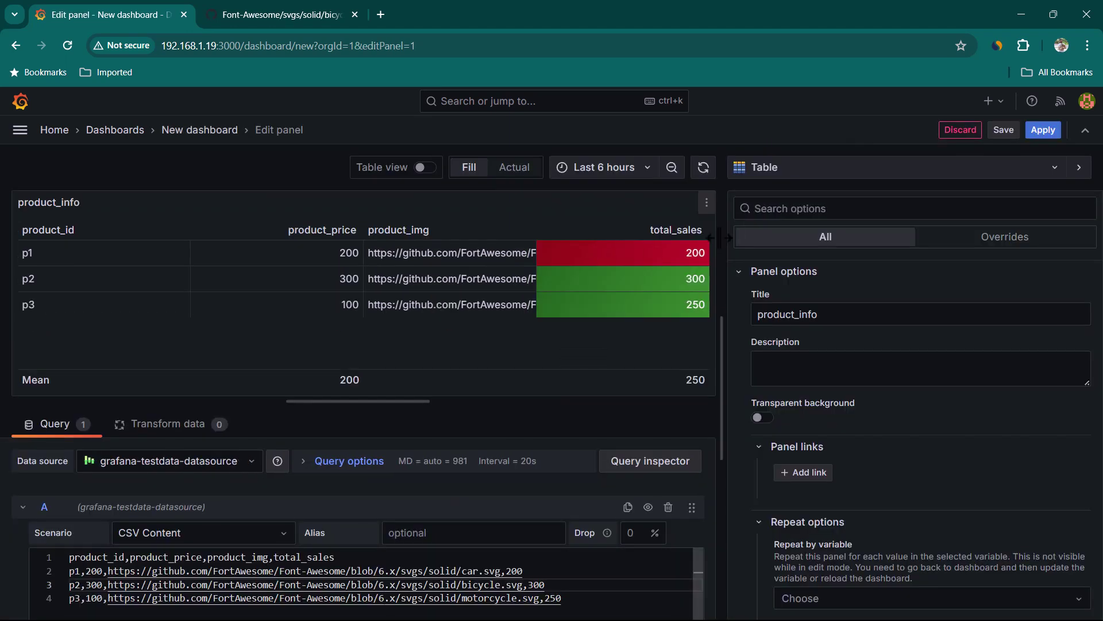
pyautogui.click(996, 242)
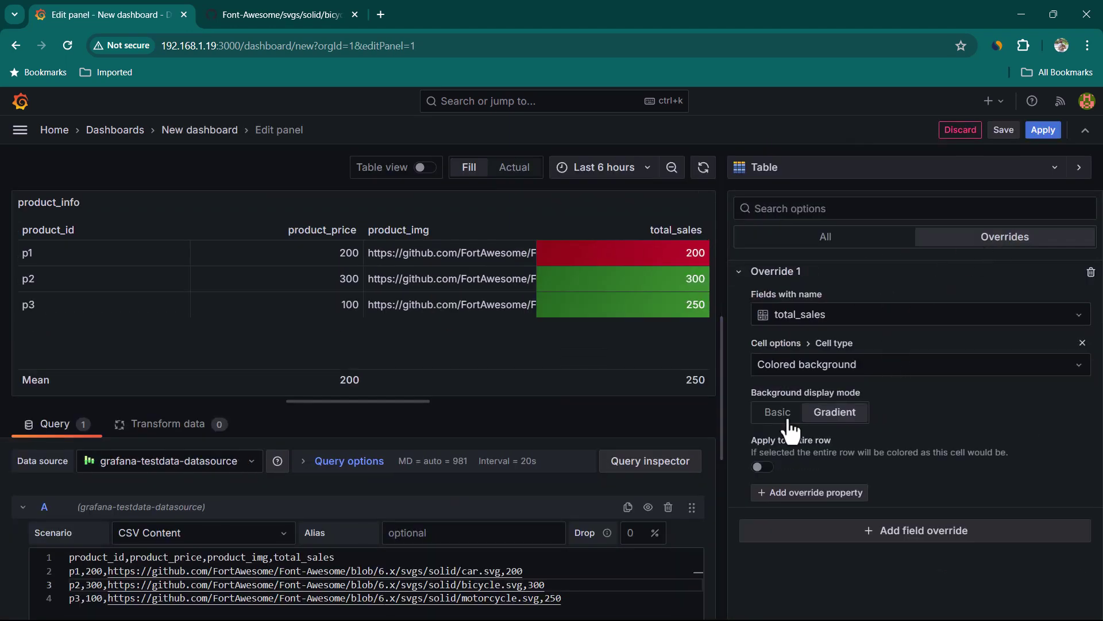
pyautogui.click(735, 272)
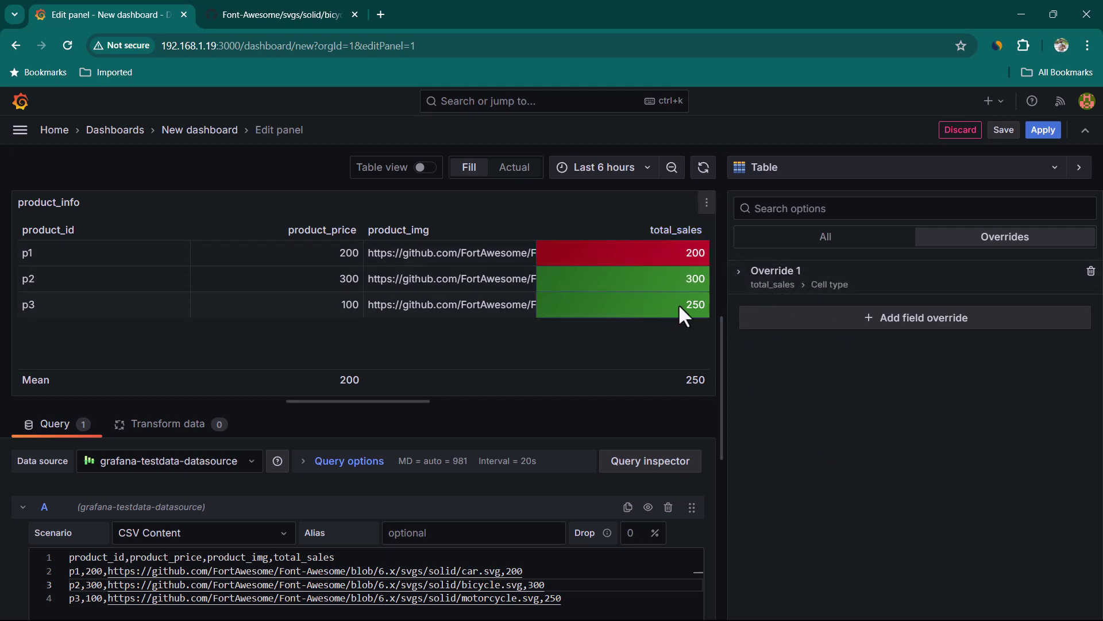
pyautogui.click(904, 320)
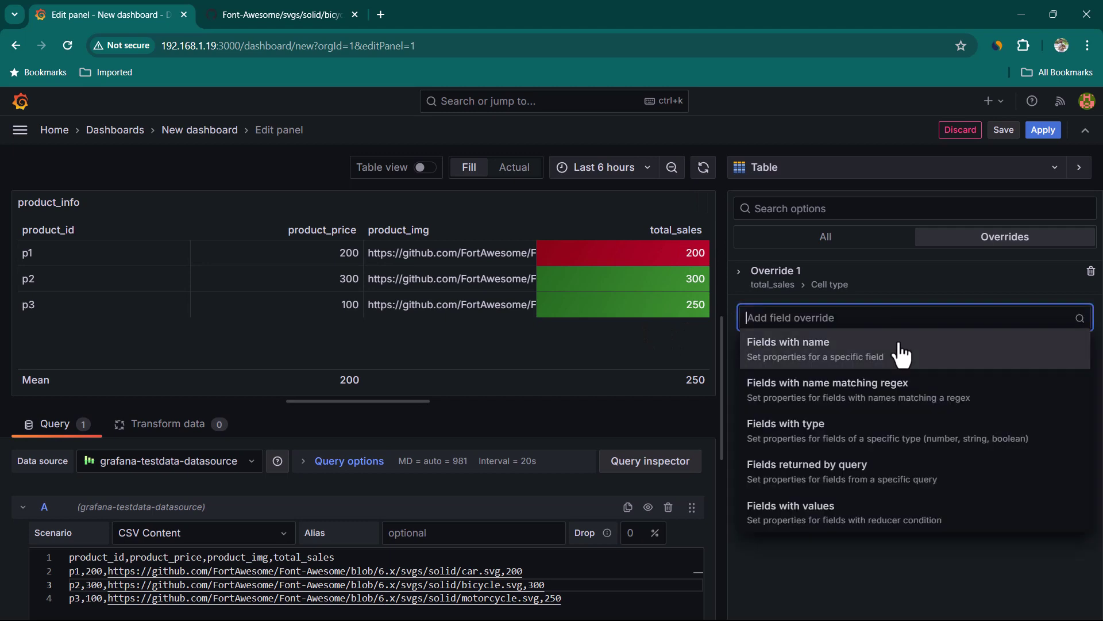
pyautogui.click(855, 362)
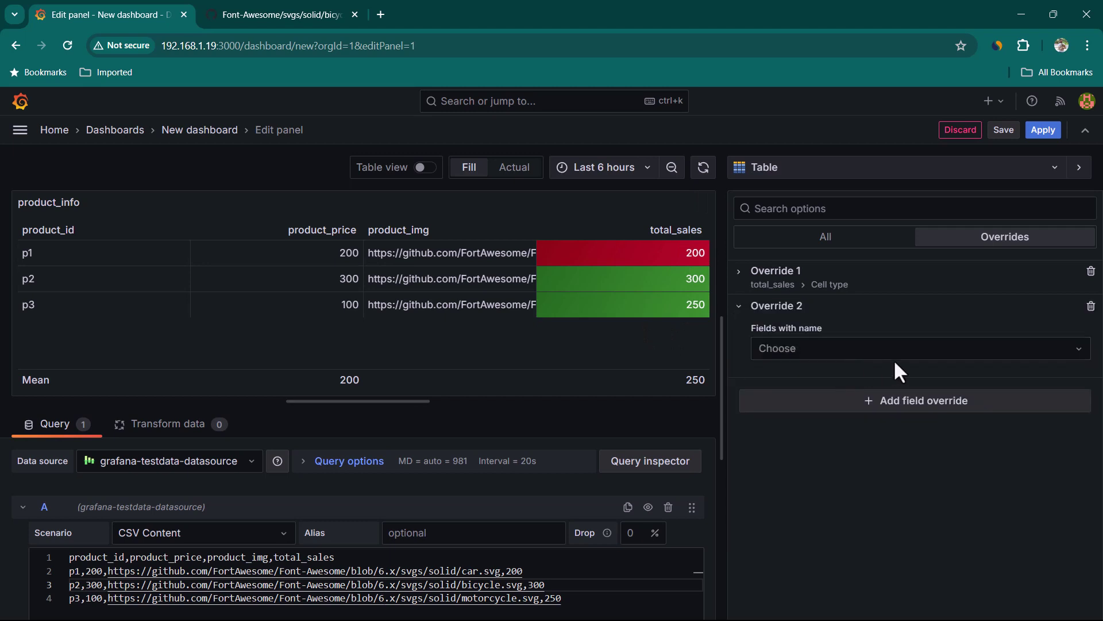
pyautogui.click(852, 348)
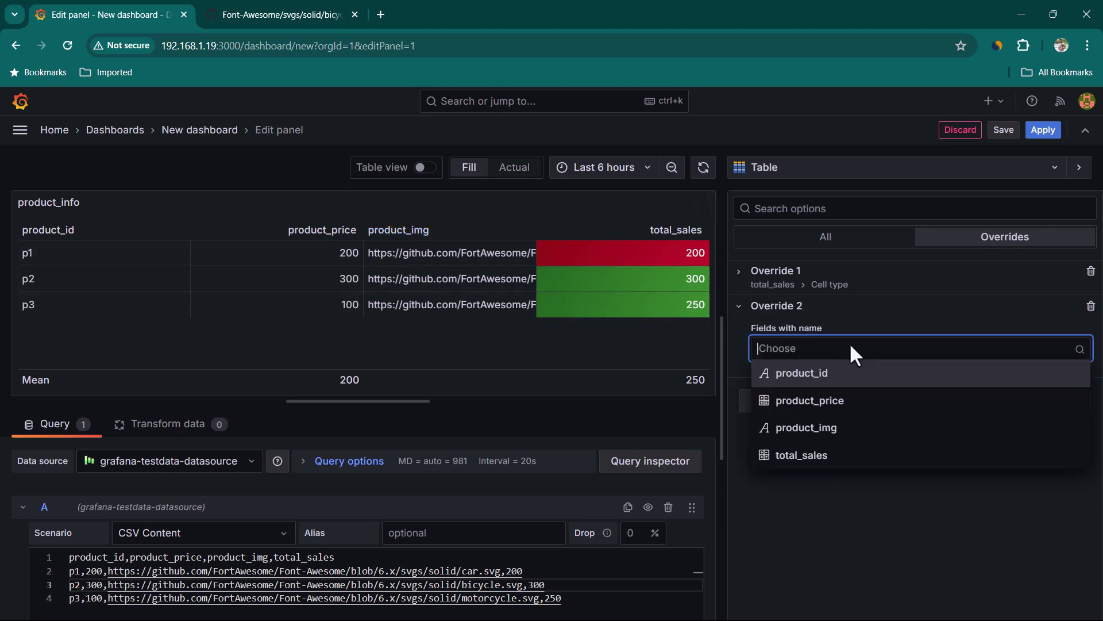
pyautogui.click(842, 435)
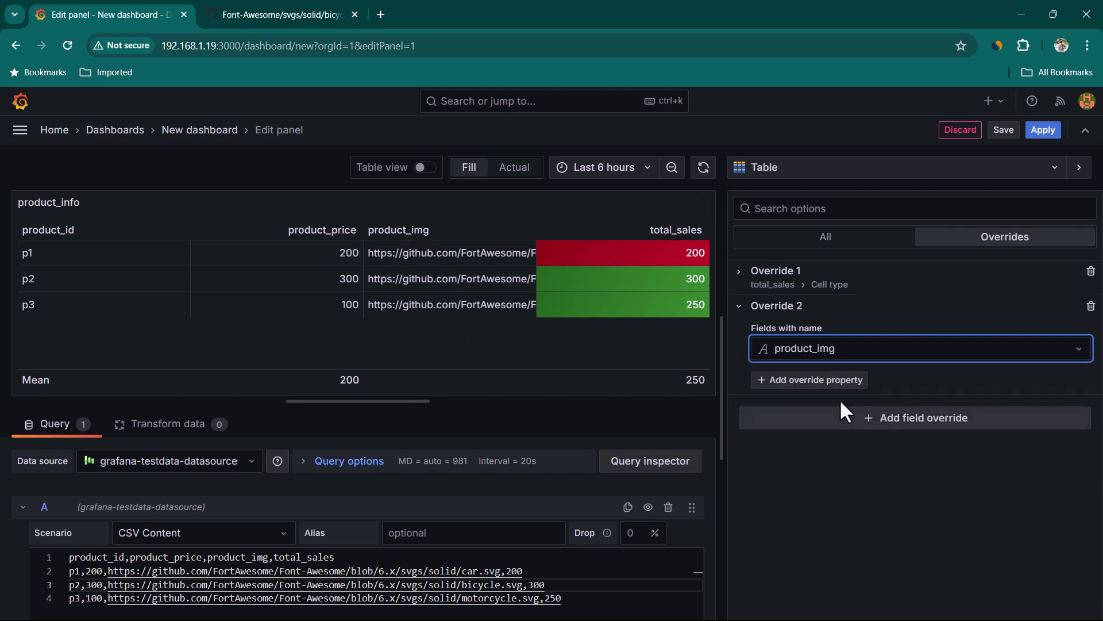
# Step: Add a Cell type property set to Image to the product_img override, and apply the panel changes
pyautogui.click(843, 381)
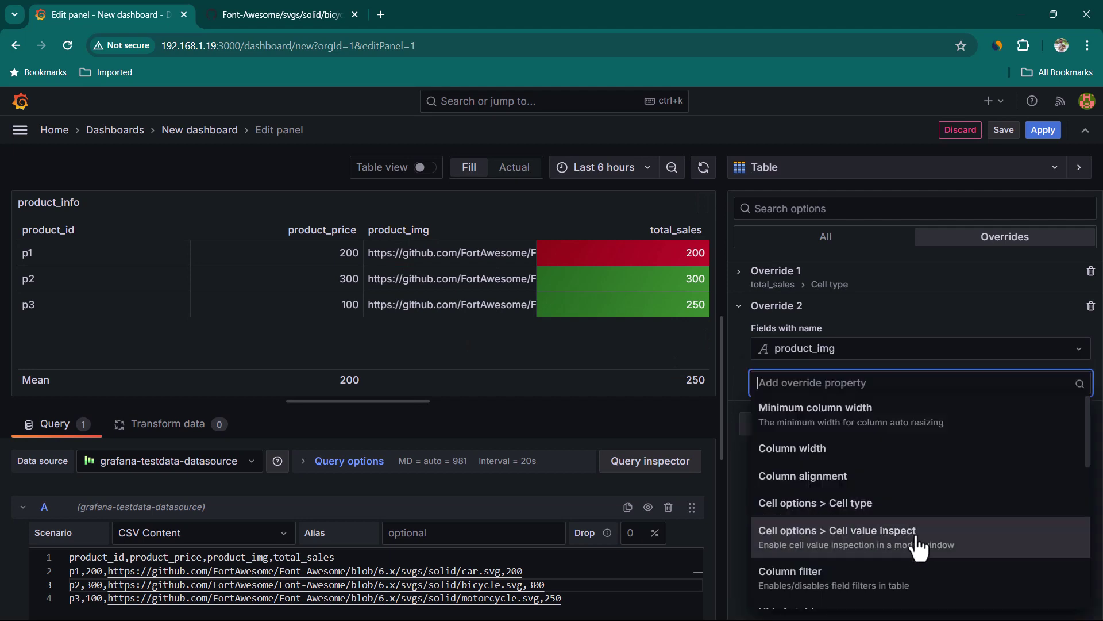
pyautogui.click(873, 510)
pyautogui.click(888, 402)
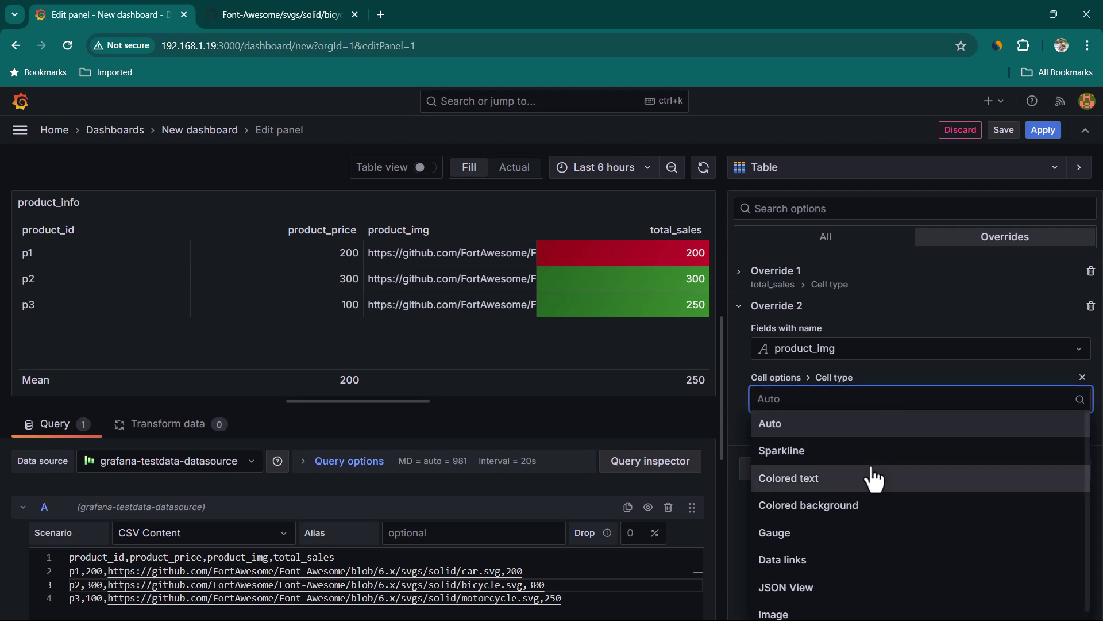
pyautogui.click(833, 607)
pyautogui.click(1042, 130)
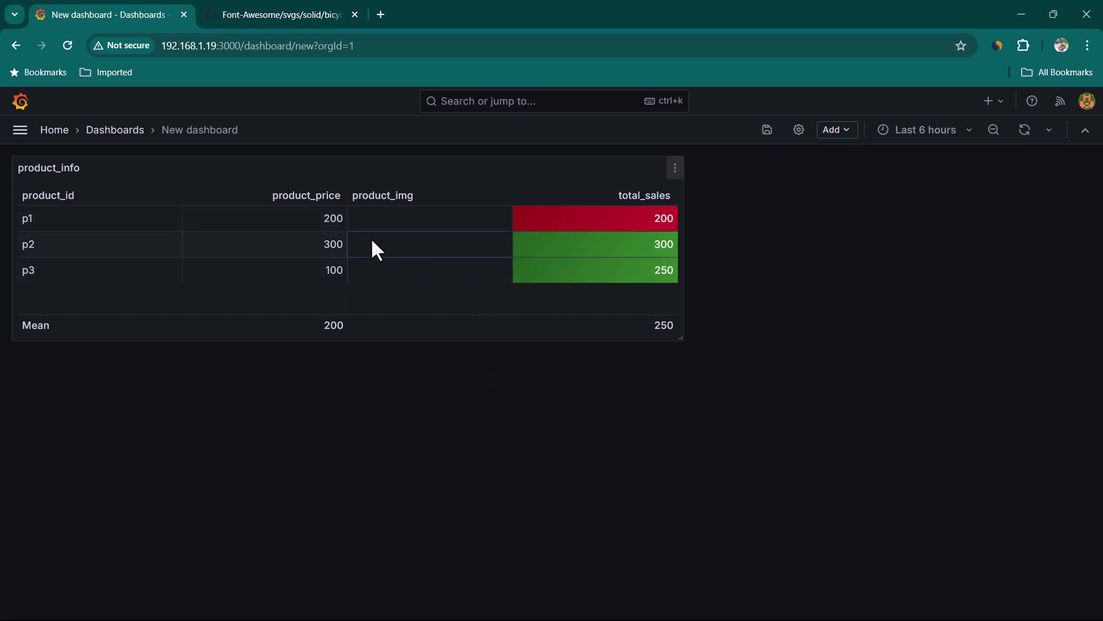
# Step: Copy the image address of the bicycle preview on the bicycle.svg GitHub page
pyautogui.click(273, 12)
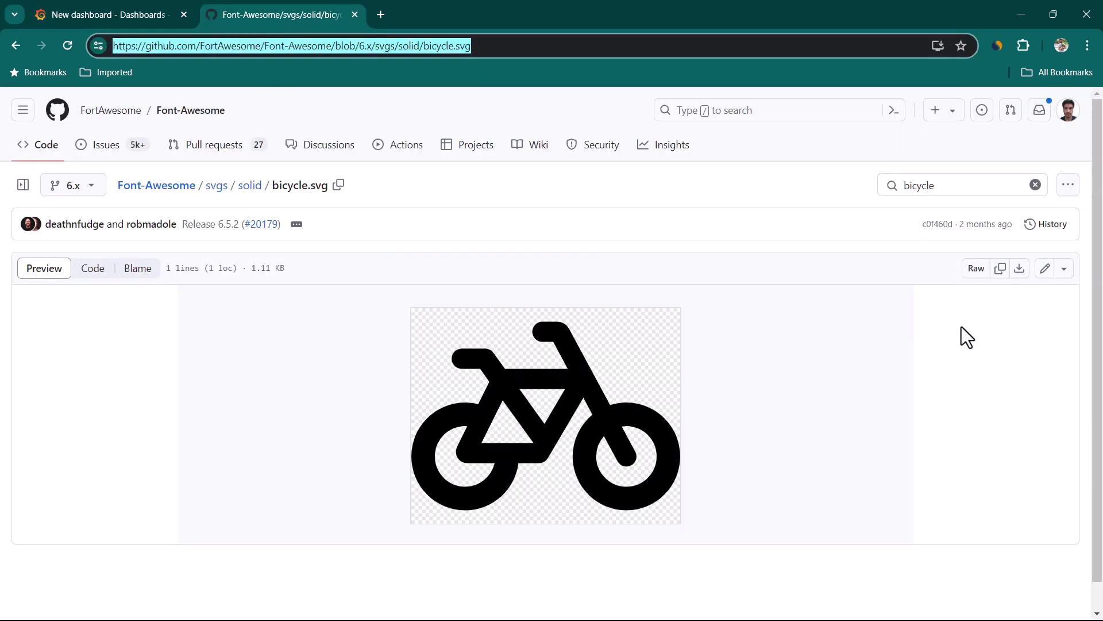
pyautogui.click(614, 398)
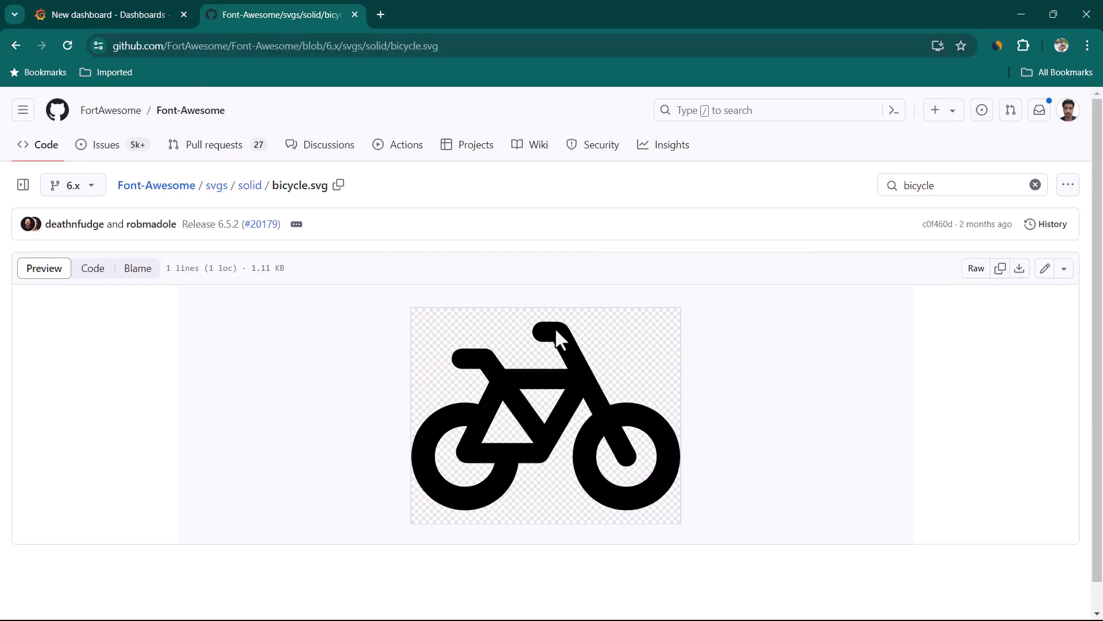
pyautogui.click(485, 45)
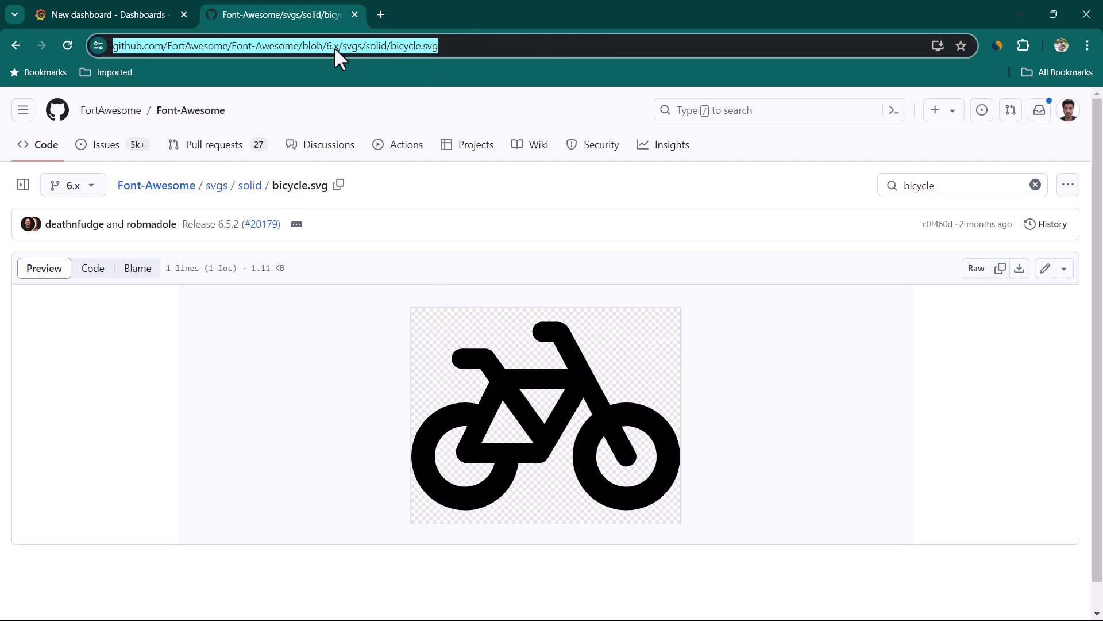
pyautogui.click(576, 368)
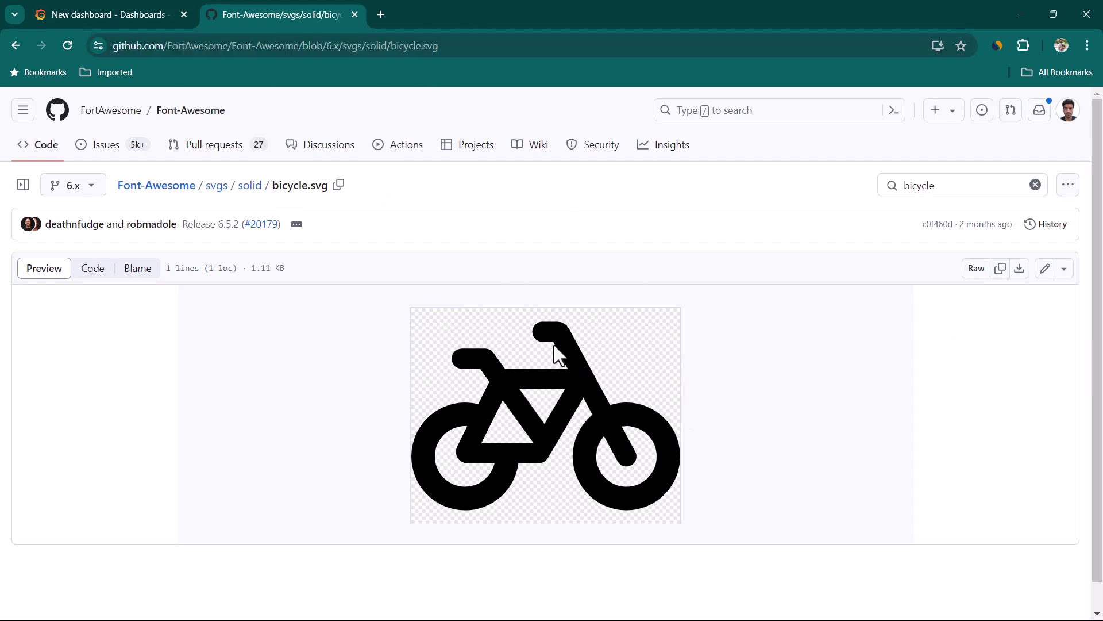
pyautogui.rightClick(554, 345)
pyautogui.click(635, 426)
# Step: Switch to Grafana, reopen the product_info panel for editing, and replace the bicycle.svg URL in the p2 row with the copied image address
pyautogui.click(109, 15)
pyautogui.click(675, 168)
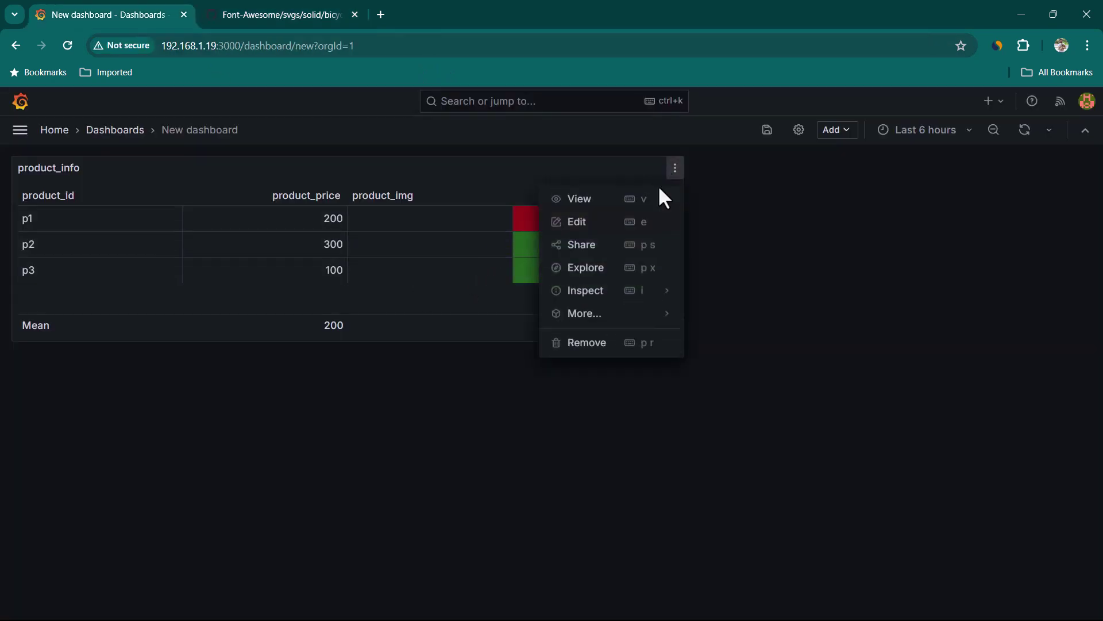
pyautogui.click(593, 223)
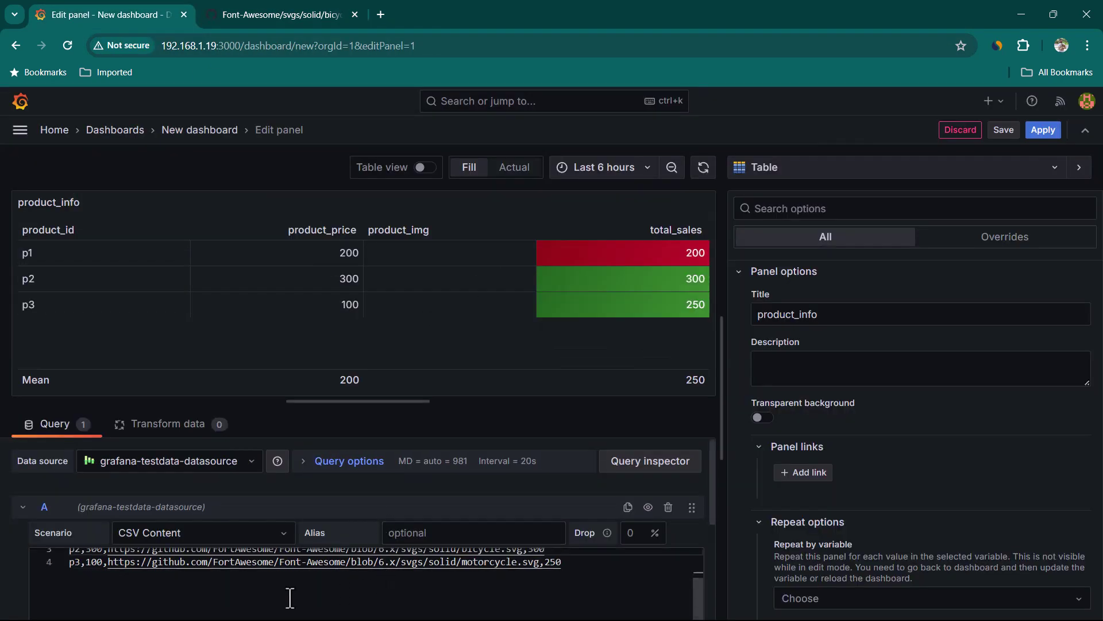
pyautogui.moveTo(107, 584); pyautogui.dragTo(522, 584)
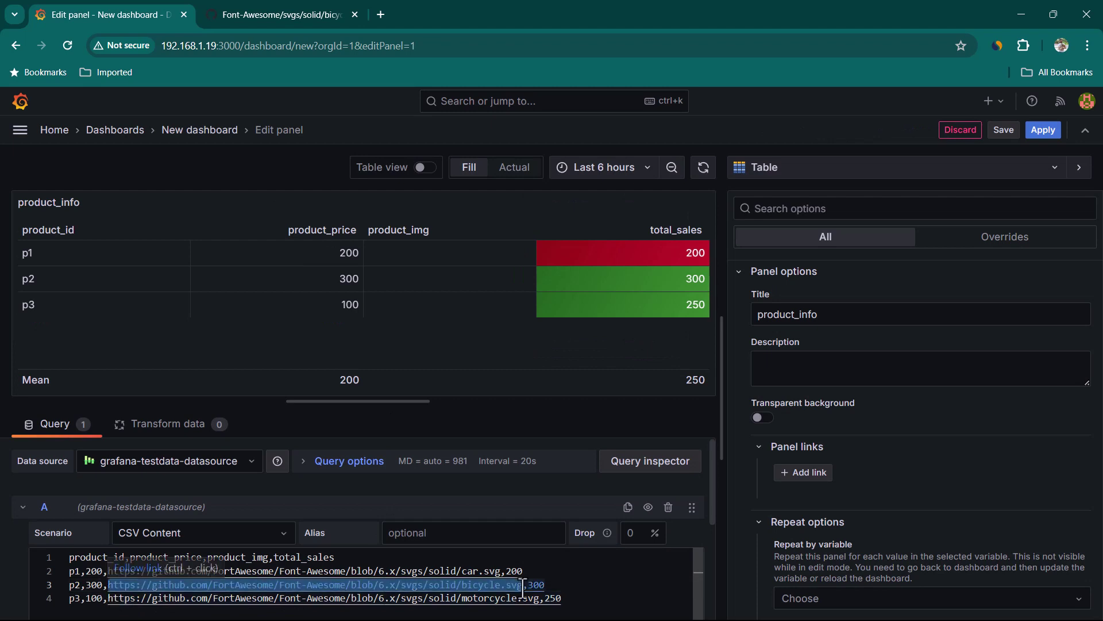
pyautogui.hotkey('ctrl', 'v')
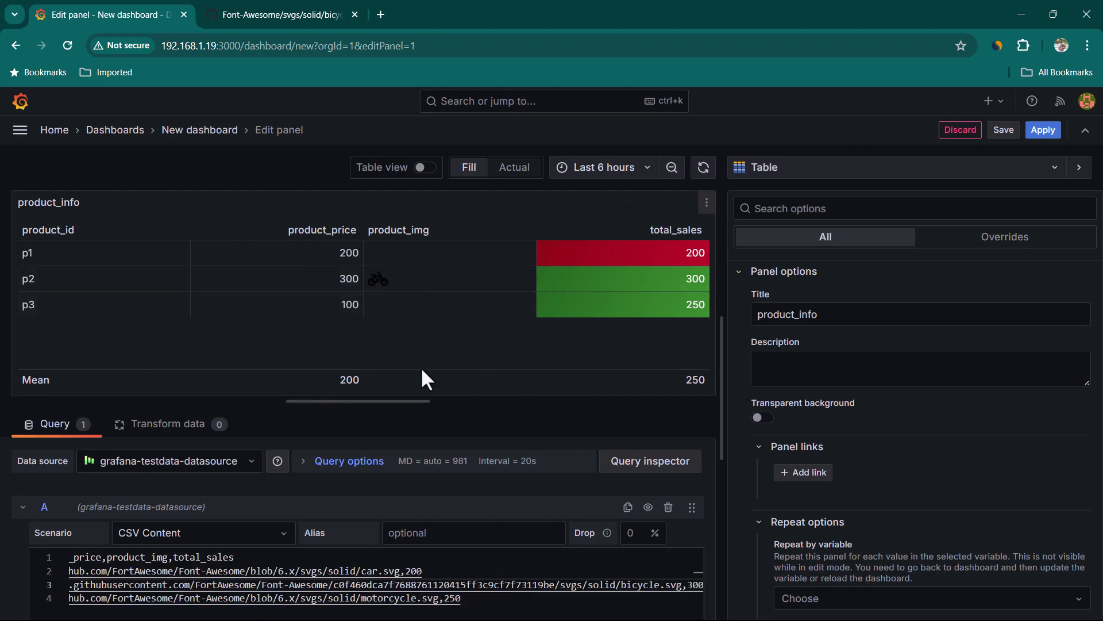
# Step: Copy the image address of car.svg from the Font-Awesome GitHub repository, and use it as the p1 image URL in the Grafana CSV content
pyautogui.hotkey('ctrl', 'Tab')
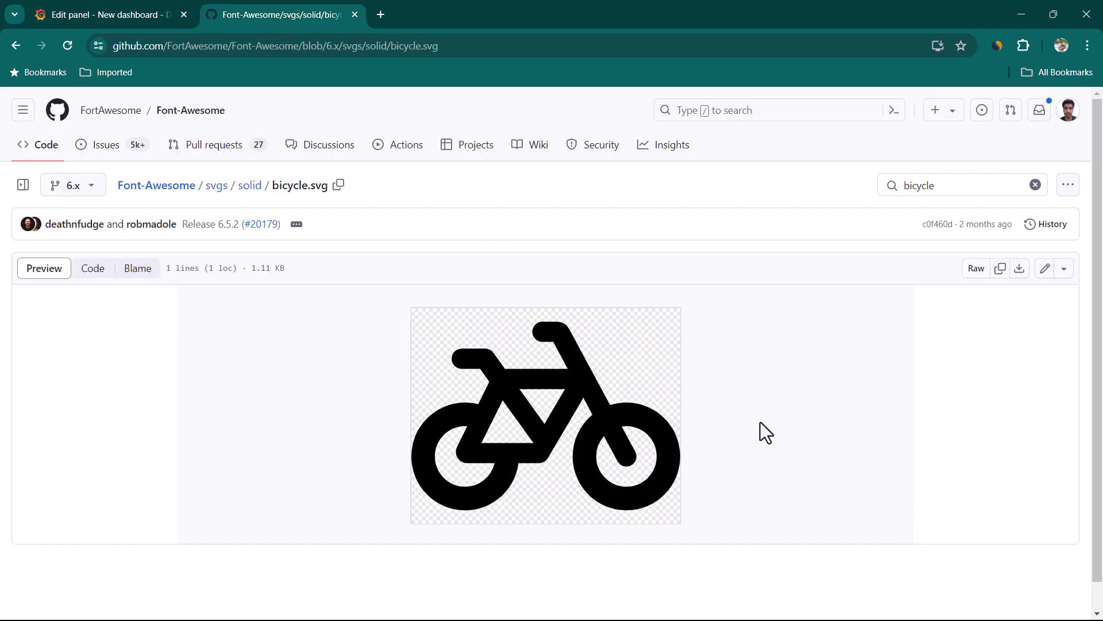
pyautogui.click(961, 184)
pyautogui.write('car')
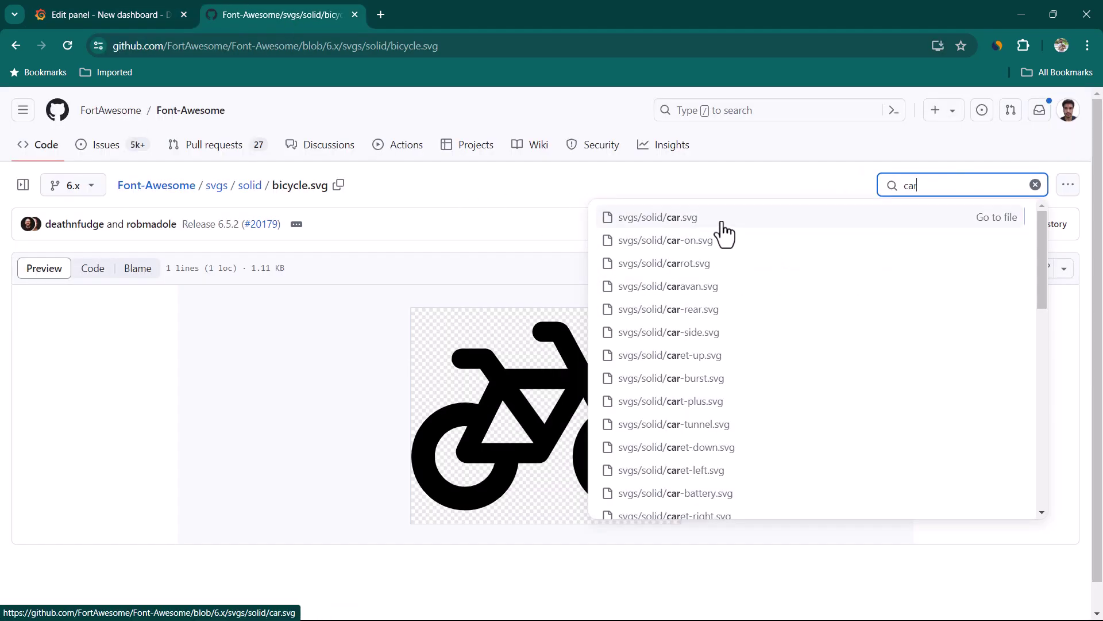
pyautogui.click(713, 220)
pyautogui.rightClick(562, 380)
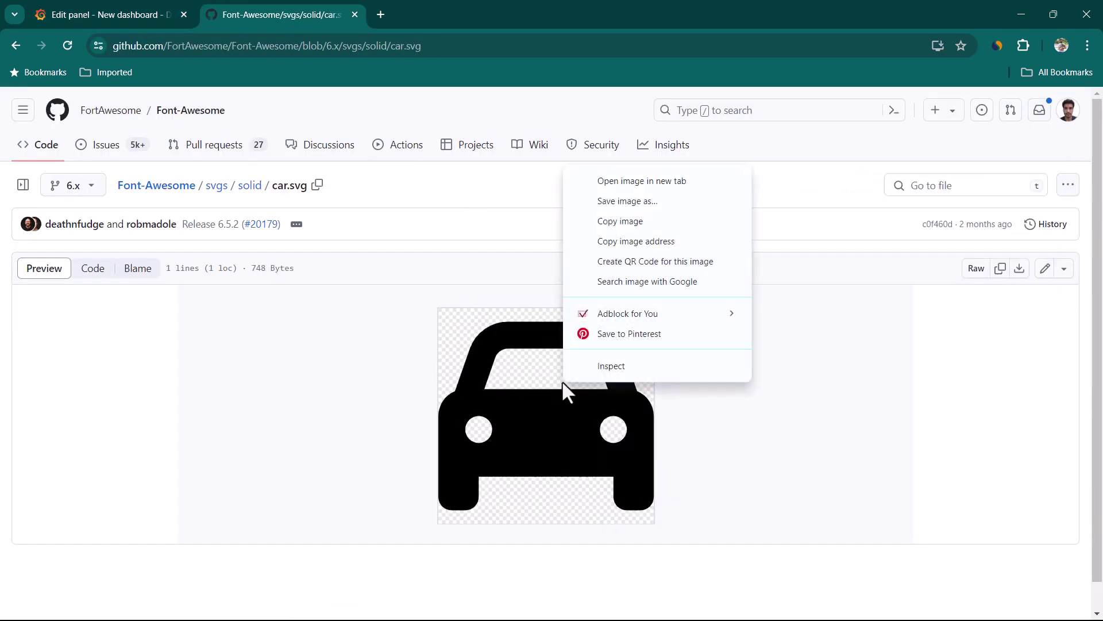
pyautogui.click(660, 241)
pyautogui.click(107, 16)
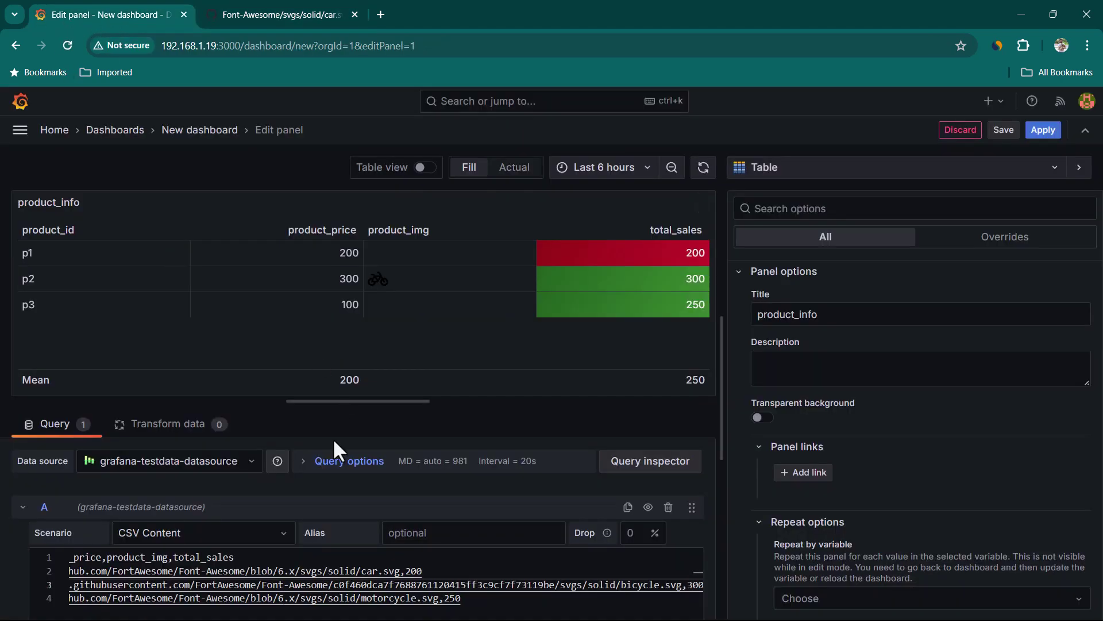
# Step: Find motorcycle.svg on GitHub by searching for motor, use its image address in the Grafana p3 row, and apply the panel changes
pyautogui.hotkey('ctrl', 'Tab')
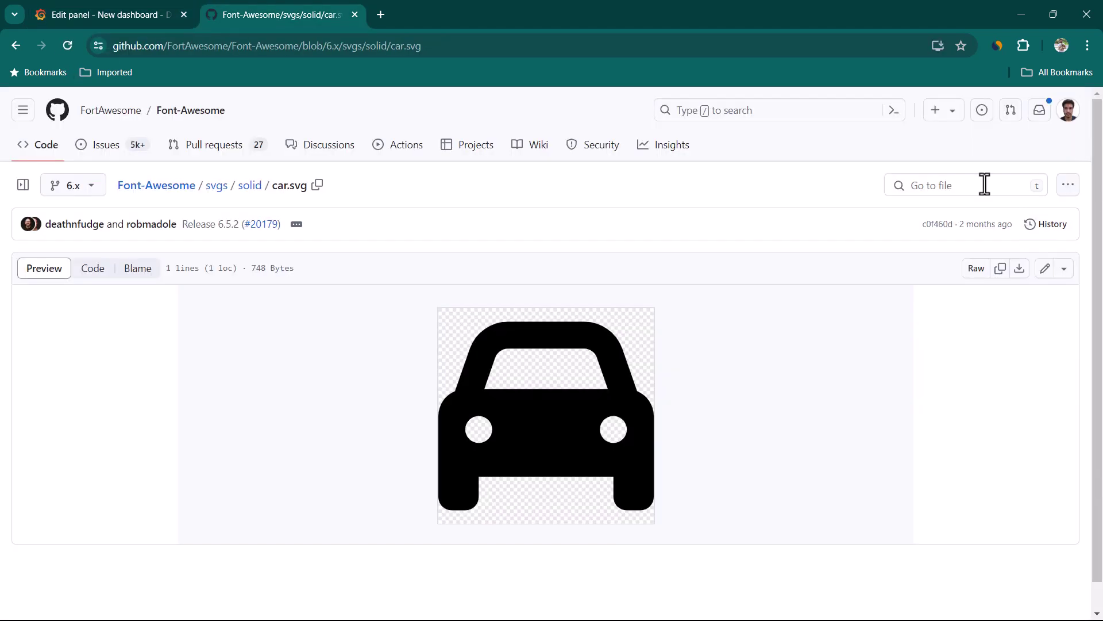
pyautogui.write('motor')
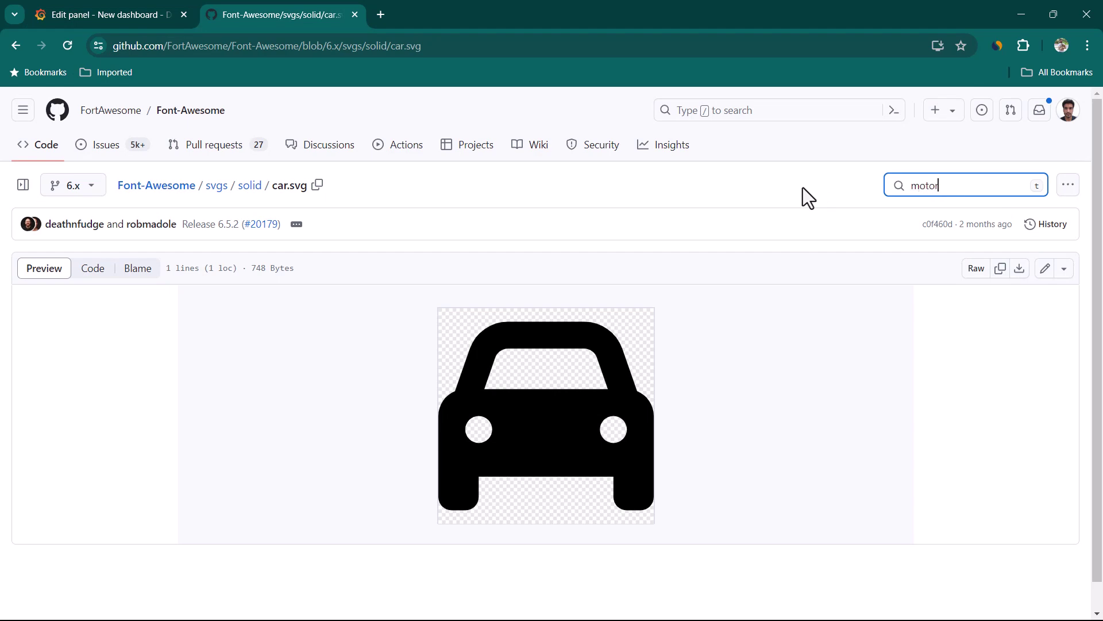
pyautogui.press('Return')
pyautogui.hotkey('ctrl', 'shift', 'Tab')
pyautogui.click(1048, 138)
pyautogui.moveTo(384, 242)
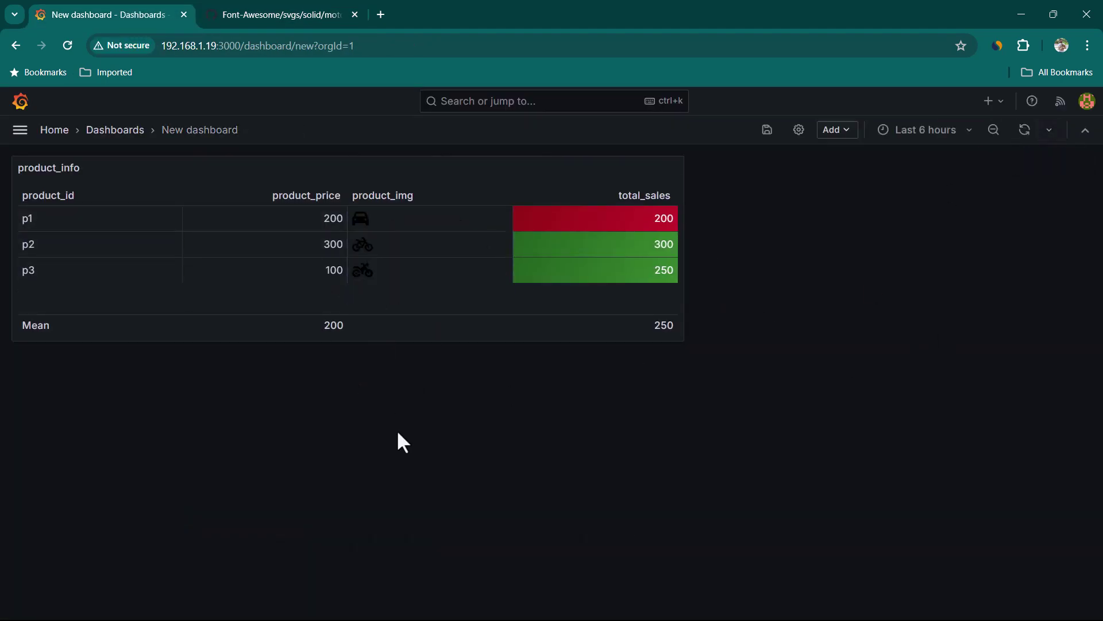